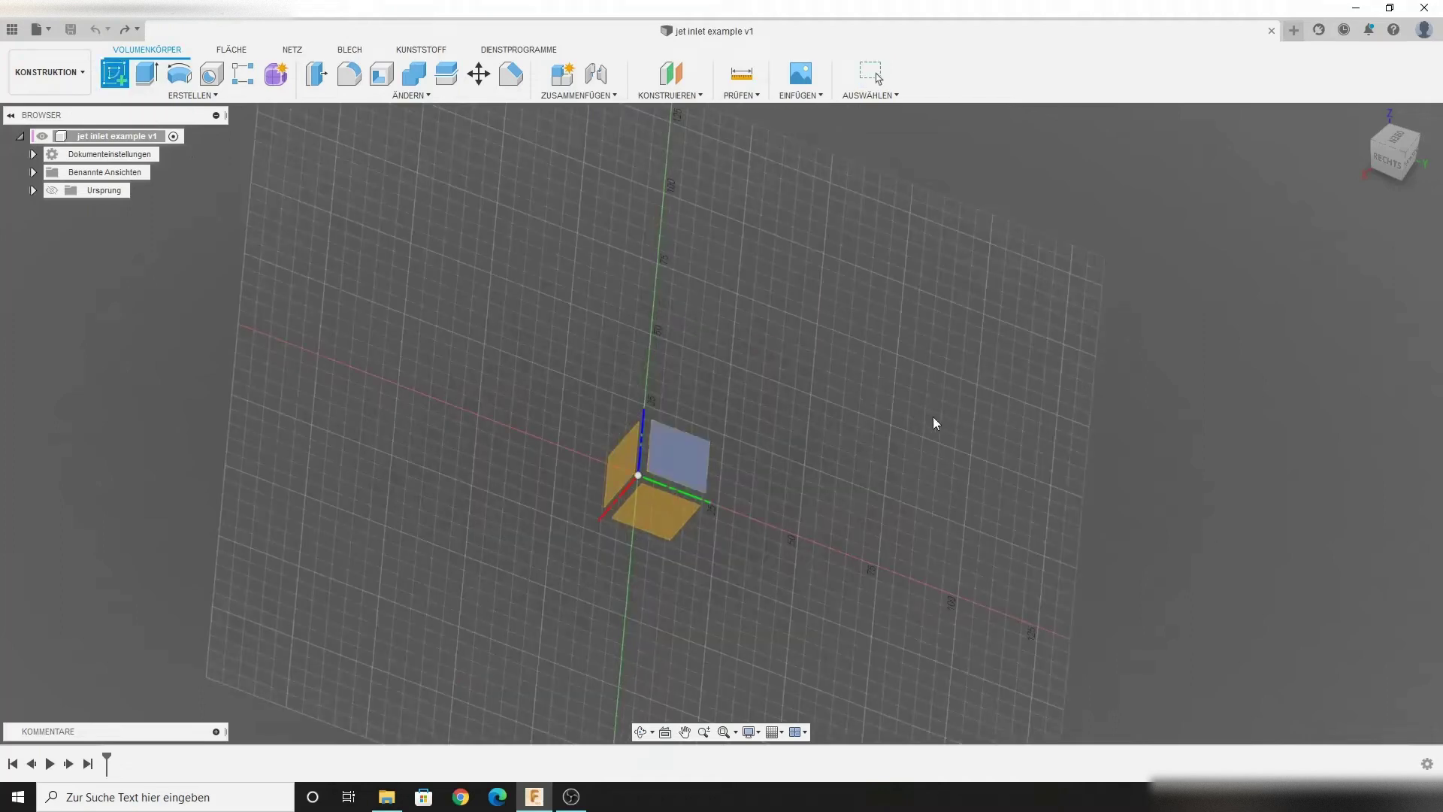
# Sketch on the YZ side plane a 40 mm vertical construction line rising from the origin.
pyautogui.keyDown('shift'); pyautogui.moveTo(935, 419); pyautogui.dragTo(997, 398, button='middle'); pyautogui.keyUp('shift')
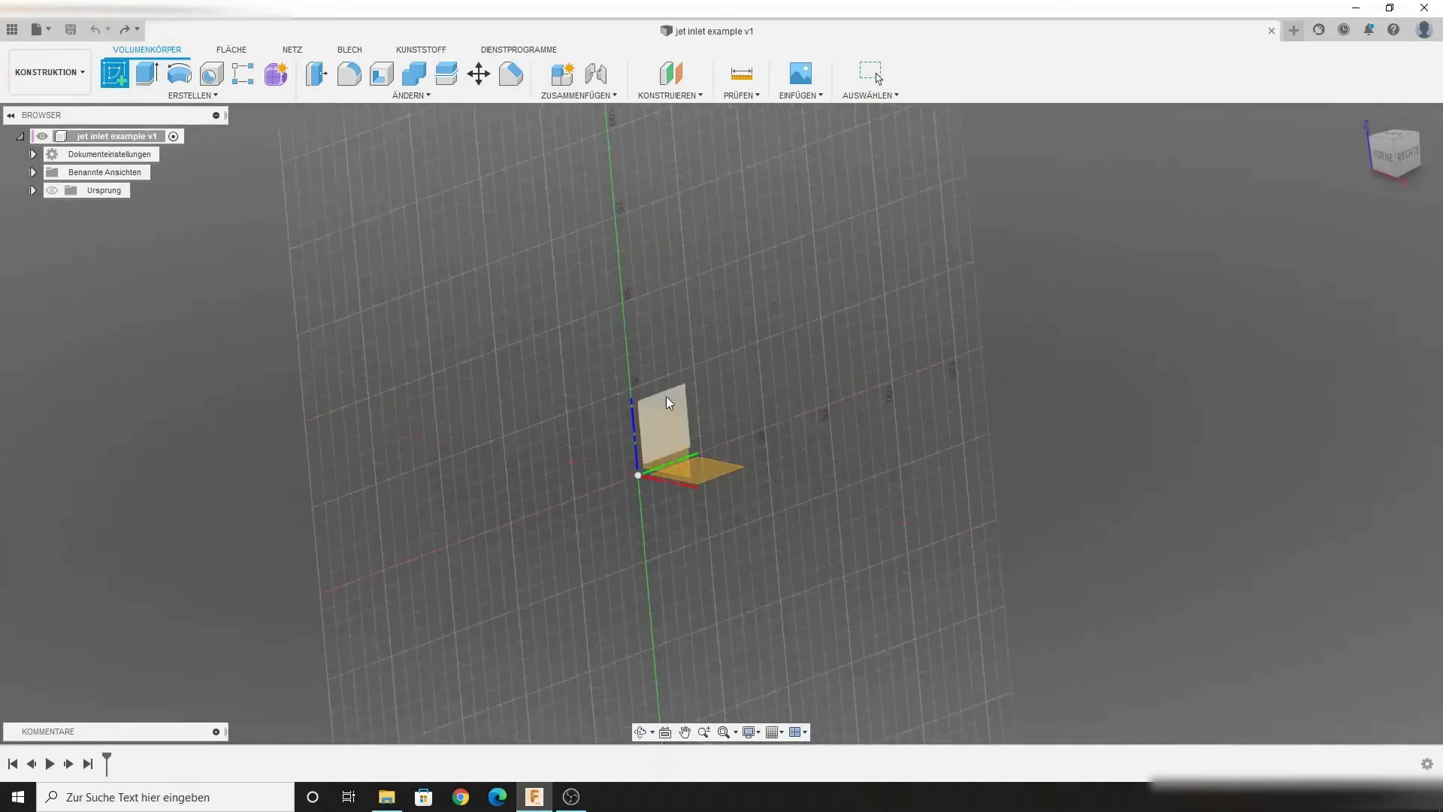
pyautogui.click(669, 410)
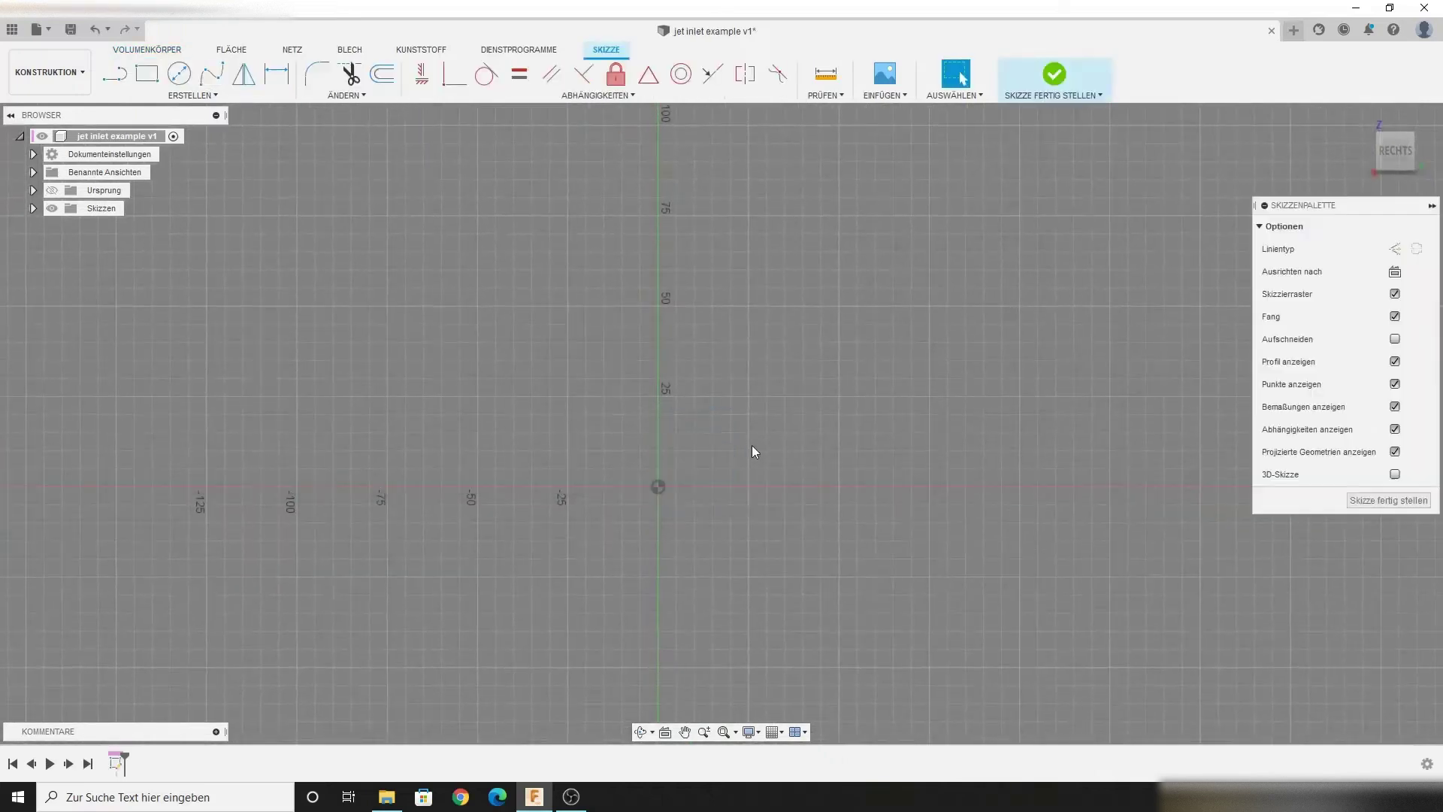
pyautogui.press('l')
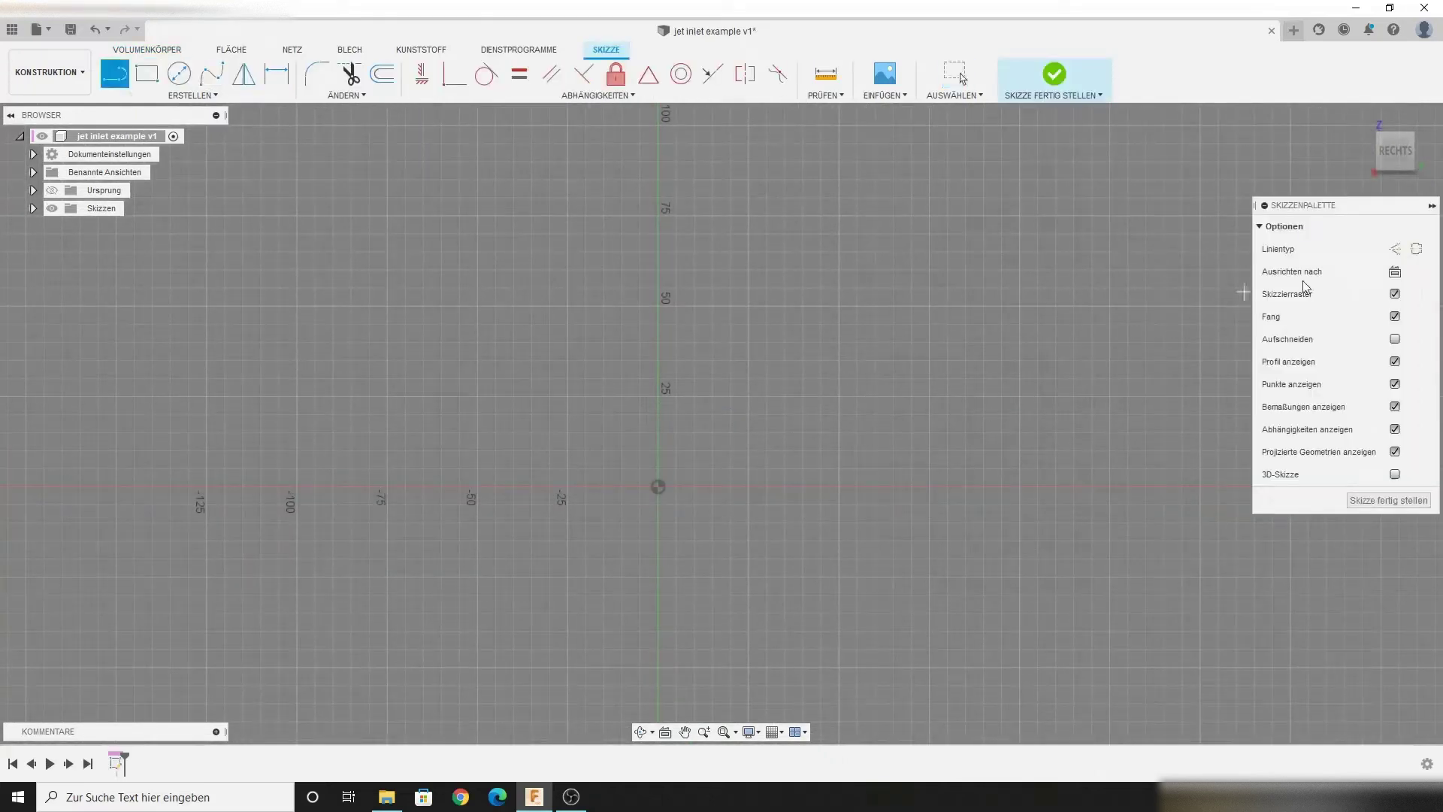
pyautogui.click(1395, 248)
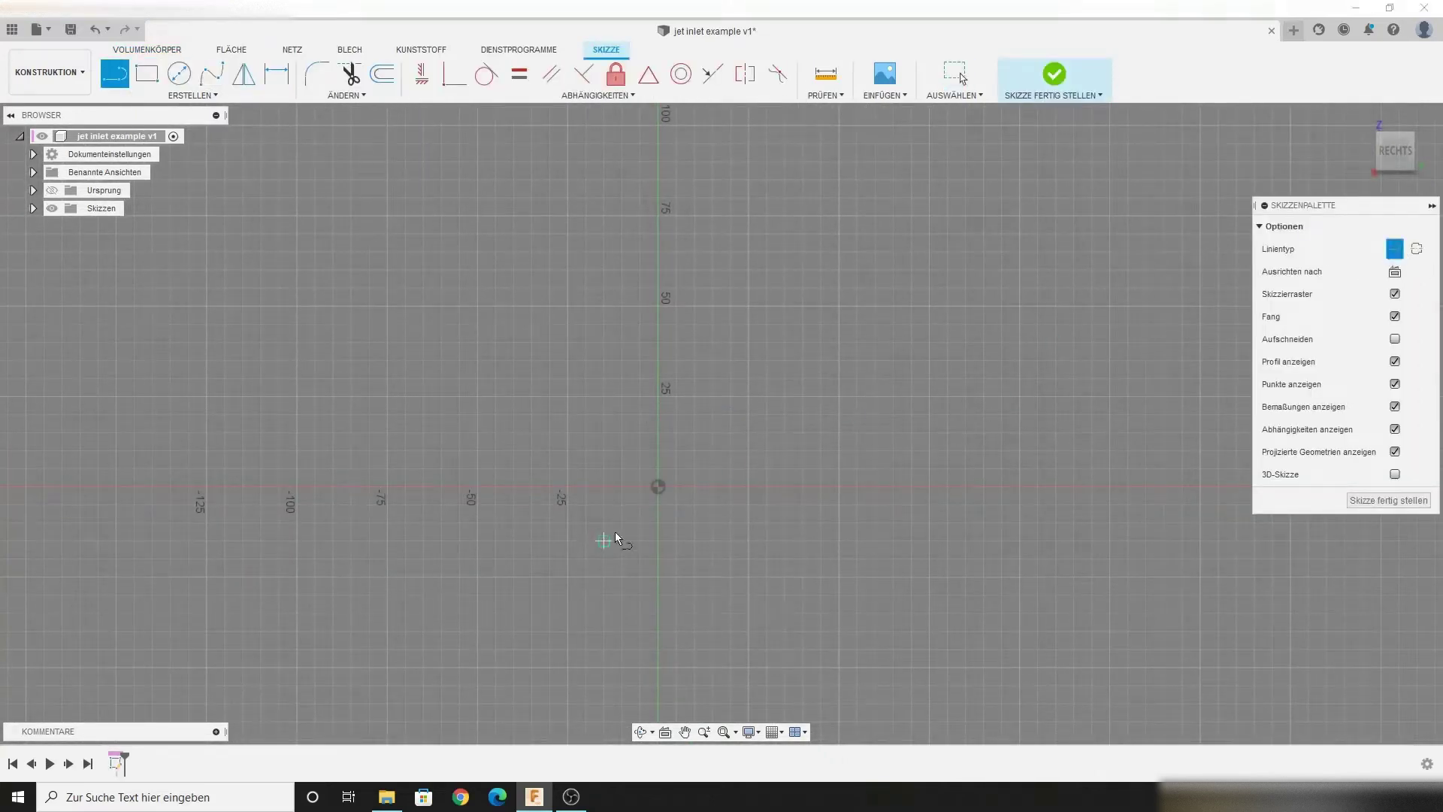
pyautogui.click(658, 486)
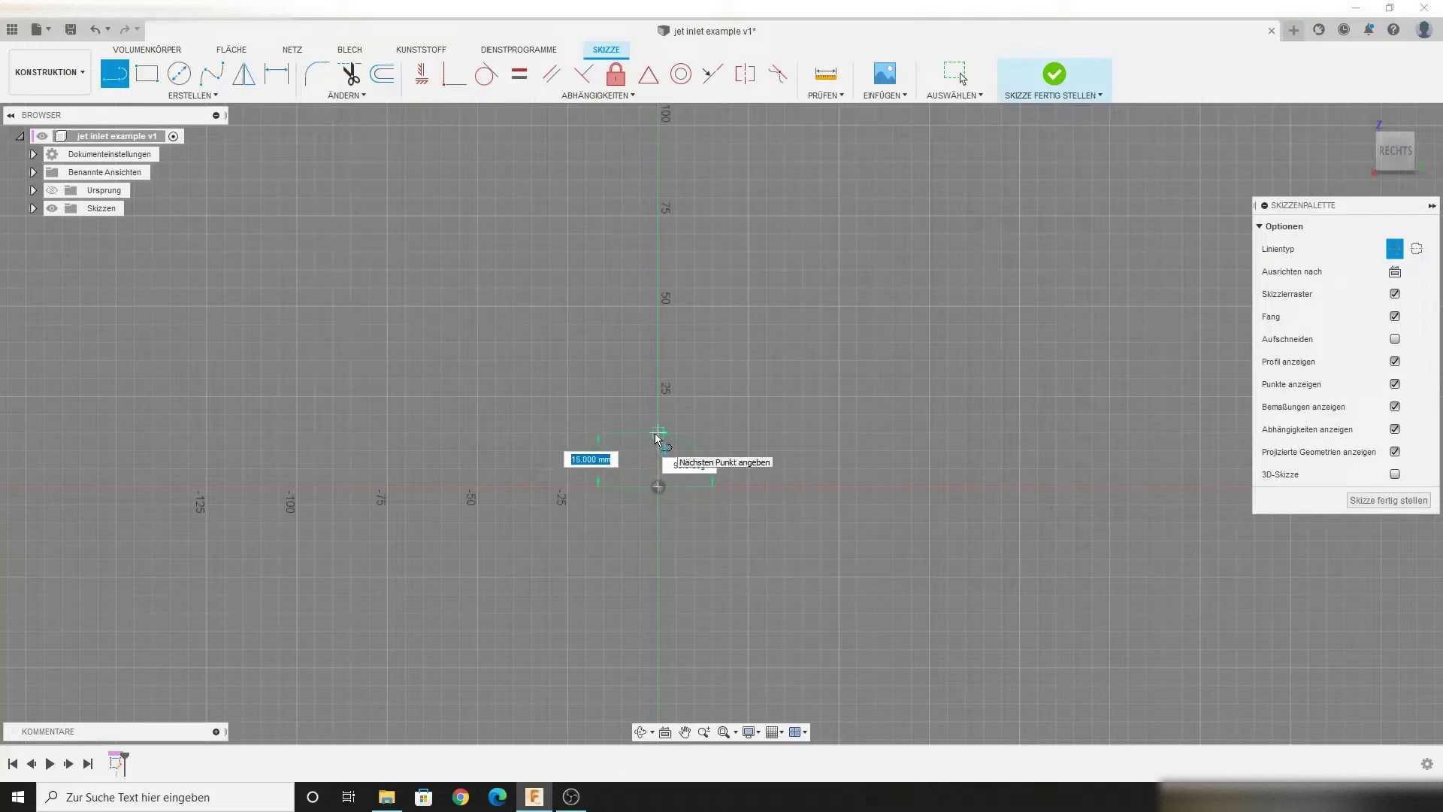
pyautogui.write('40')
pyautogui.press('Return')
pyautogui.press('Escape')
pyautogui.moveTo(613, 387); pyautogui.dragTo(354, 413)
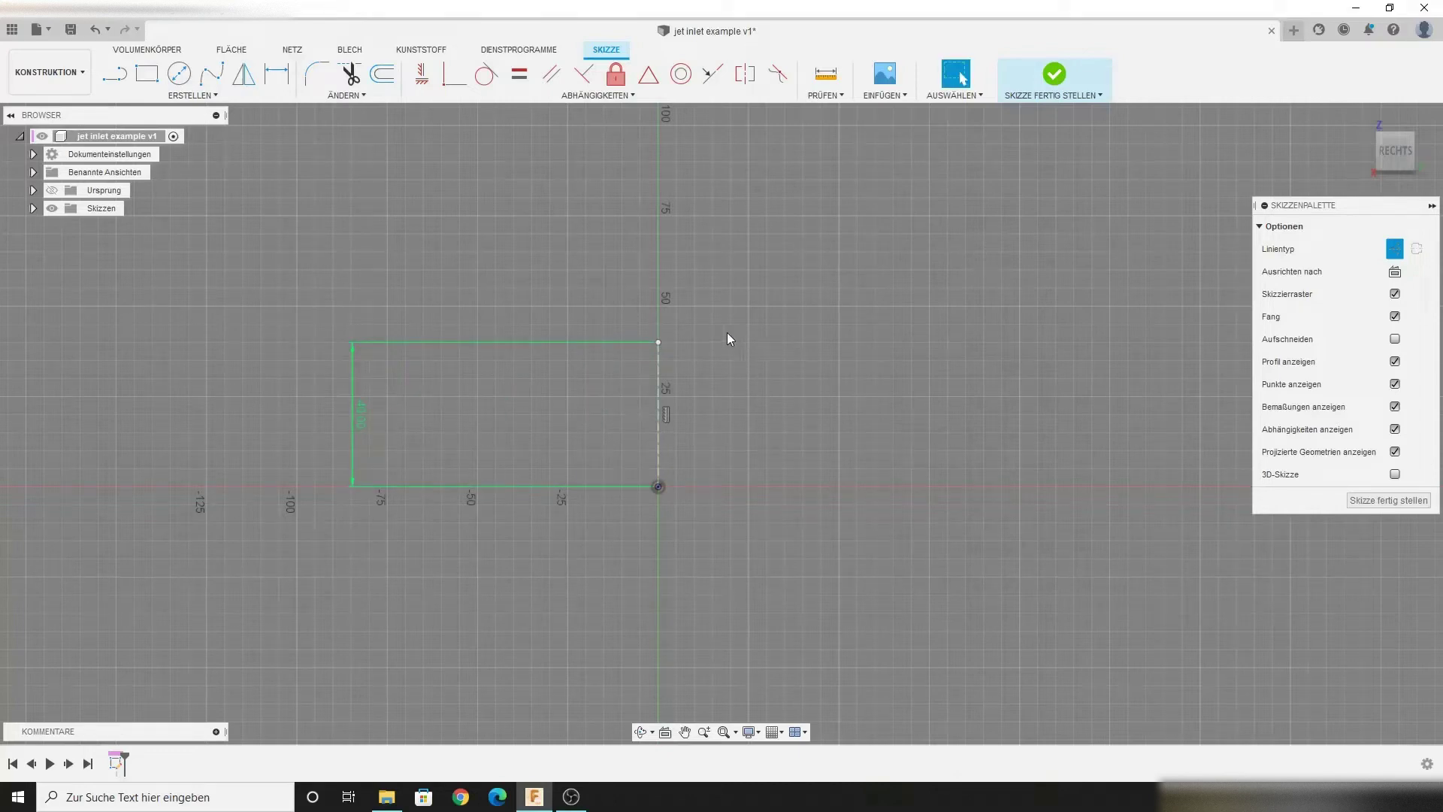
pyautogui.press('c')
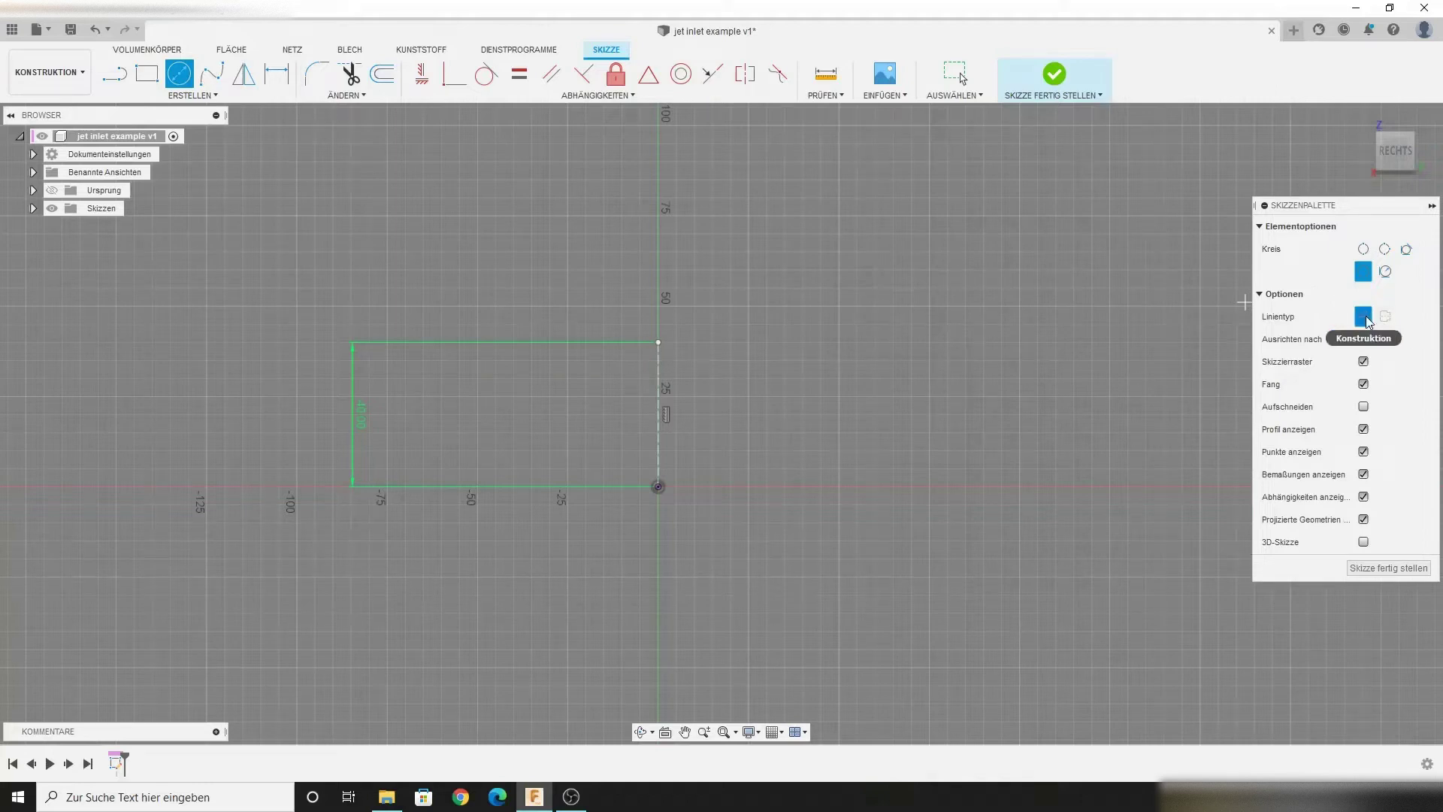
# Draw a regular 70 mm diameter circle centred on the 40 mm line's top endpoint.
pyautogui.click(1367, 317)
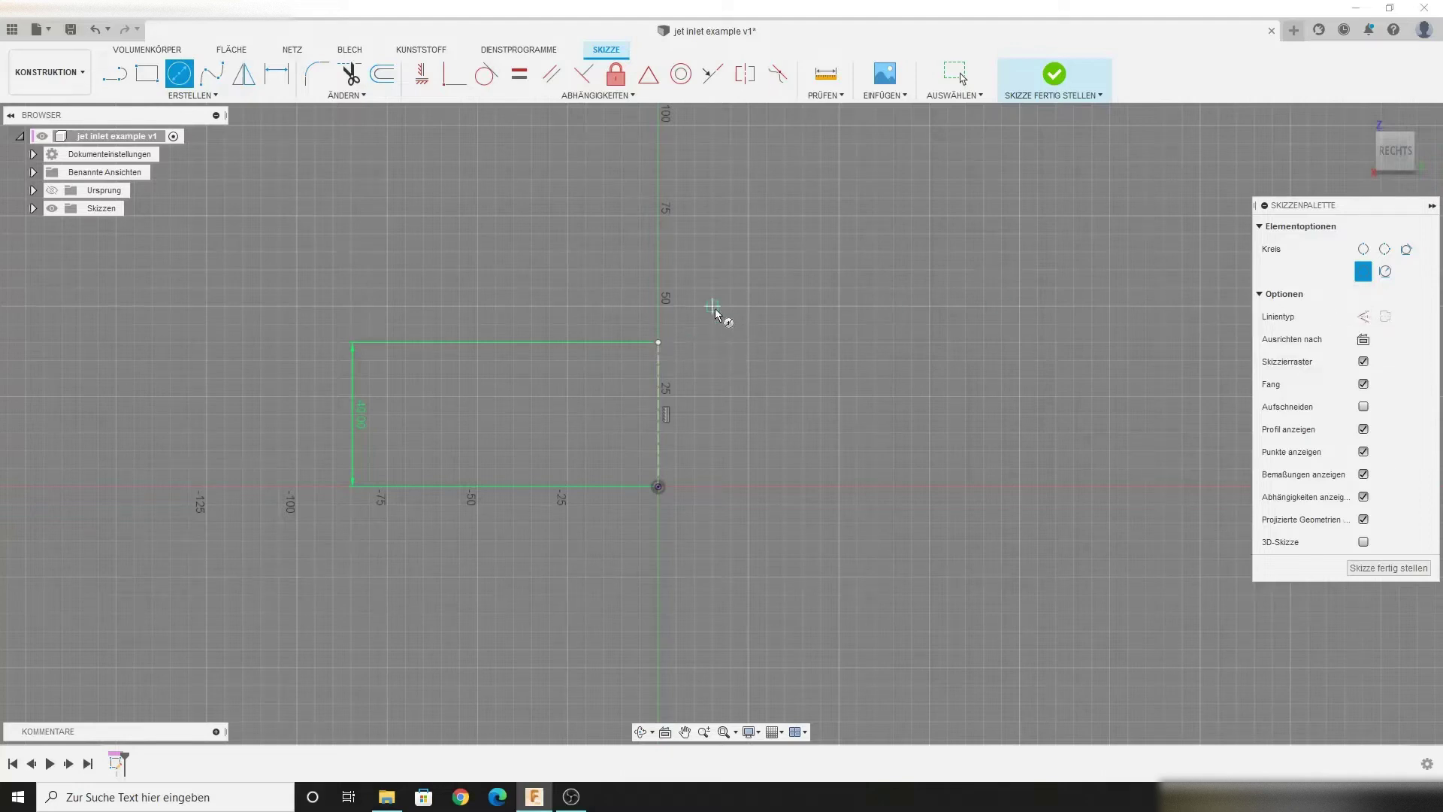
pyautogui.click(658, 342)
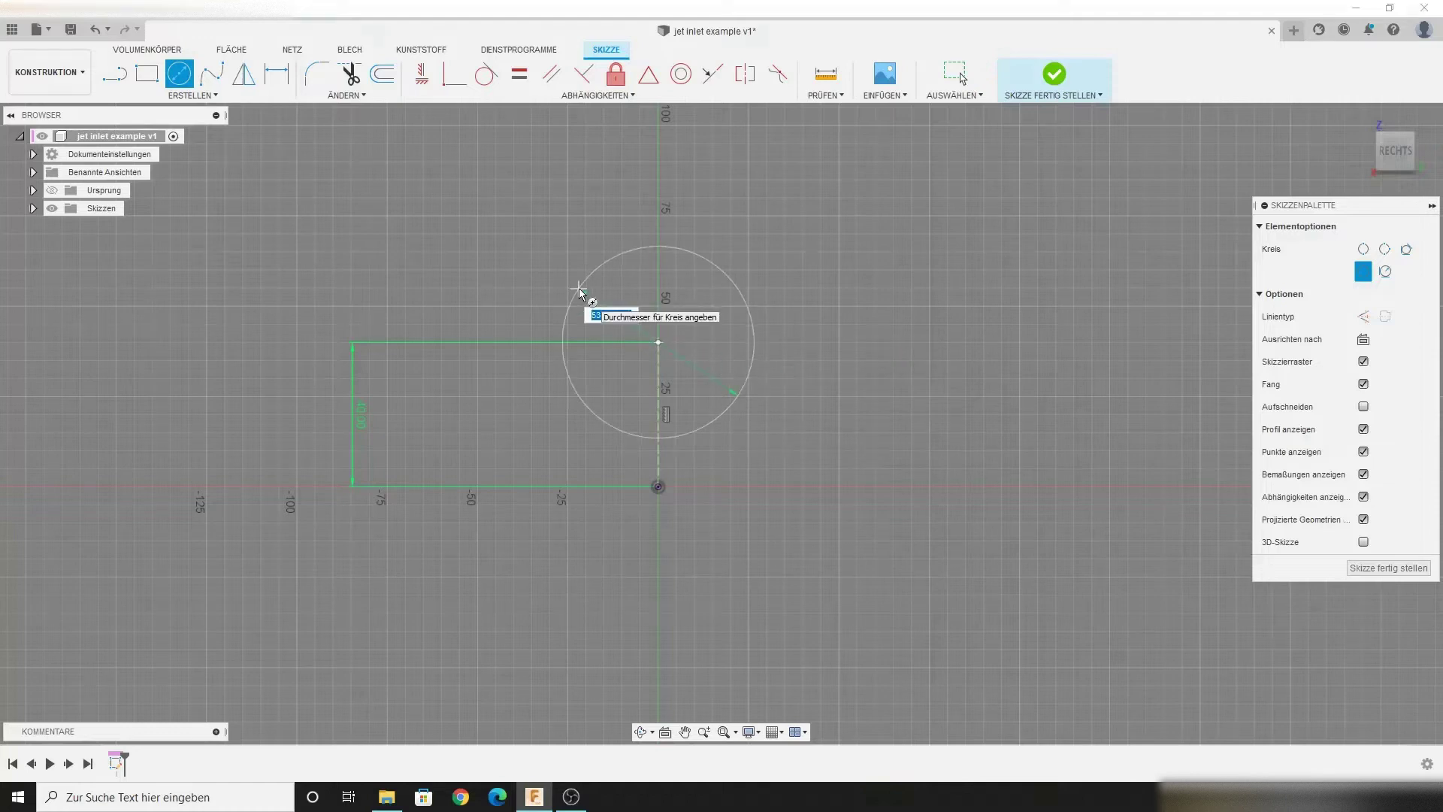
pyautogui.press('BackSpace')
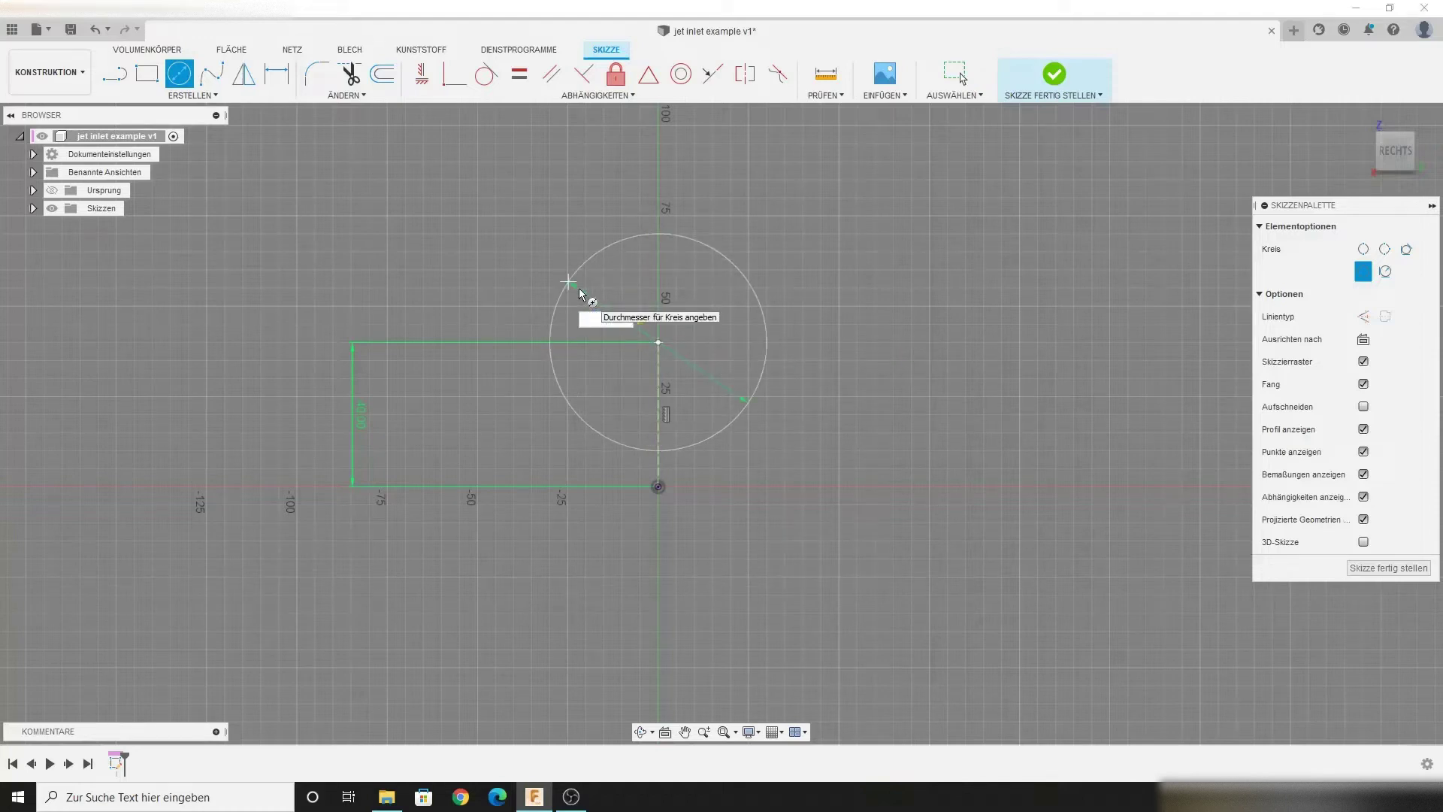
pyautogui.write('70')
pyautogui.press('Return')
pyautogui.press('Escape')
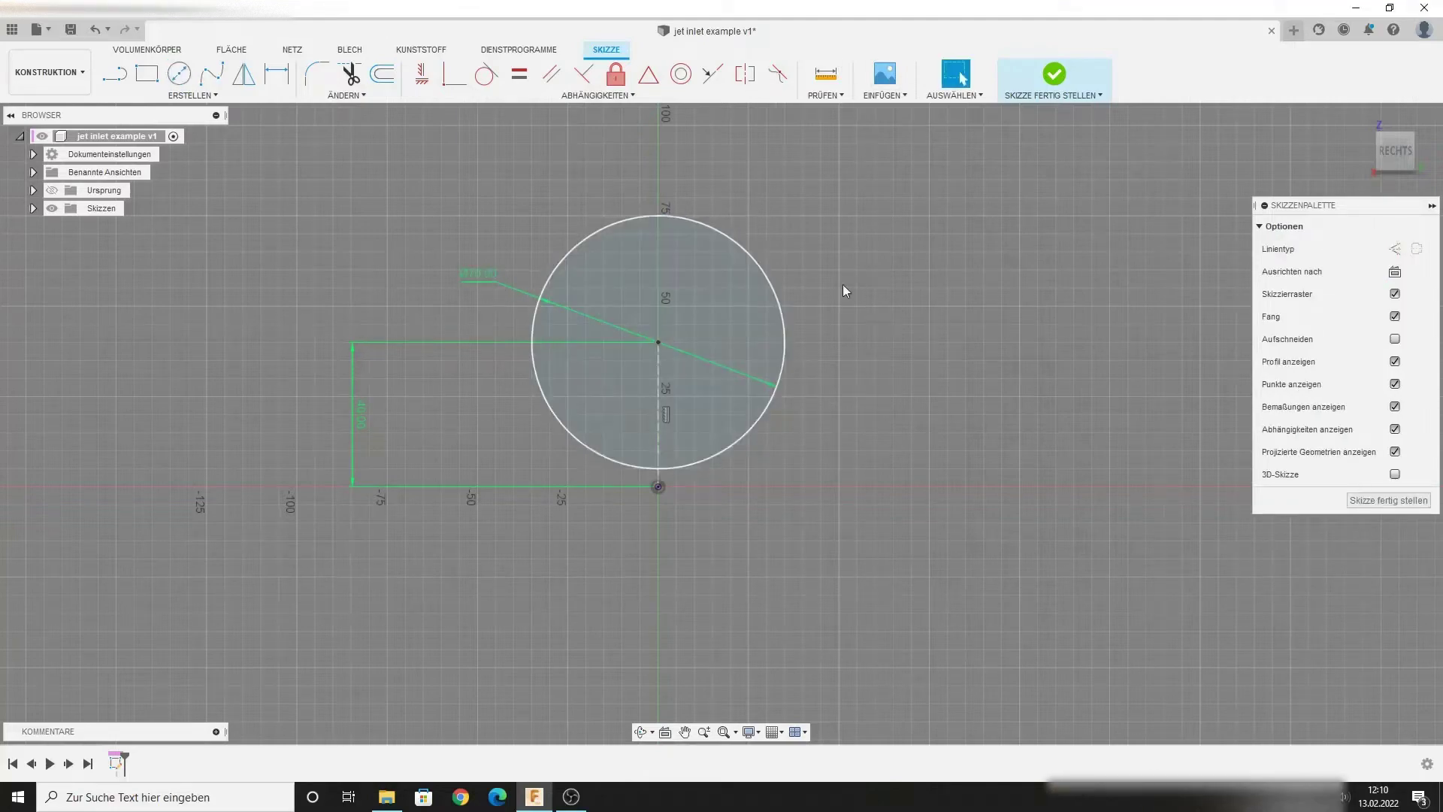
pyautogui.moveTo(842, 287)
pyautogui.keyDown('shift'); pyautogui.mouseDown(button='middle')
pyautogui.moveTo(661, 313)
pyautogui.moveTo(849, 248)
pyautogui.mouseUp(button='middle'); pyautogui.keyUp('shift')
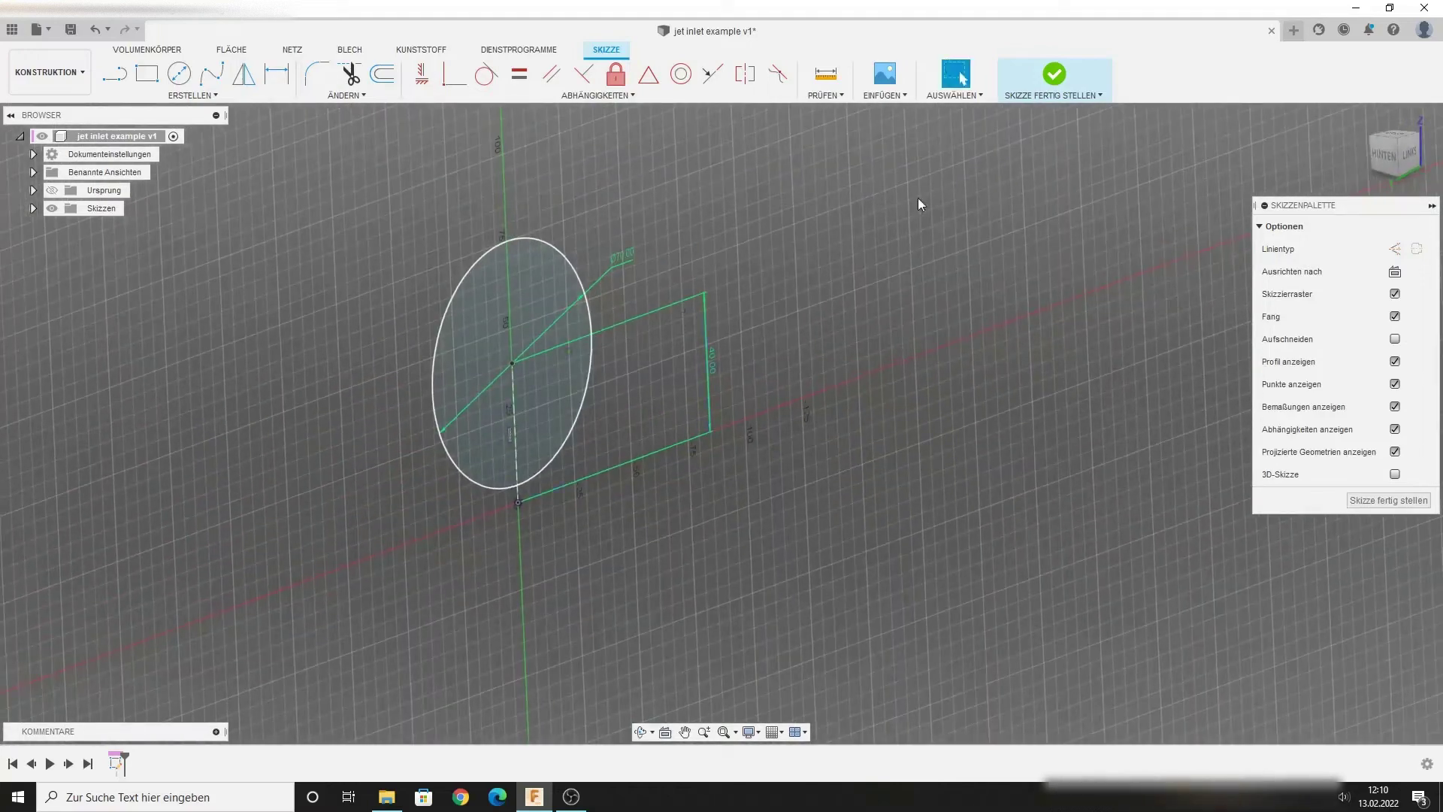
# Finish the circle sketch and start a new sketch on the perpendicular XZ origin plane.
pyautogui.click(1056, 75)
pyautogui.scroll(-2, 881, 269)
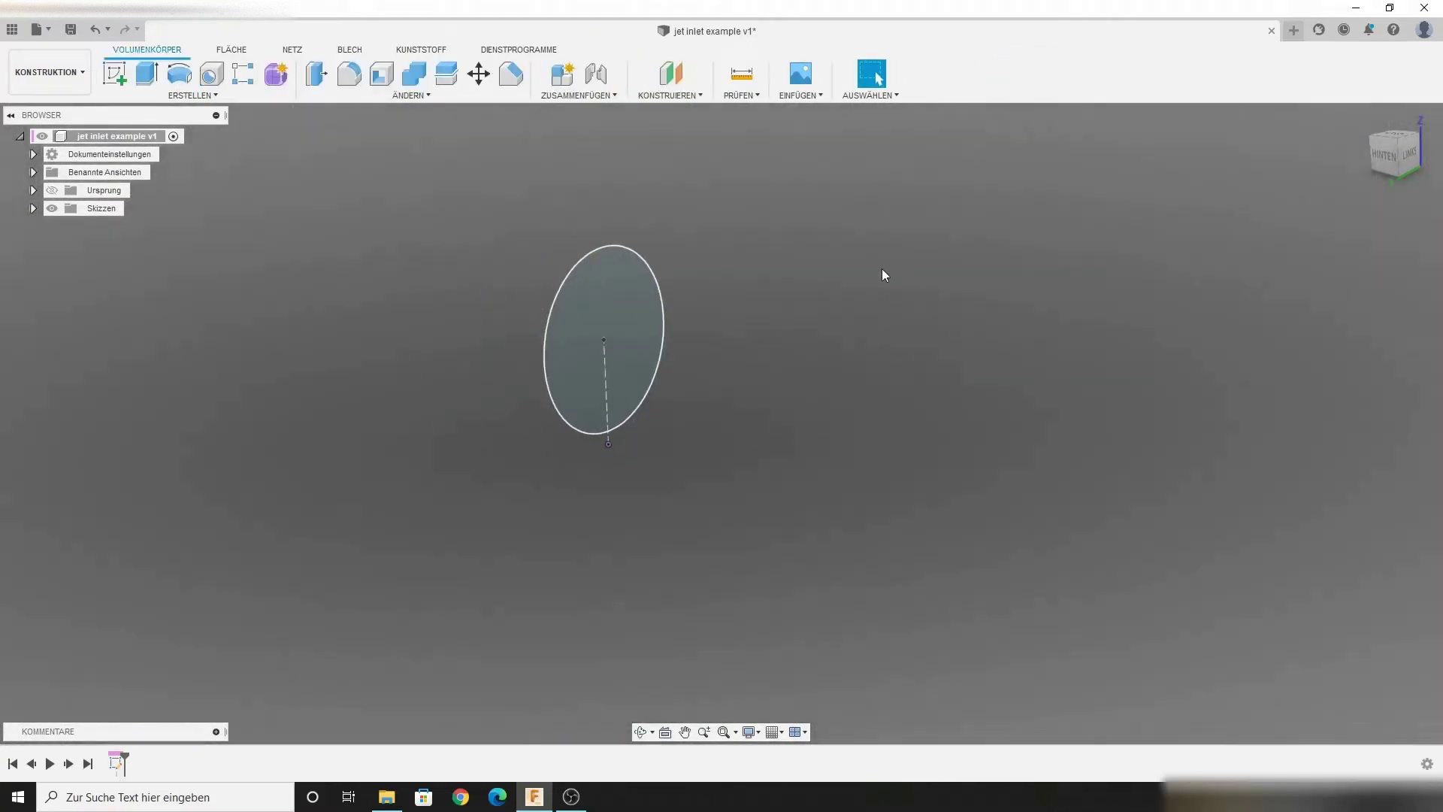
pyautogui.click(110, 73)
pyautogui.moveTo(572, 380)
pyautogui.keyDown('shift'); pyautogui.mouseDown(button='middle')
pyautogui.moveTo(506, 441)
pyautogui.moveTo(916, 379)
pyautogui.mouseUp(button='middle'); pyautogui.keyUp('shift')
pyautogui.click(564, 381)
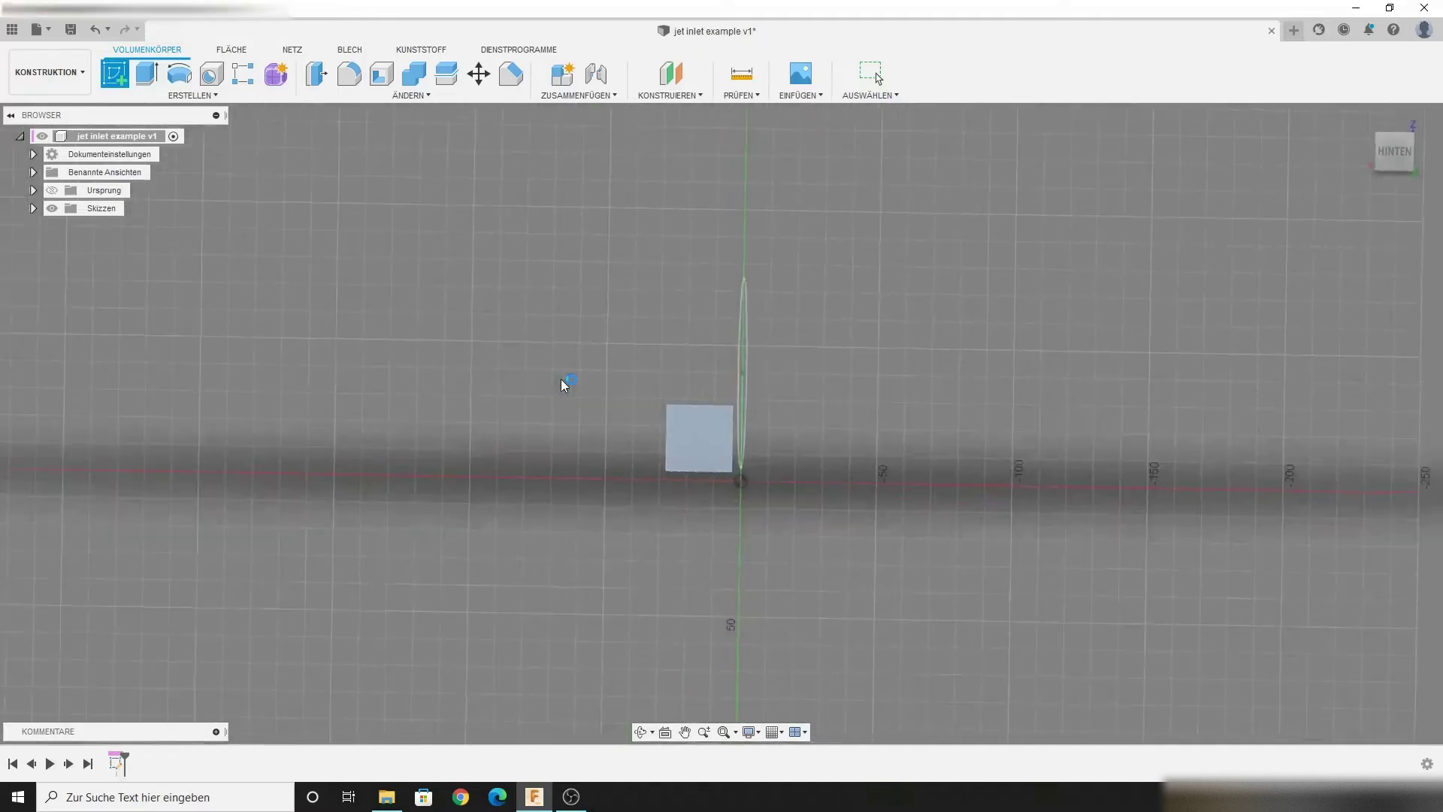
pyautogui.keyDown('shift'); pyautogui.moveTo(913, 377); pyautogui.dragTo(857, 381, button='middle'); pyautogui.keyUp('shift')
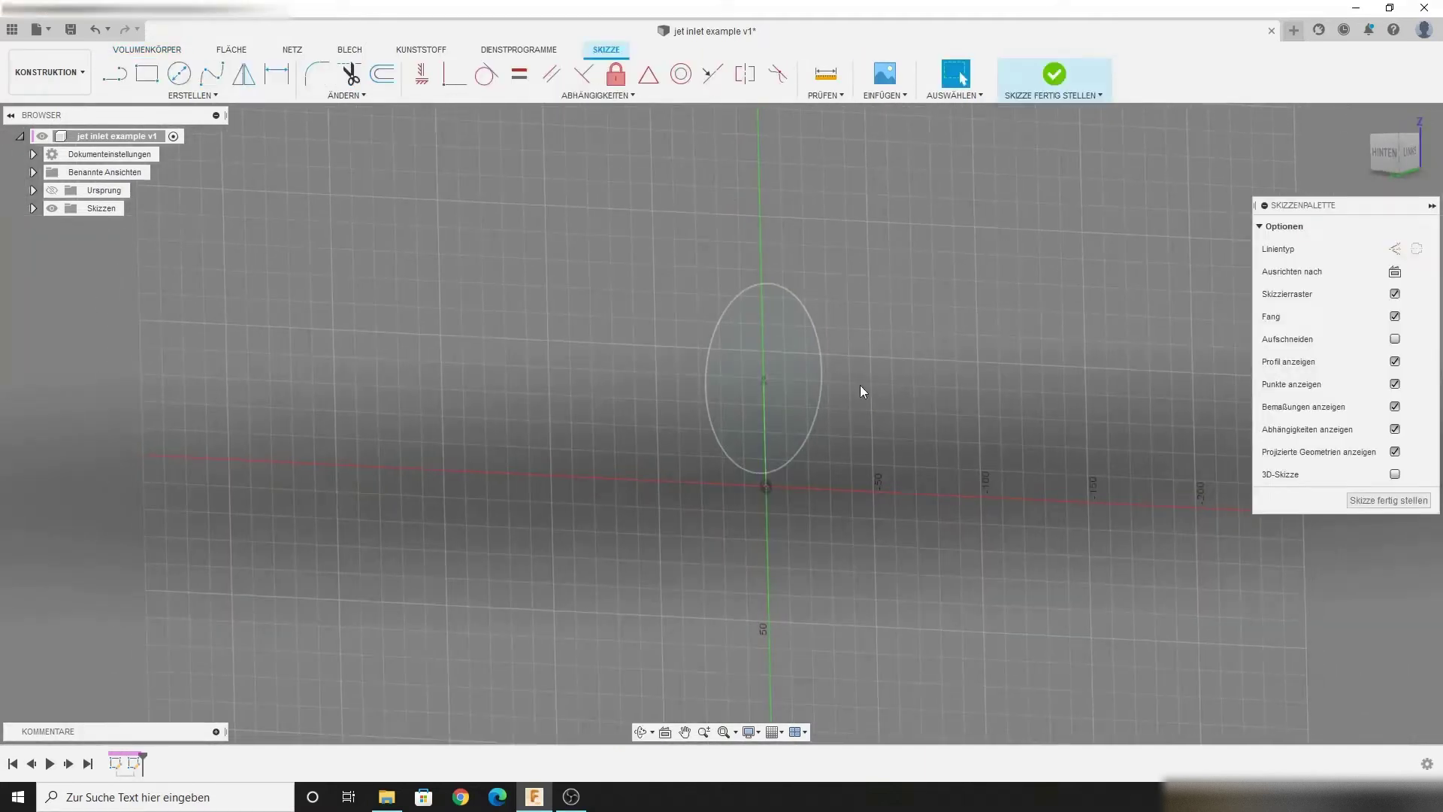
# Project the circle's centre point into the new sketch.
pyautogui.press('p')
pyautogui.click(742, 375)
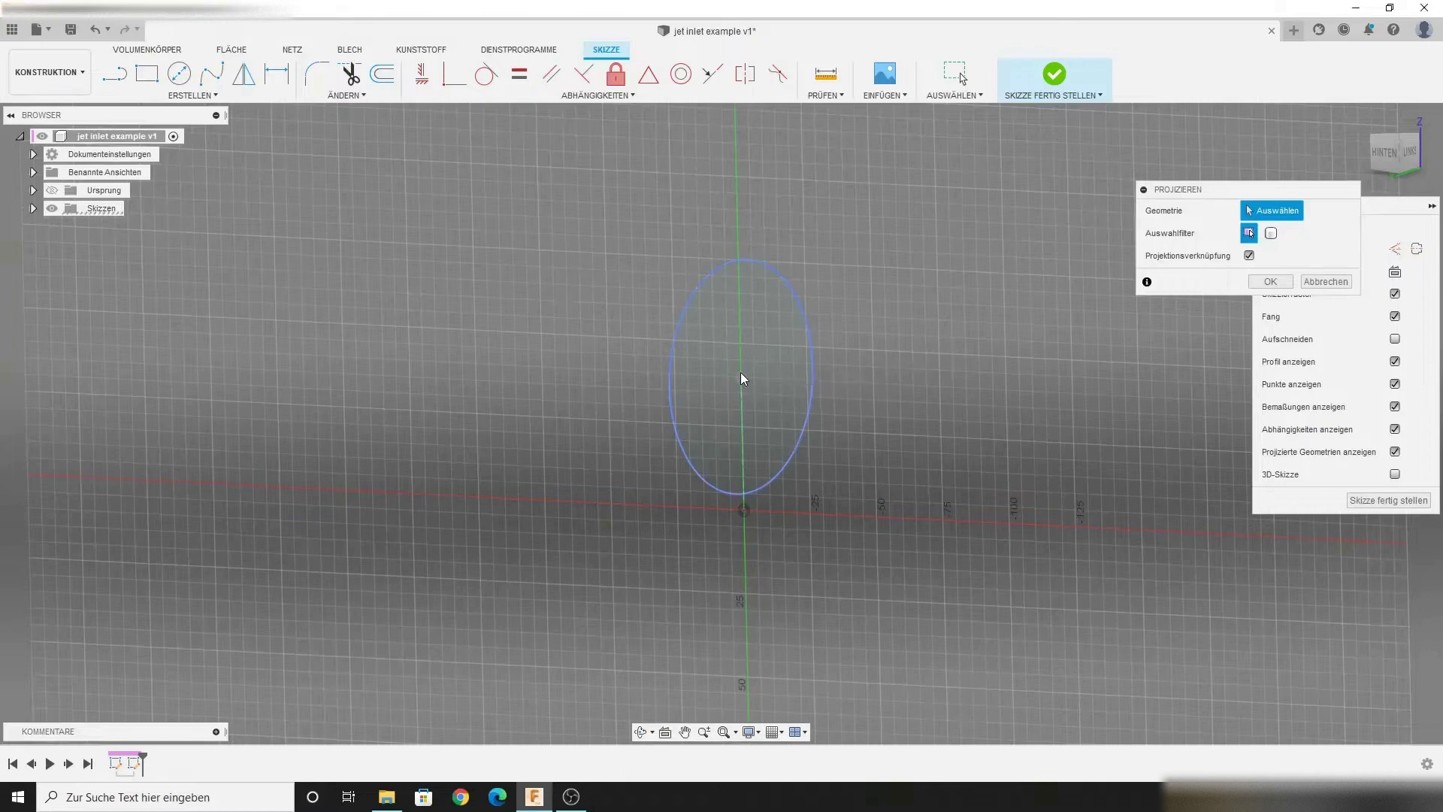
pyautogui.click(1271, 282)
pyautogui.moveTo(982, 352)
pyautogui.keyDown('shift'); pyautogui.mouseDown(button='middle')
pyautogui.moveTo(968, 353)
pyautogui.moveTo(1000, 356)
pyautogui.moveTo(743, 364)
pyautogui.mouseUp(button='middle'); pyautogui.keyUp('shift')
pyautogui.press('Escape')
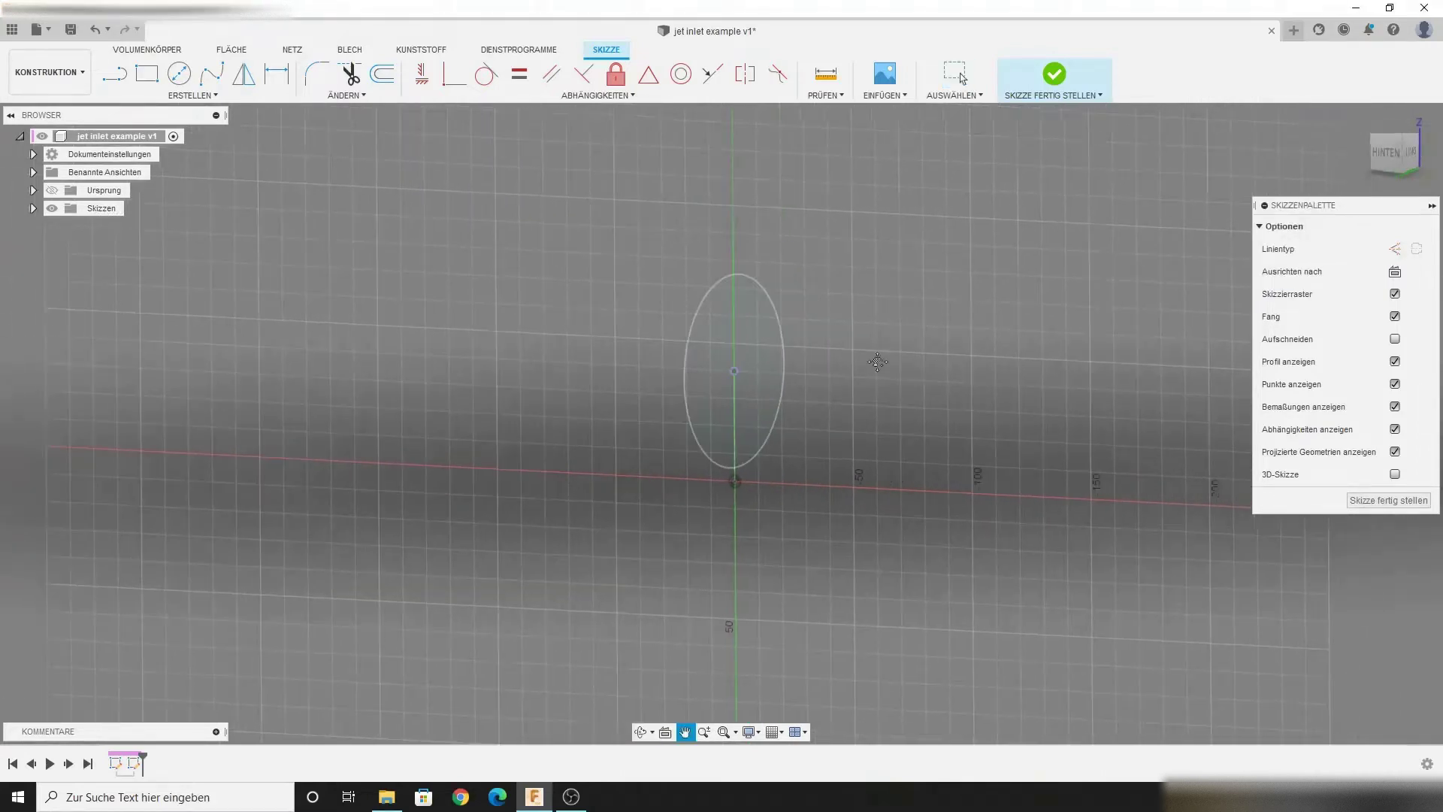
# Draw a 20 mm construction line from the circle's projected centre.
pyautogui.press('l')
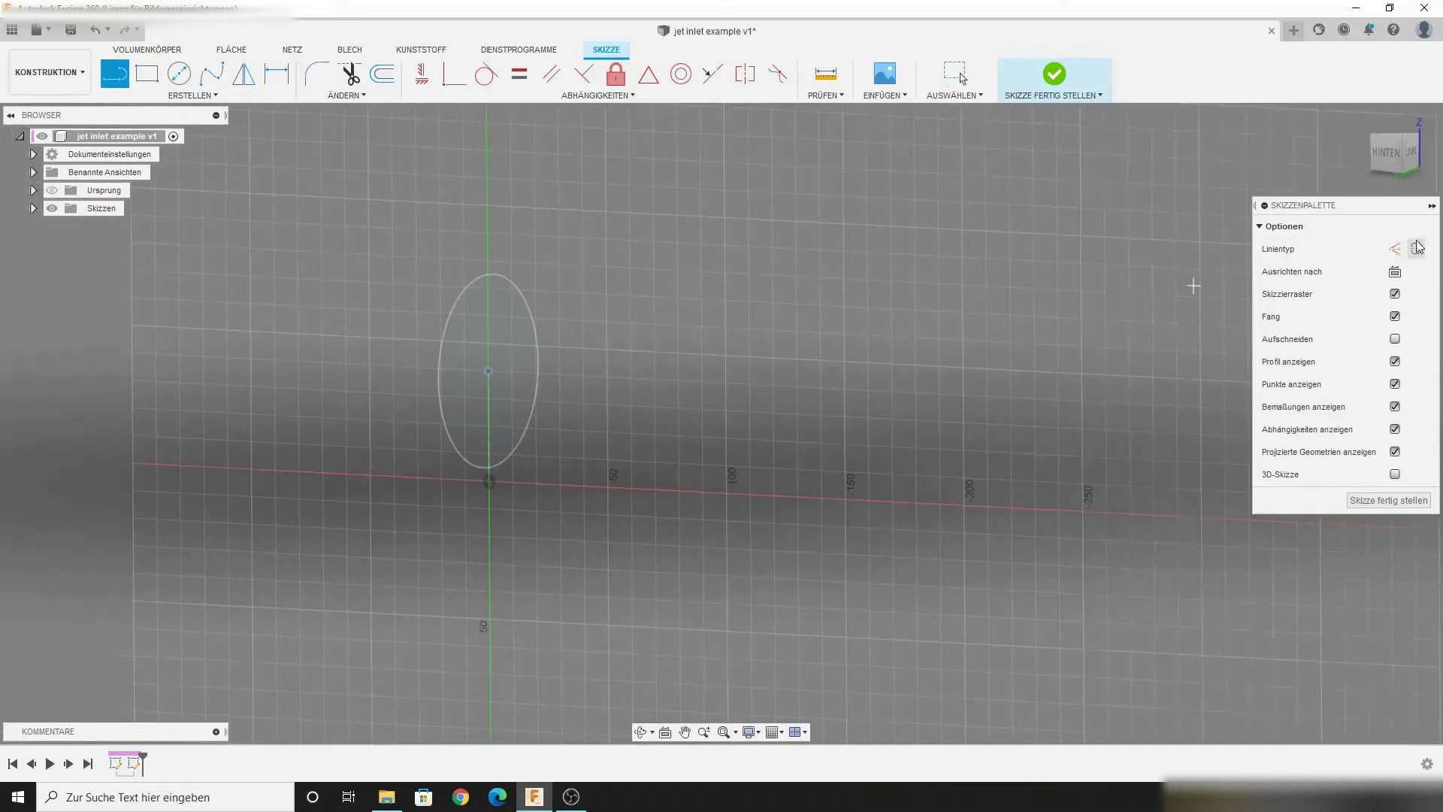
pyautogui.click(1395, 248)
pyautogui.click(487, 483)
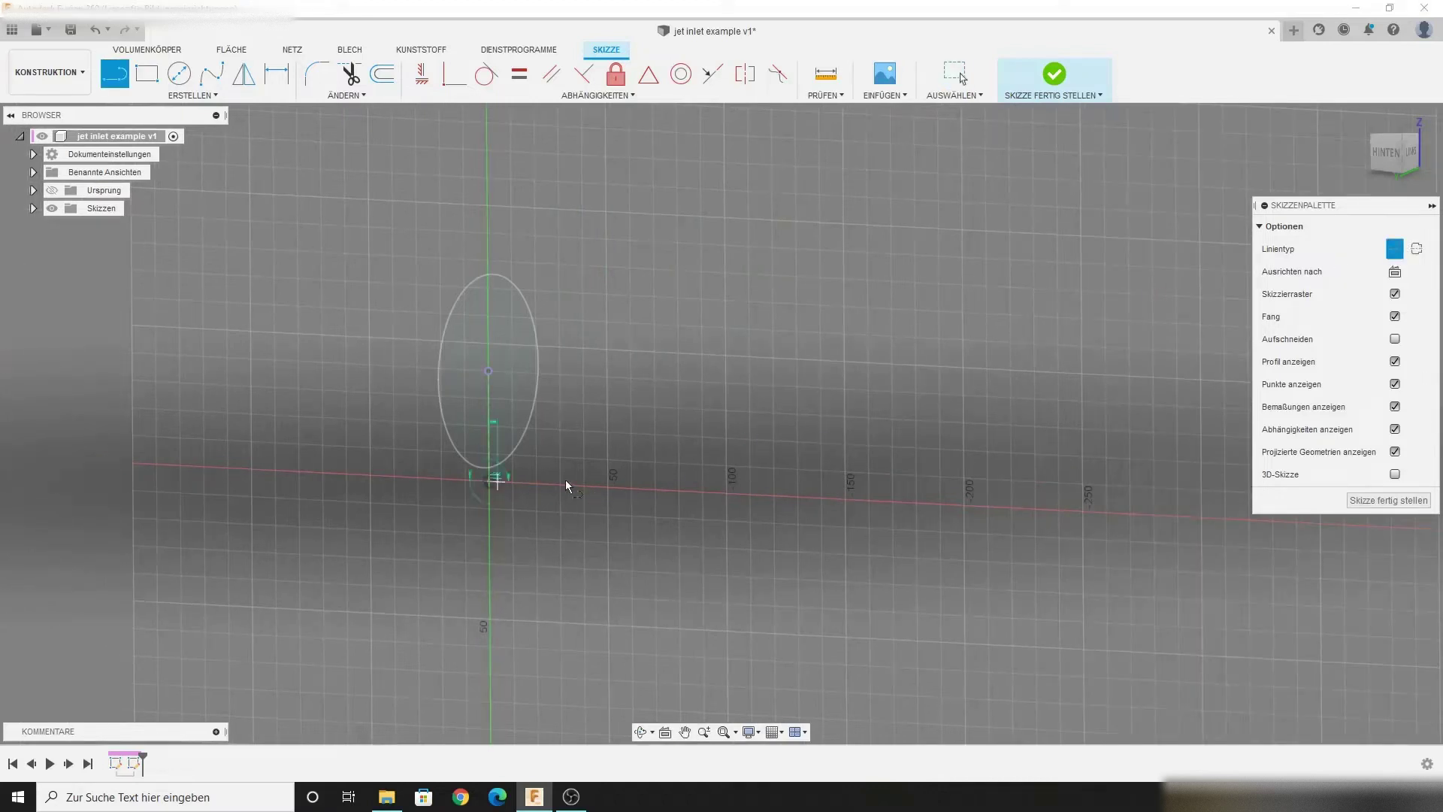
pyautogui.press('Escape')
pyautogui.press('l')
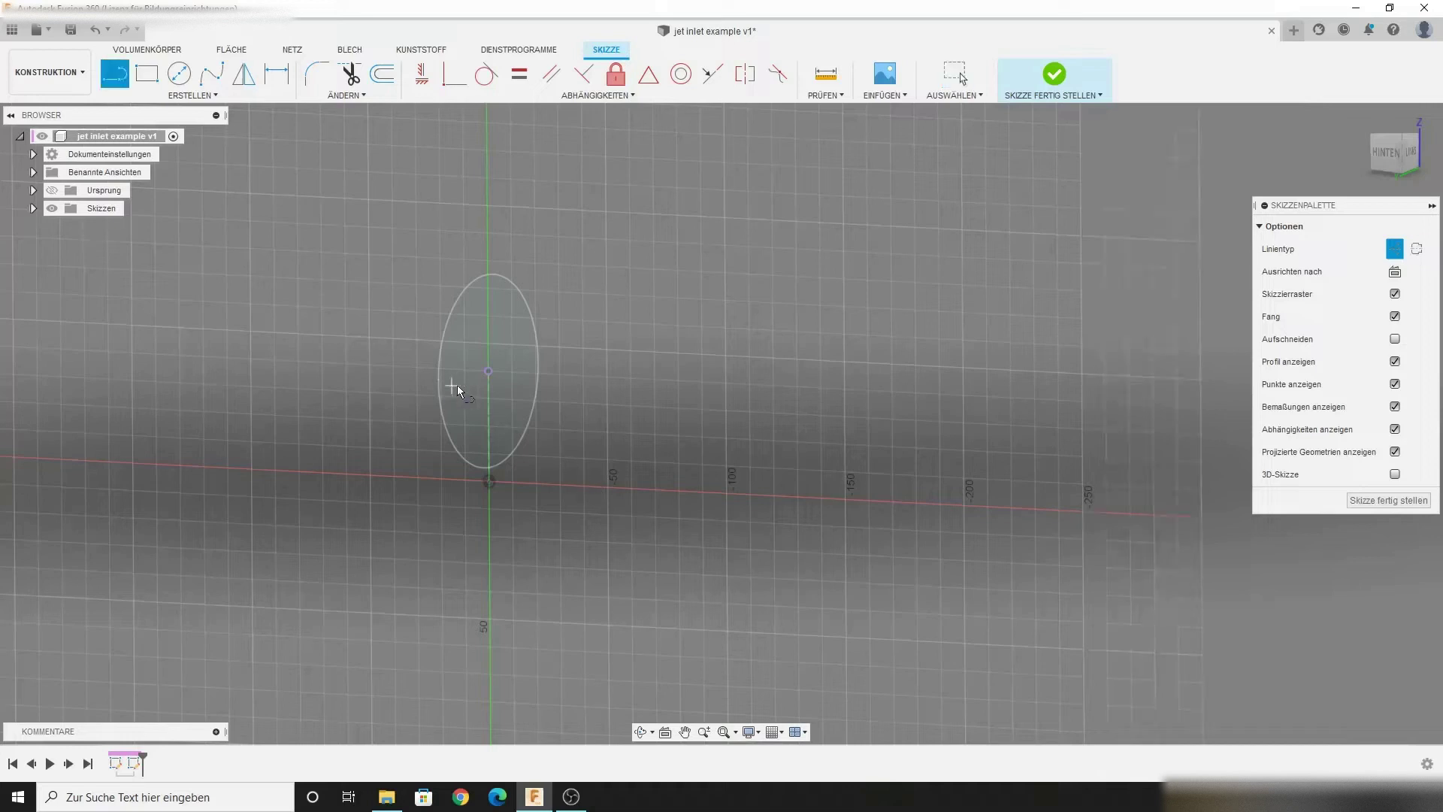
pyautogui.click(487, 373)
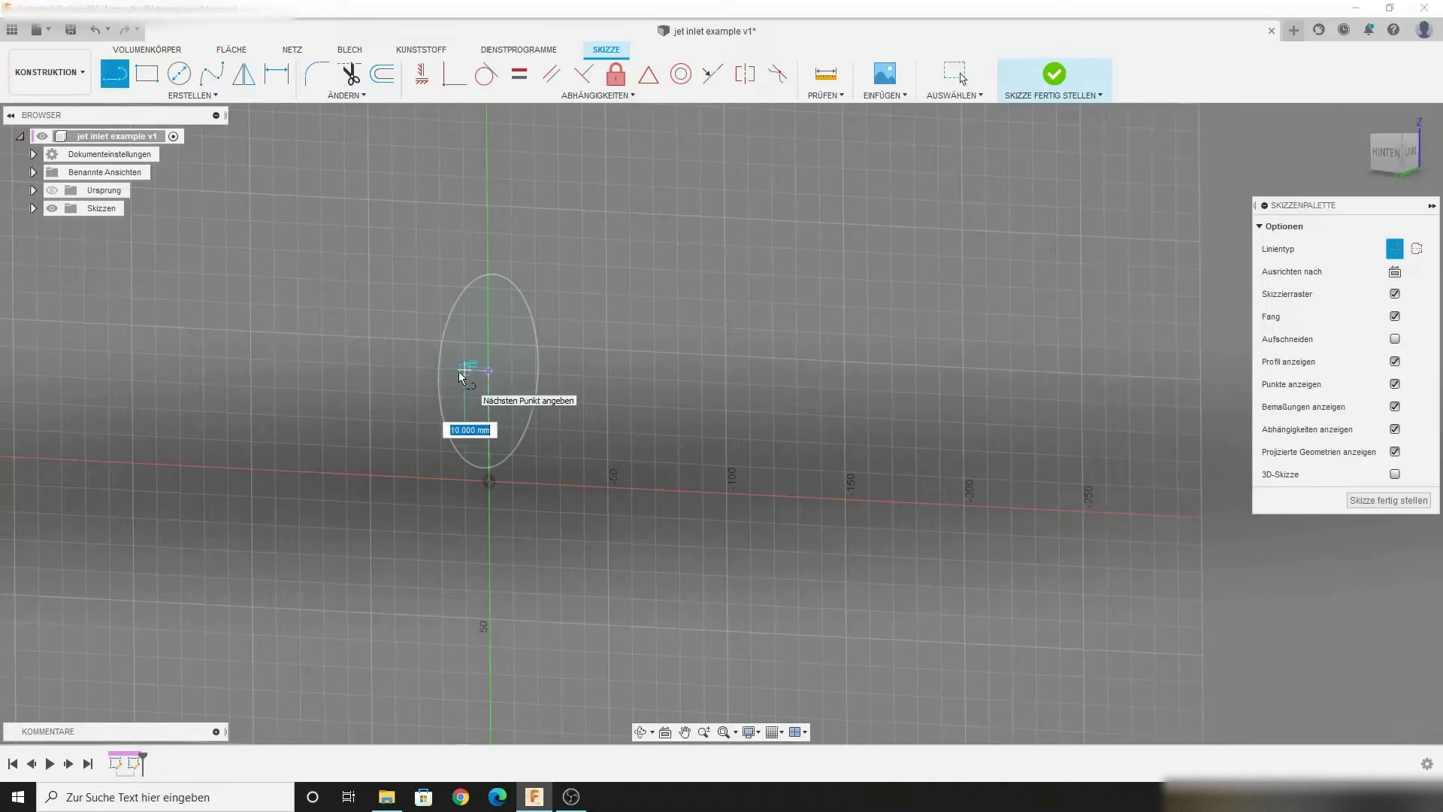
pyautogui.write('20')
pyautogui.press('Return')
pyautogui.press('Escape')
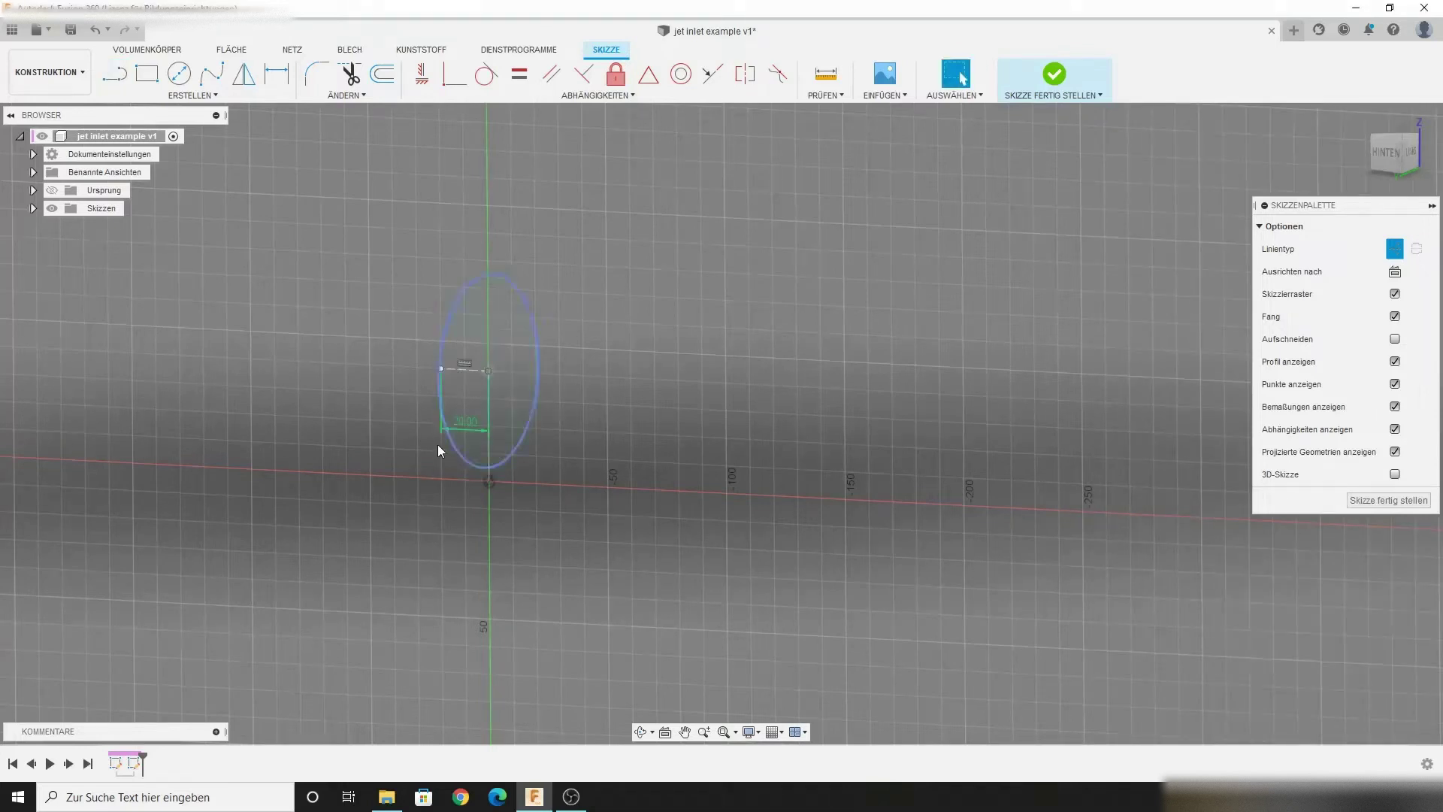
# Draw a 50 mm construction line from the origin along the axis, dimension below.
pyautogui.press('l')
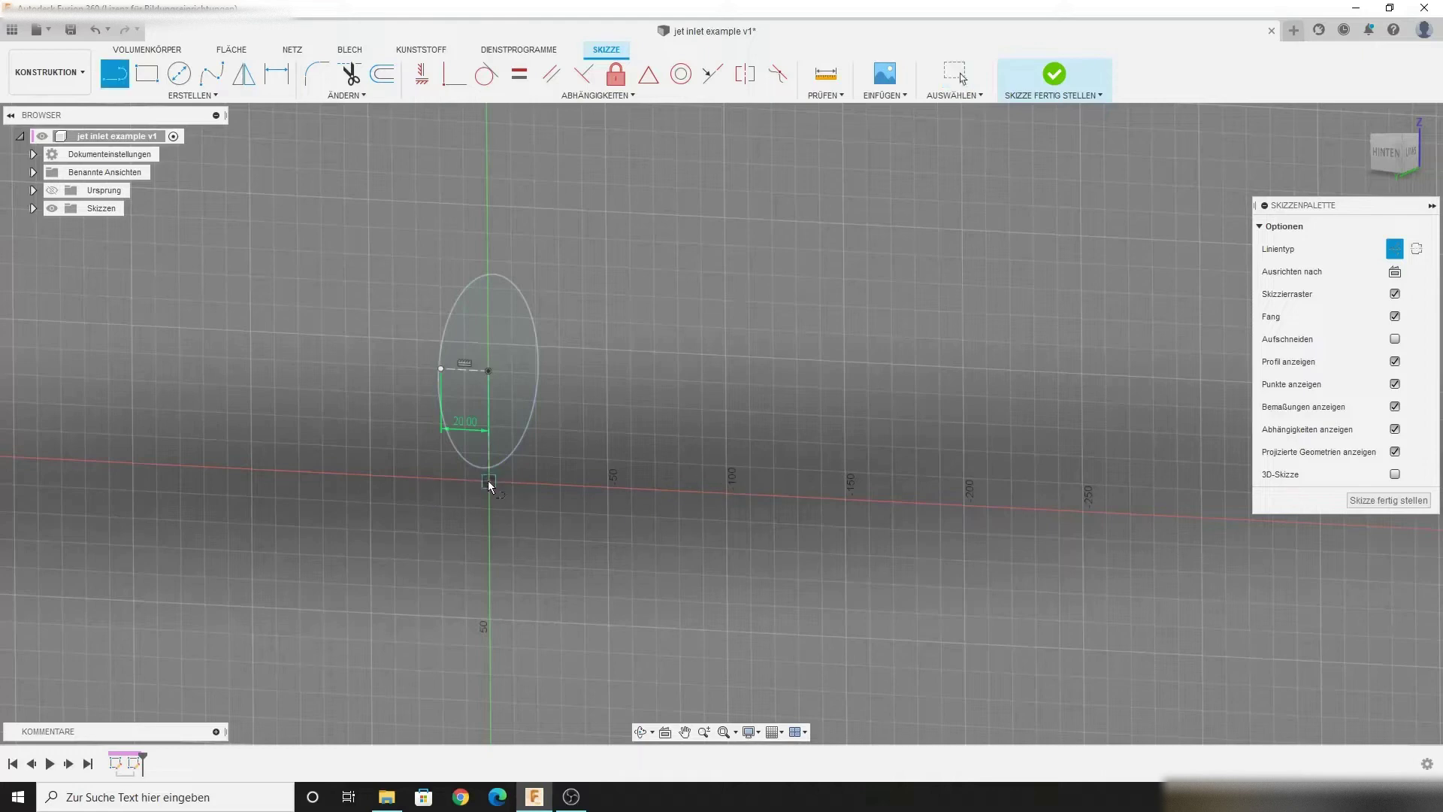
pyautogui.click(489, 480)
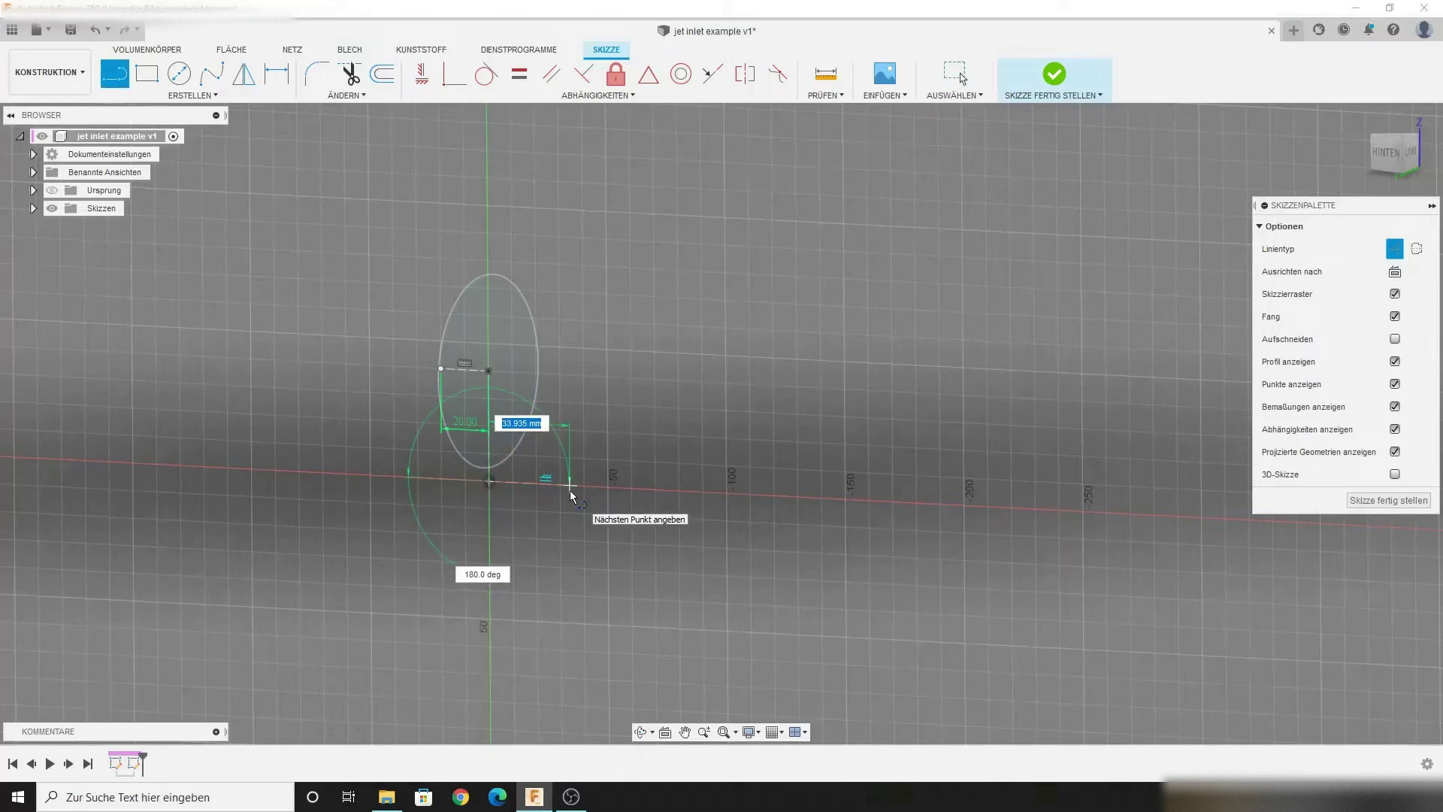
pyautogui.write('50')
pyautogui.press('Return')
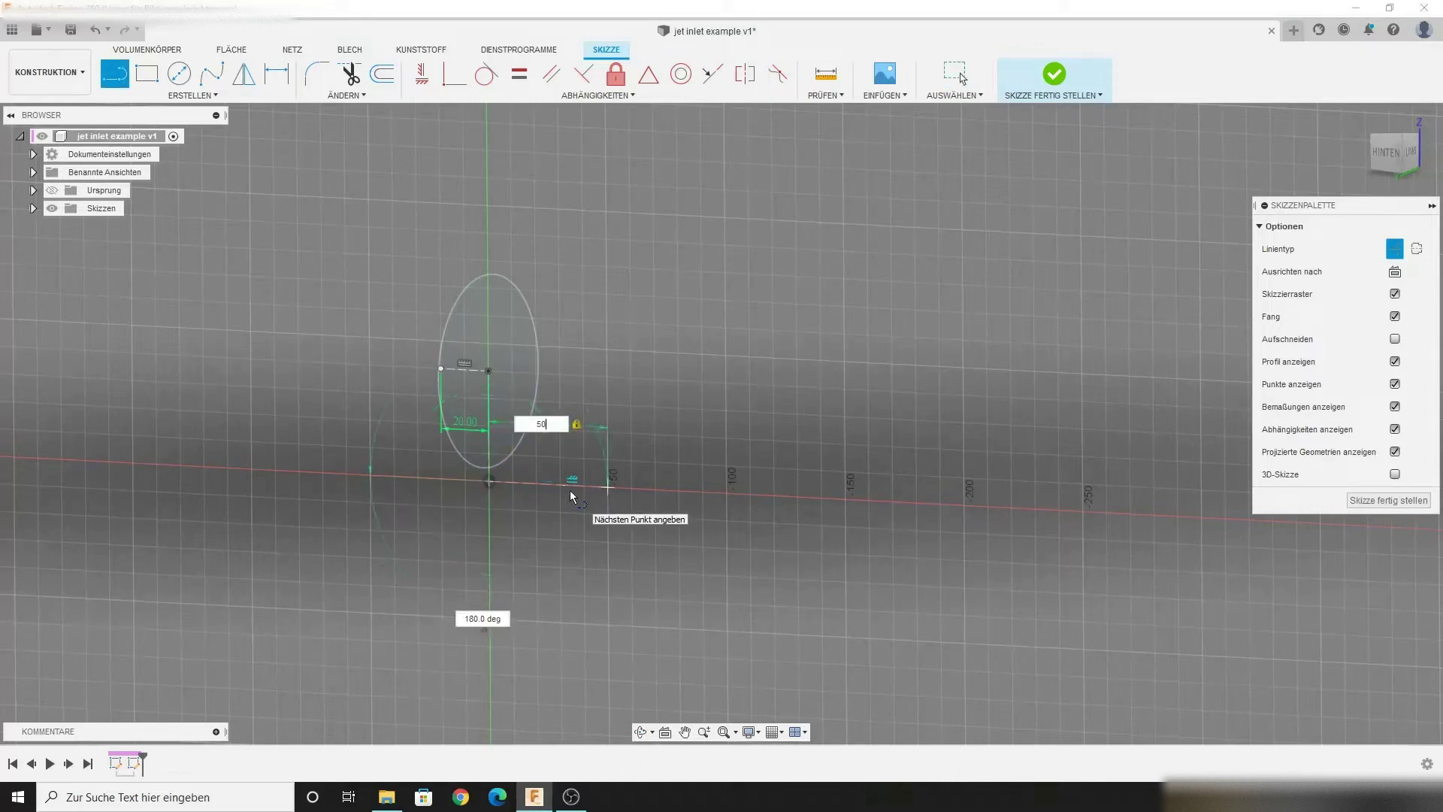
pyautogui.press('Escape')
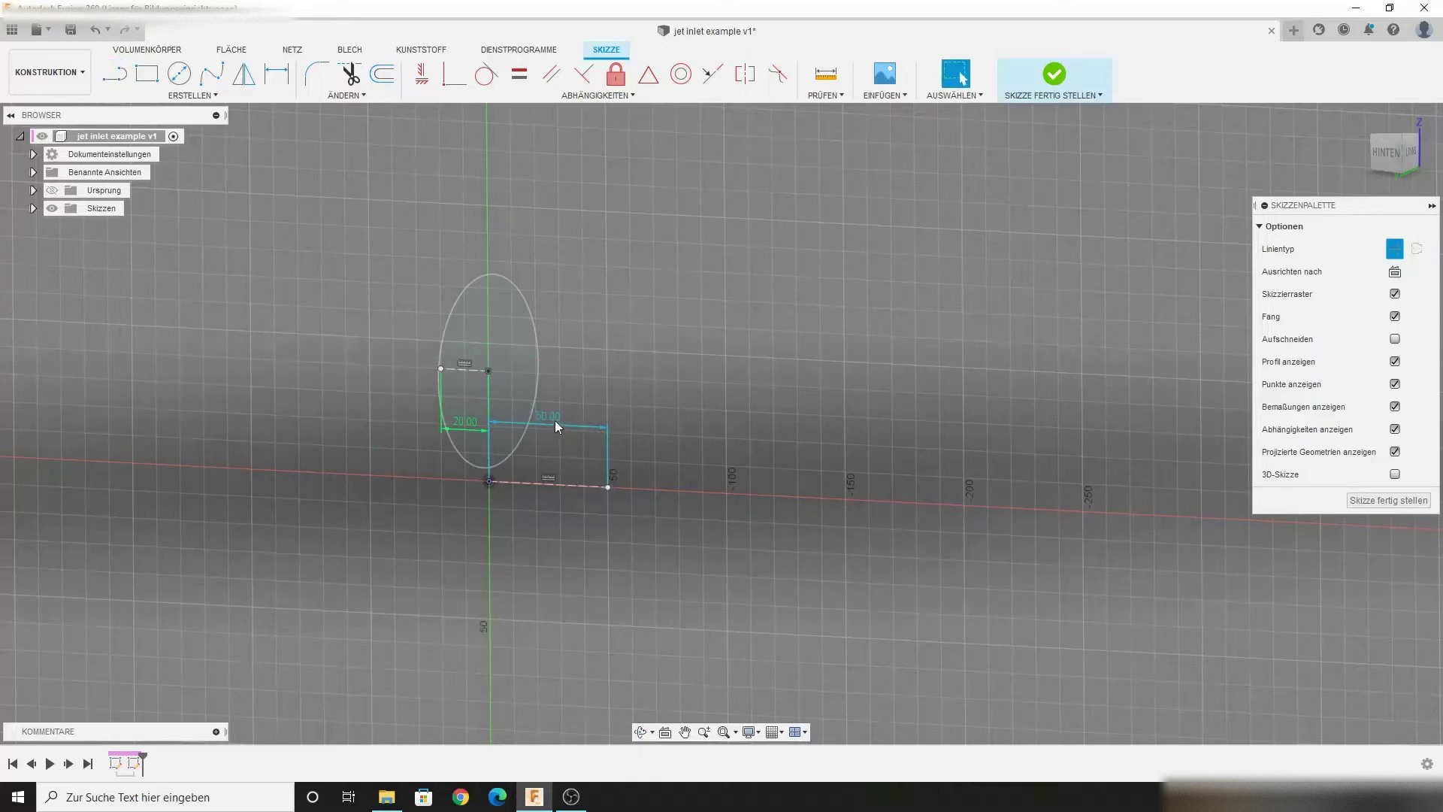
pyautogui.moveTo(554, 421); pyautogui.dragTo(546, 530)
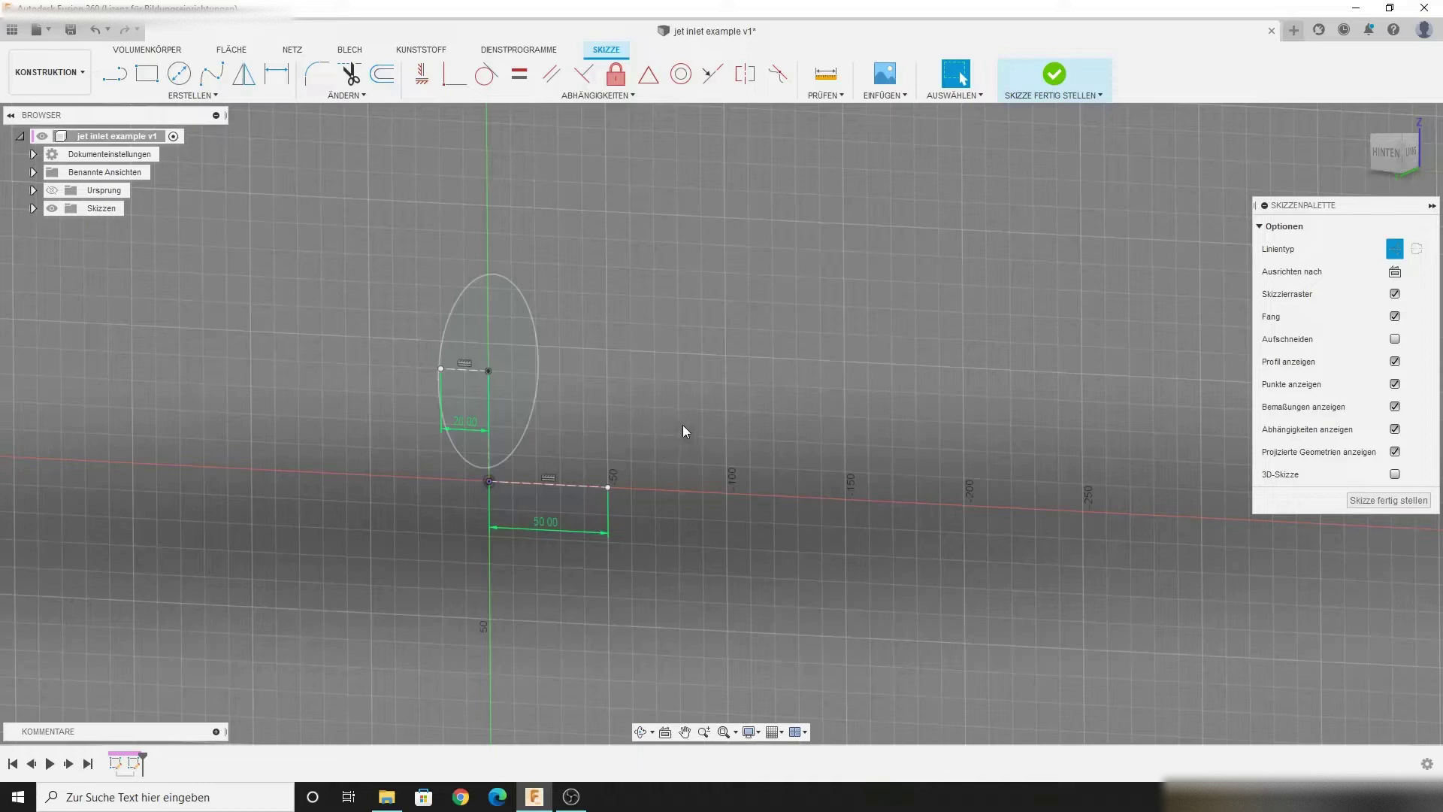
# Extend the axis with a 150 mm construction line, then change that dimension to 100 mm.
pyautogui.press('l')
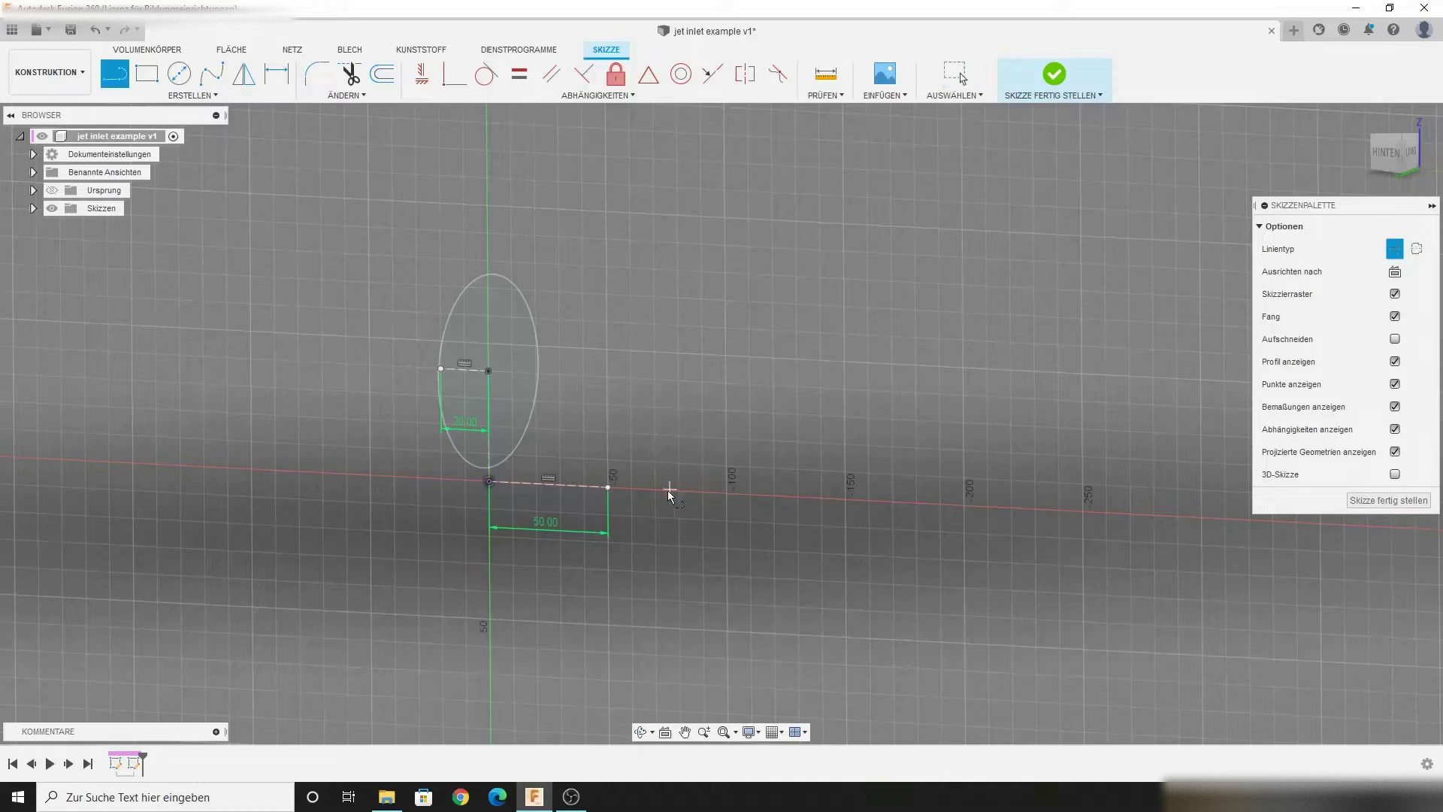
pyautogui.click(609, 488)
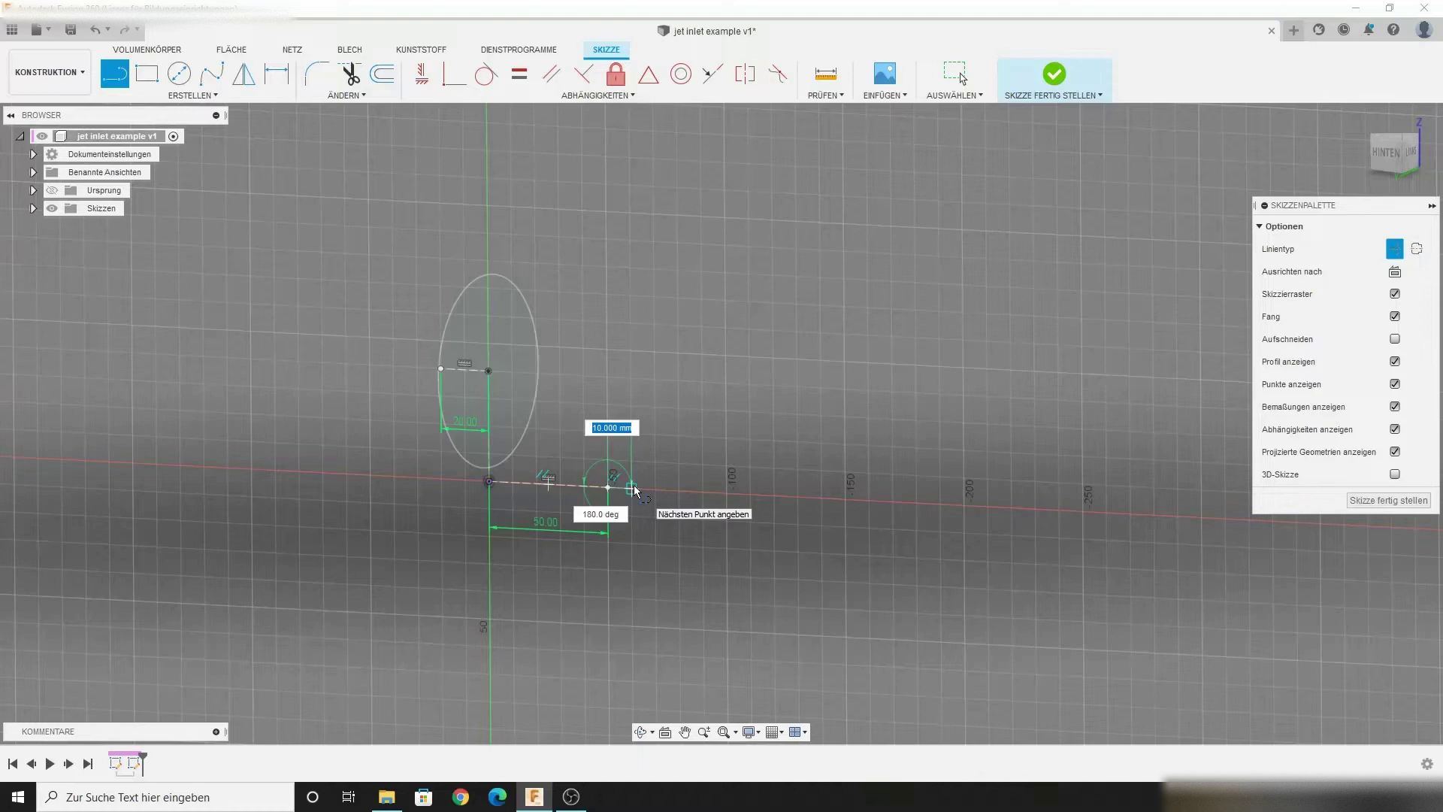
pyautogui.write('150')
pyautogui.press('Return')
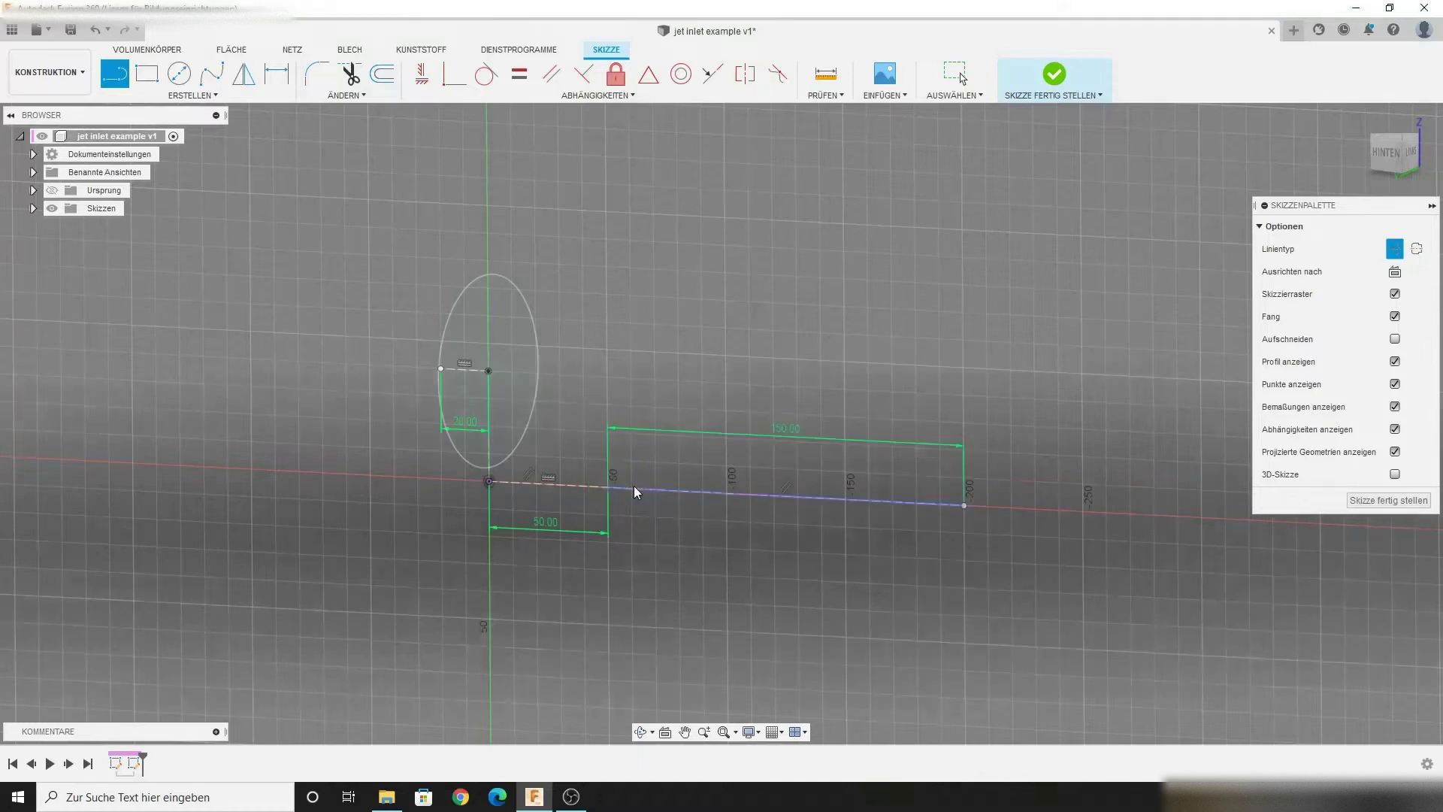
pyautogui.press('Escape')
pyautogui.moveTo(785, 448); pyautogui.dragTo(746, 603)
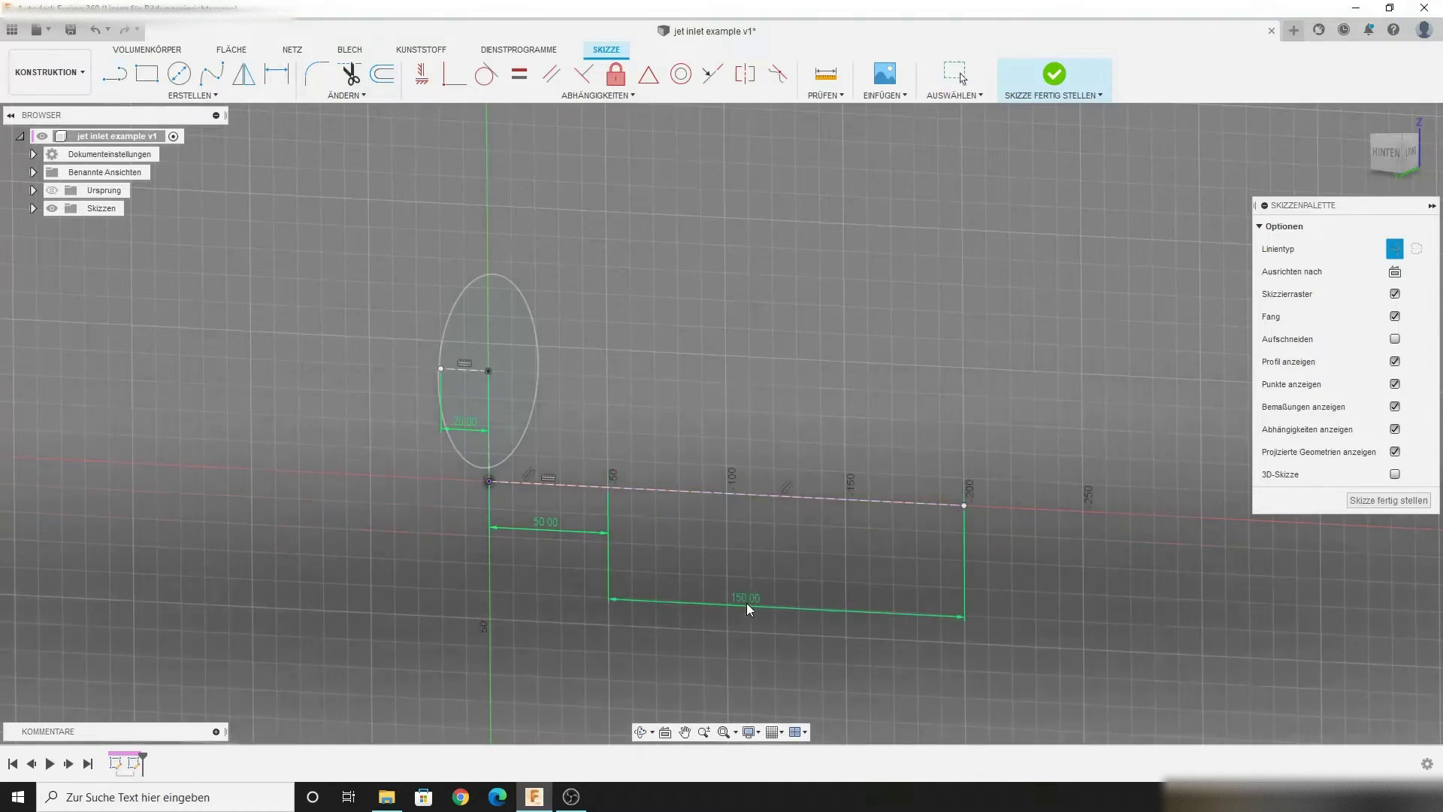
pyautogui.doubleClick(747, 588)
pyautogui.write('100')
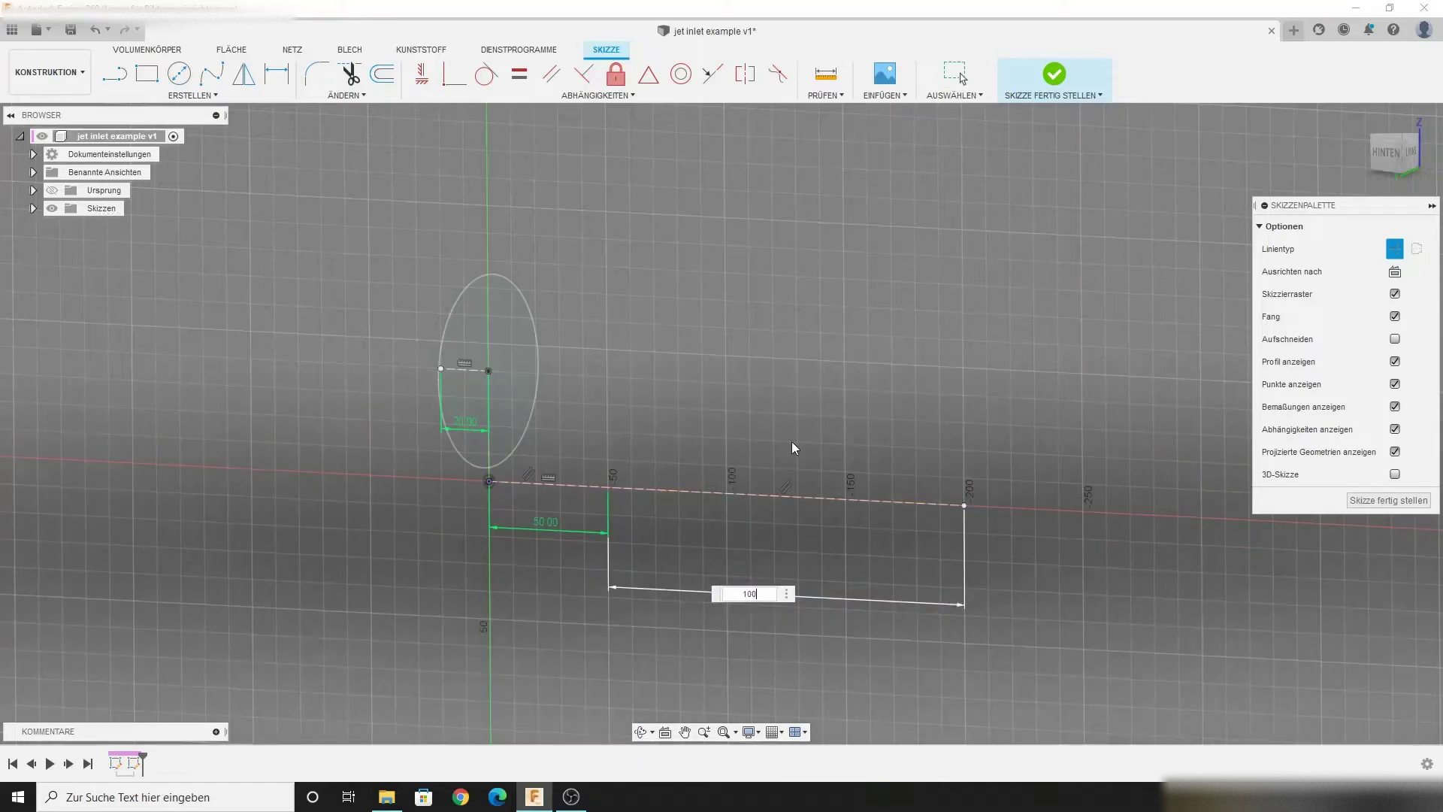
pyautogui.press('Return')
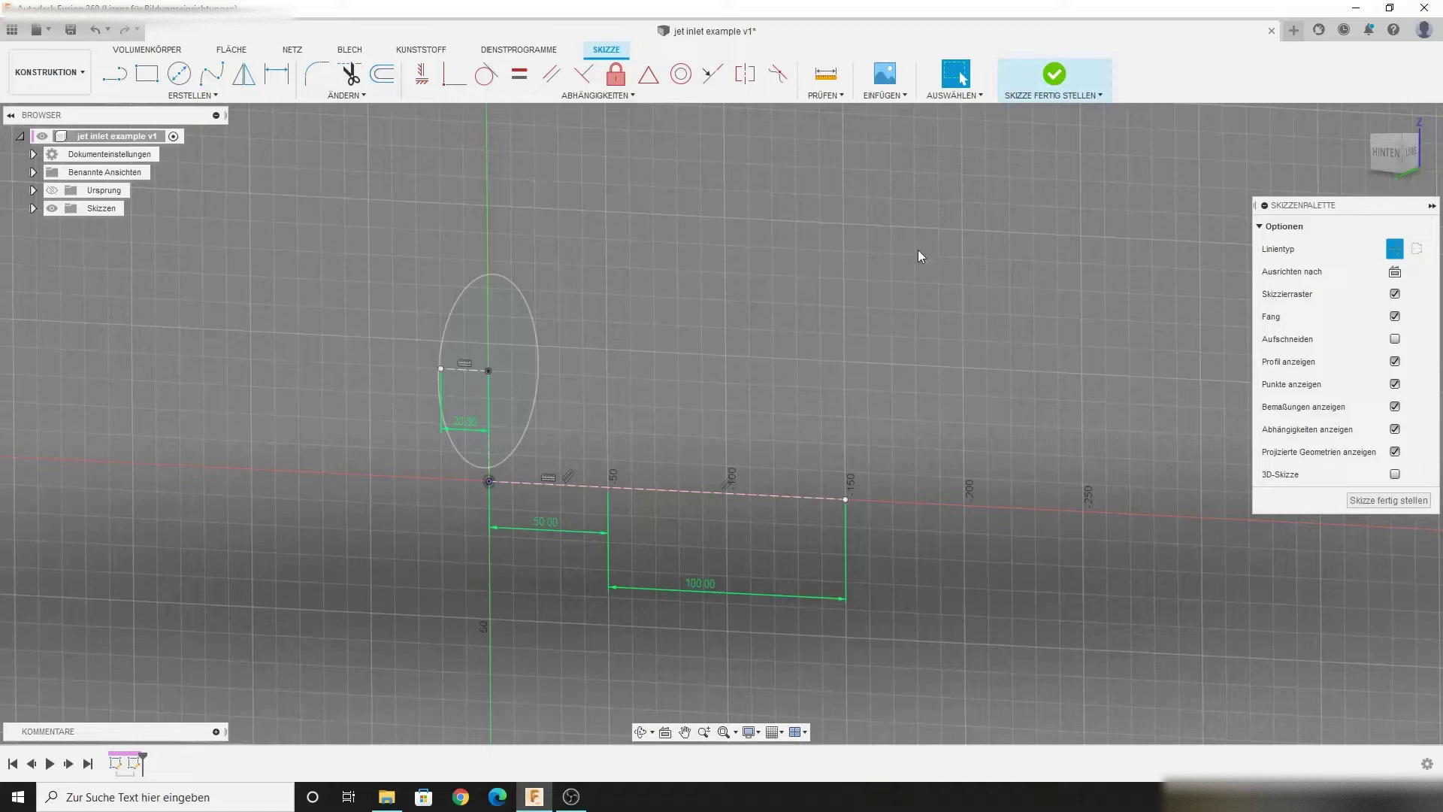
# Draw an arc from the ellipse centre with its end snapped to the axis end at 150.
pyautogui.click(156, 98)
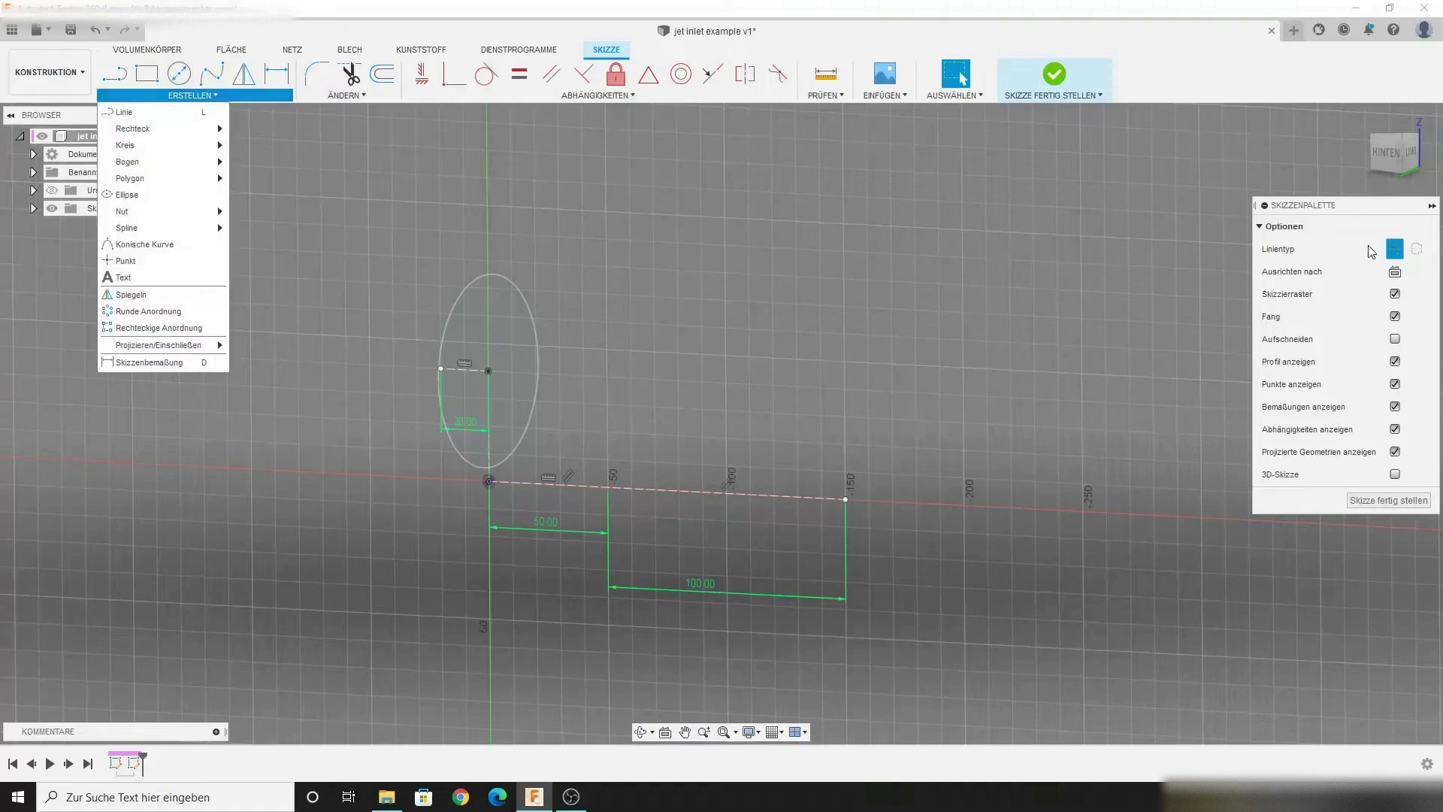
pyautogui.press('Escape')
pyautogui.click(196, 96)
pyautogui.moveTo(128, 161)
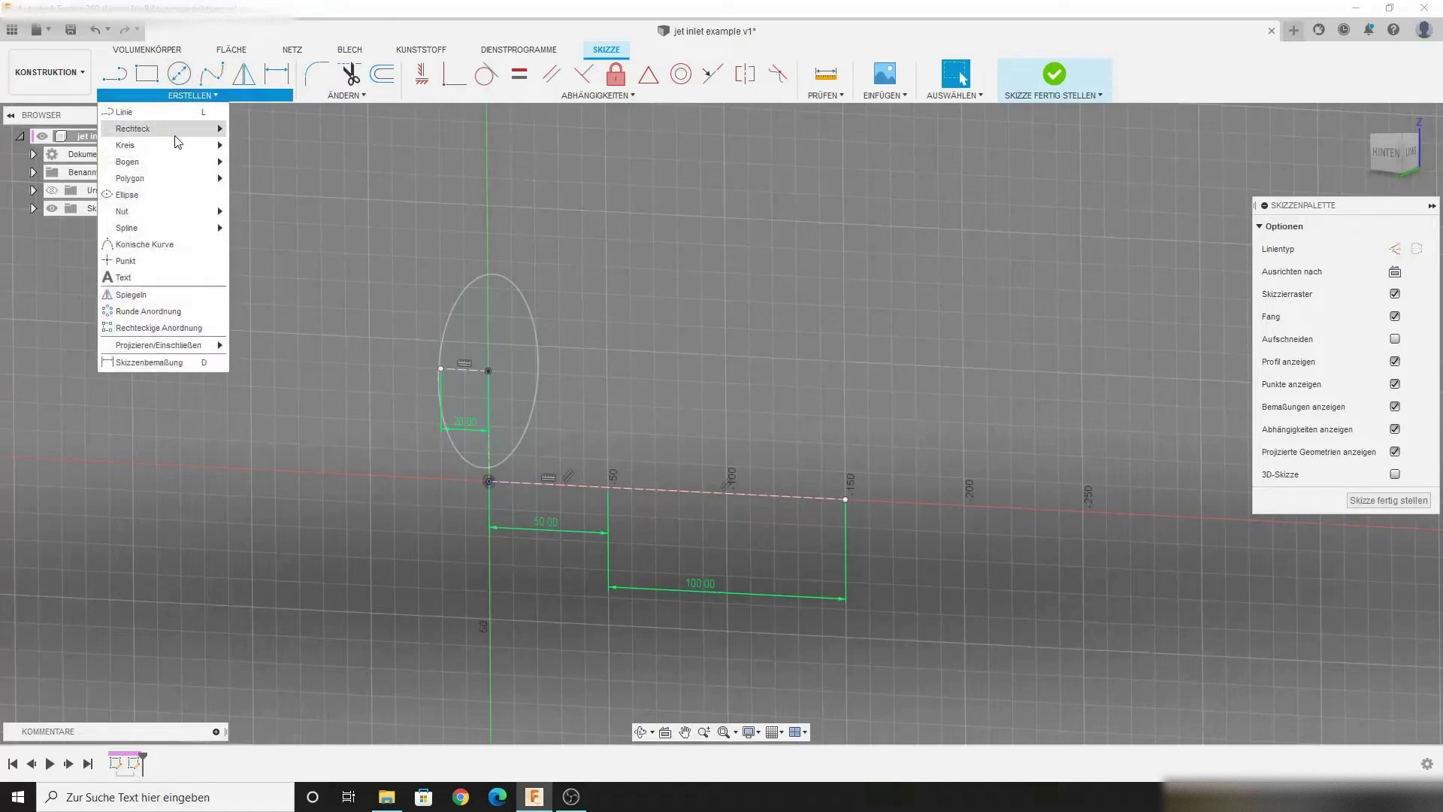
pyautogui.click(293, 157)
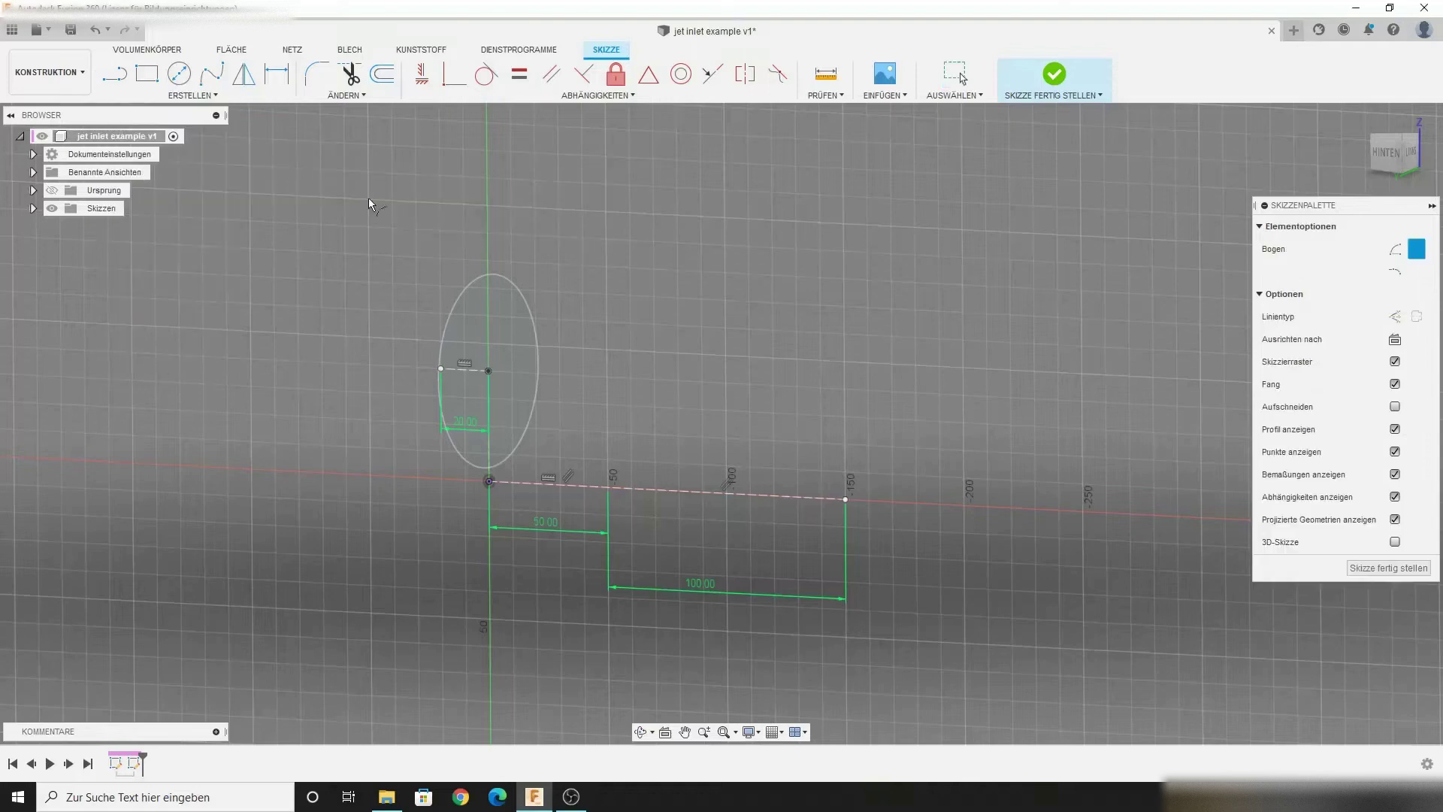
pyautogui.click(489, 371)
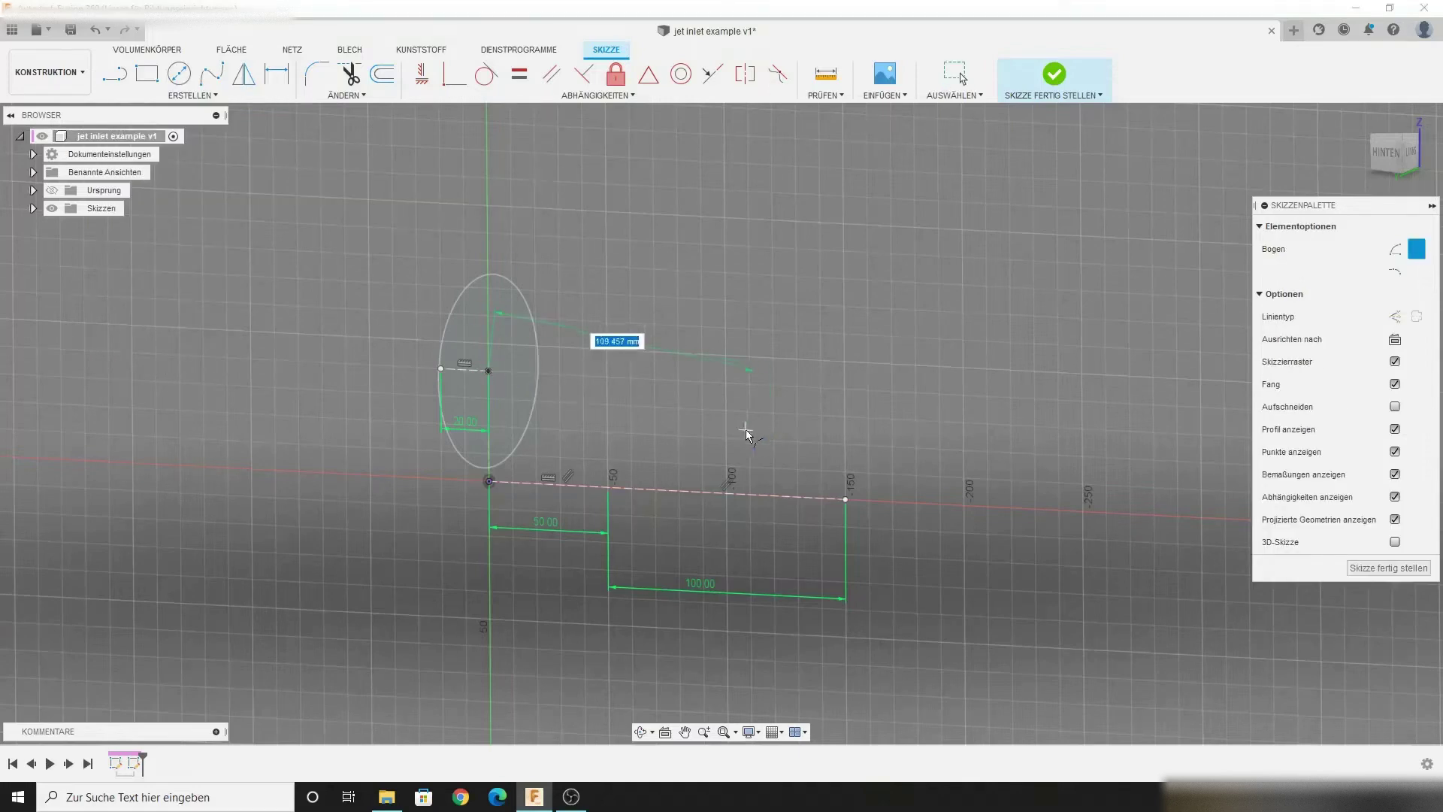
pyautogui.click(745, 430)
pyautogui.click(555, 376)
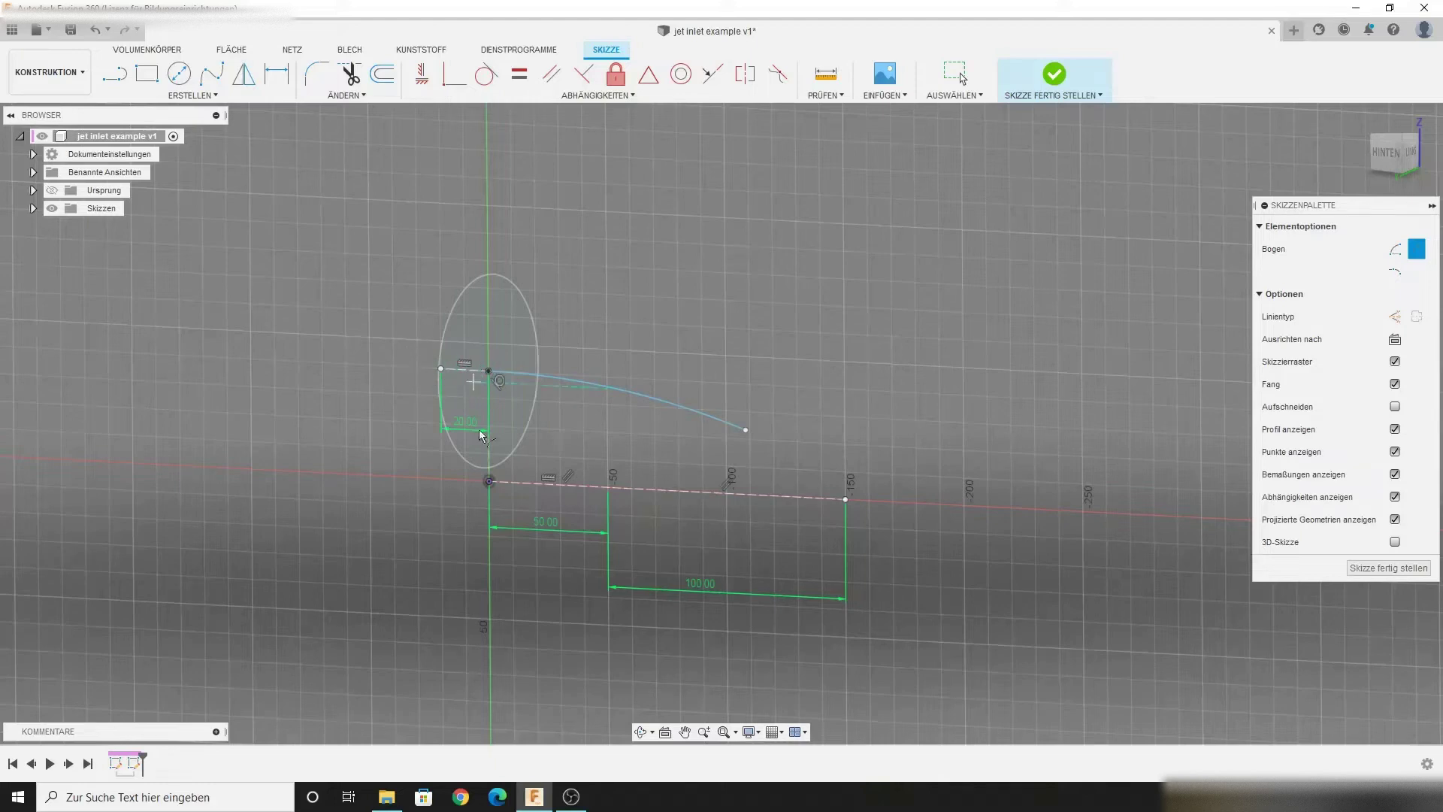
pyautogui.press('Escape')
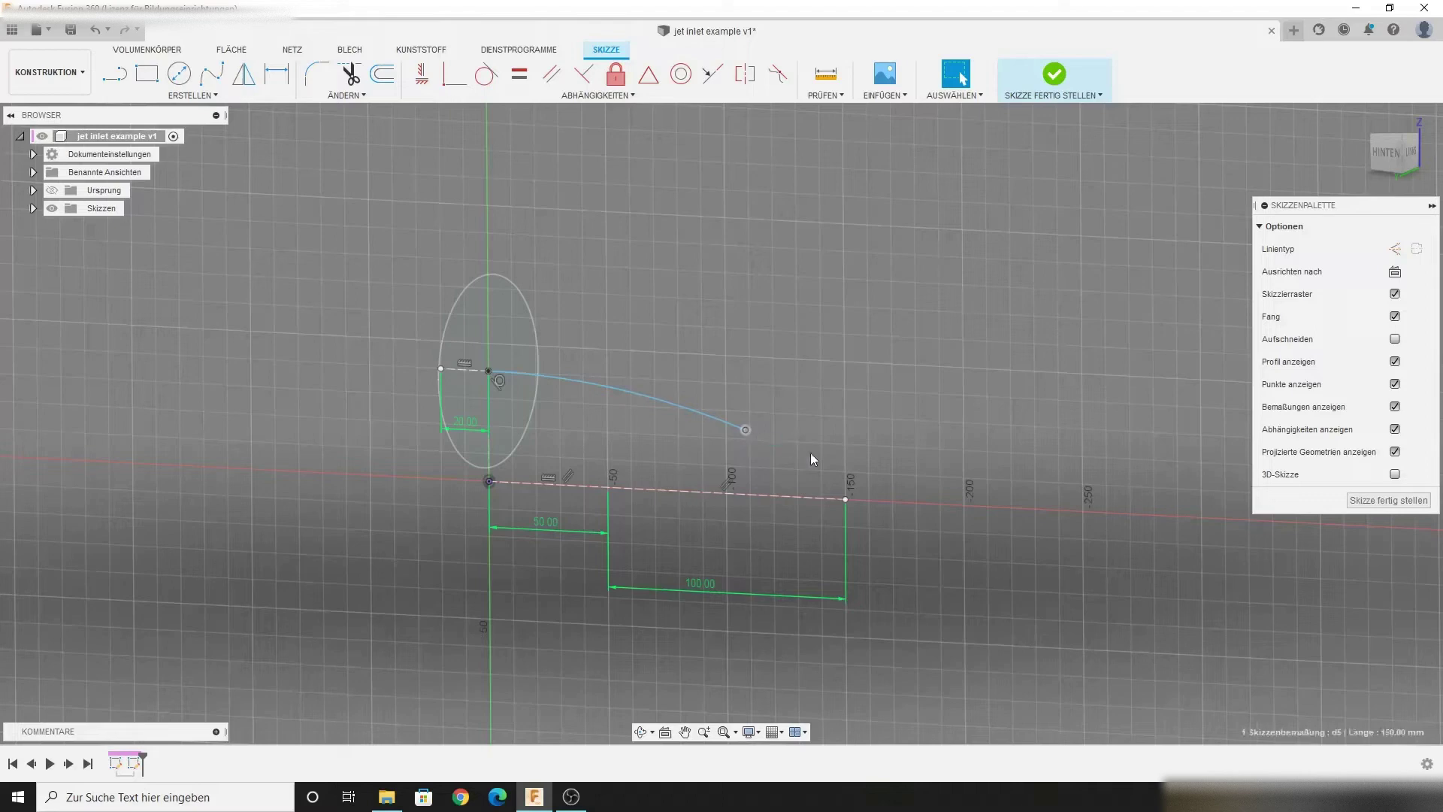
pyautogui.moveTo(749, 431)
pyautogui.mouseDown()
pyautogui.moveTo(845, 501)
pyautogui.moveTo(737, 436)
pyautogui.mouseUp()
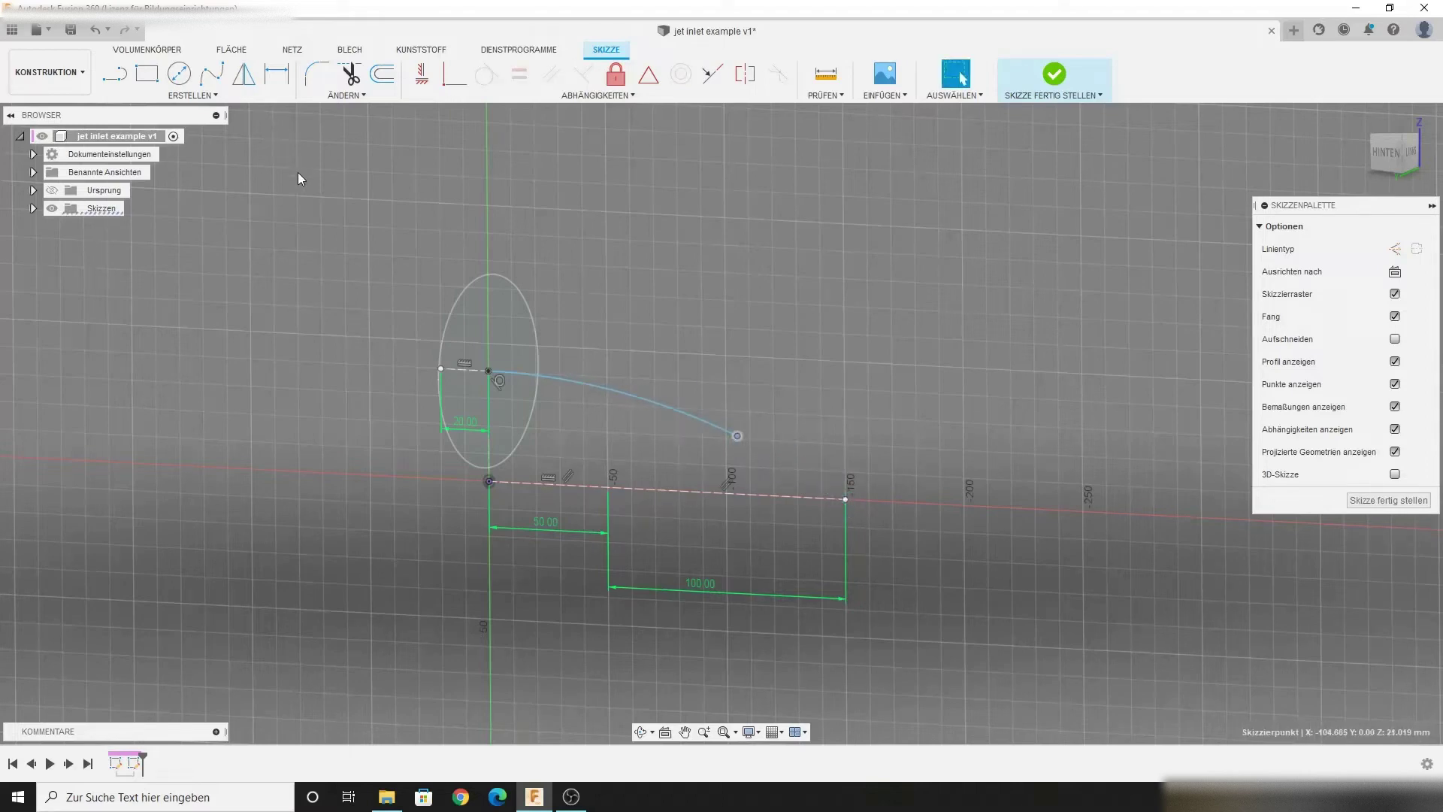
# Add a straight segment from the axis end, made tangent to the curve.
pyautogui.press('l')
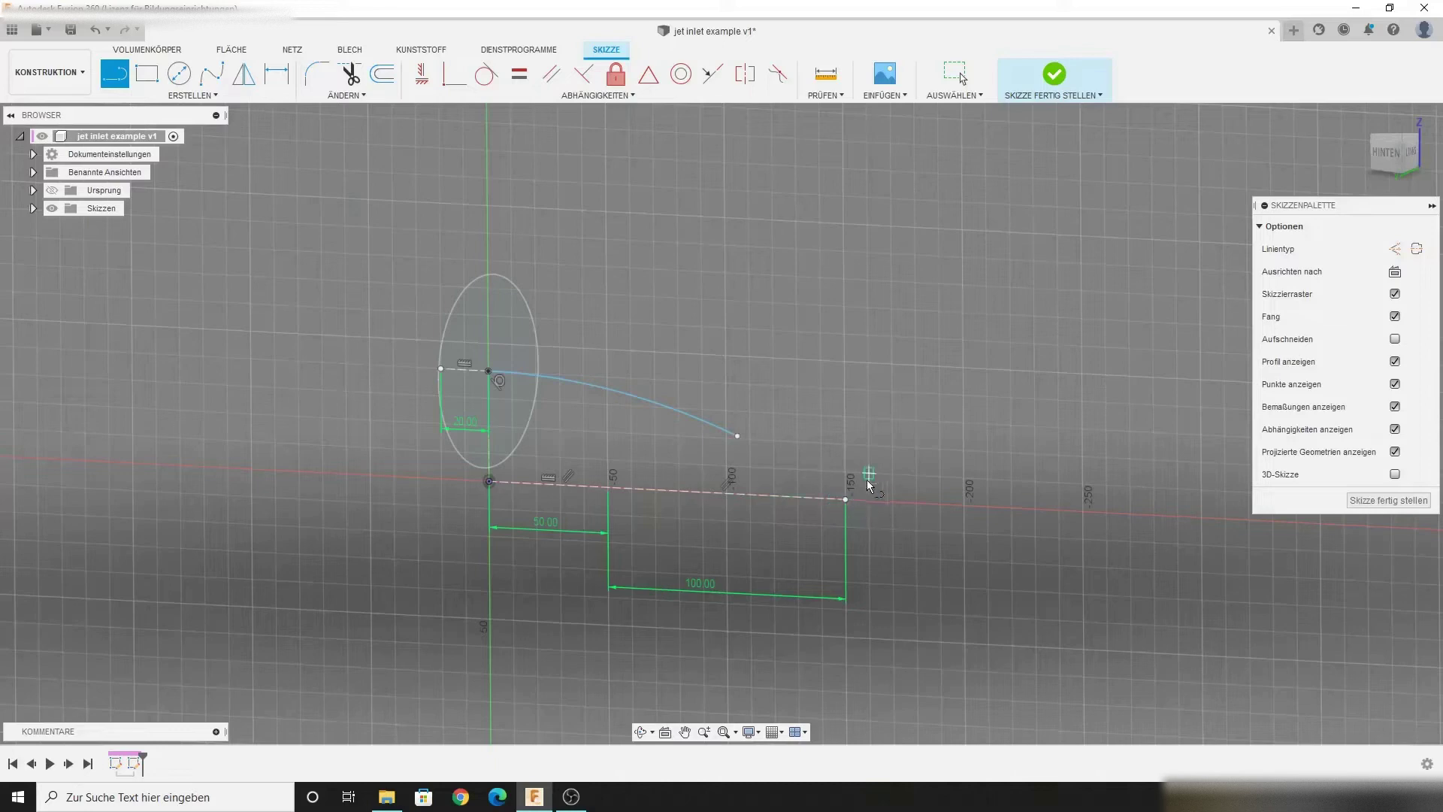
pyautogui.click(847, 500)
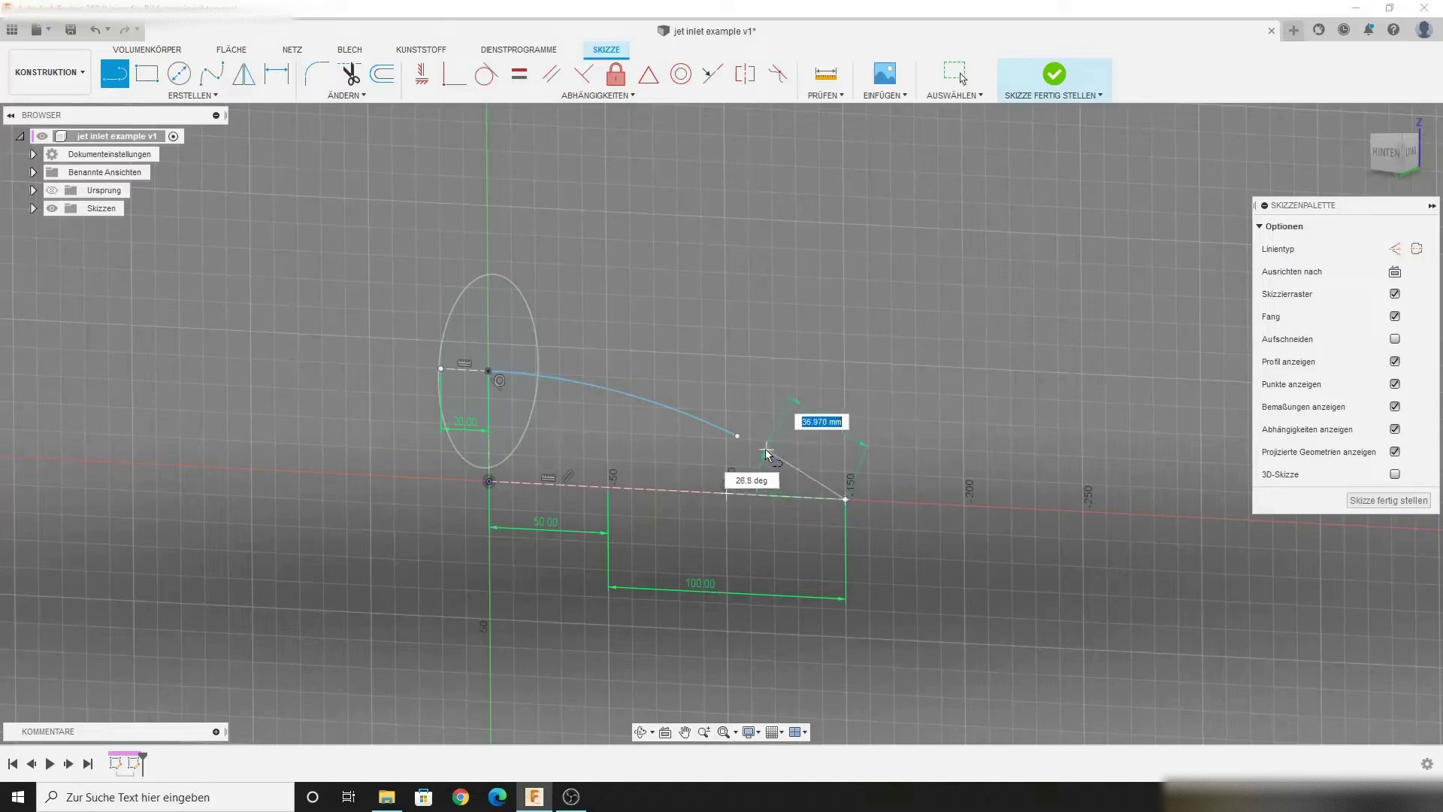
pyautogui.click(765, 449)
pyautogui.press('Escape')
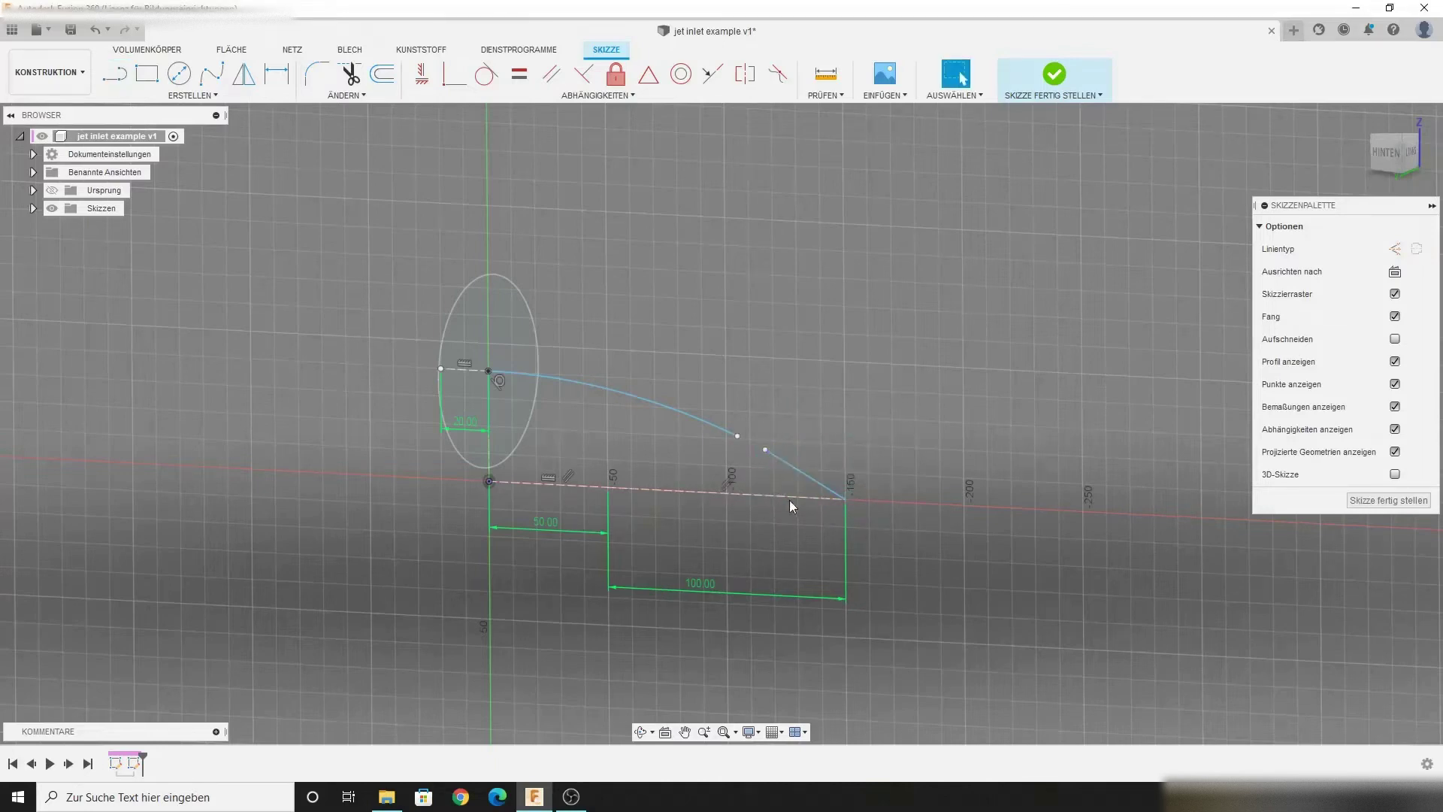
pyautogui.click(719, 433)
pyautogui.click(486, 73)
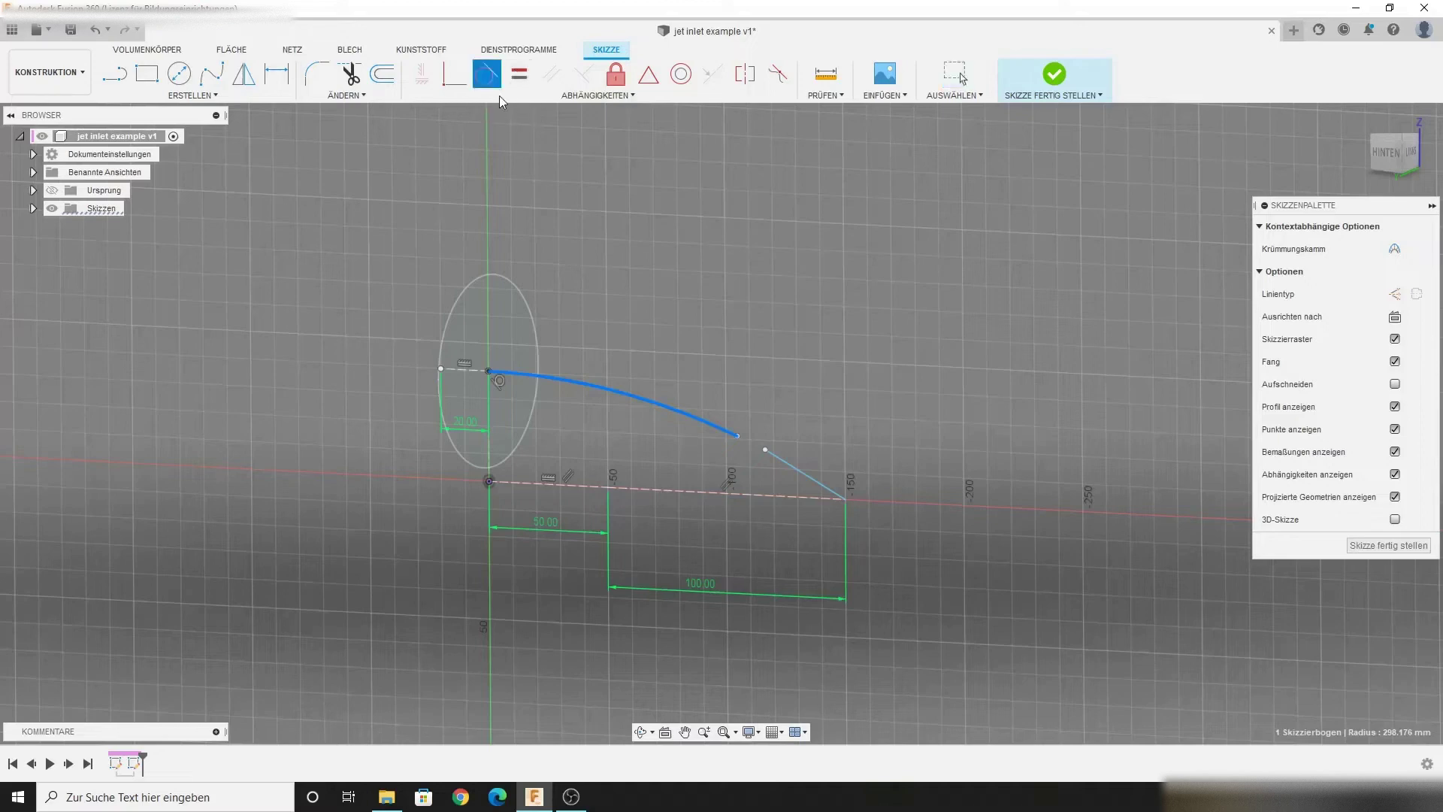
pyautogui.click(818, 477)
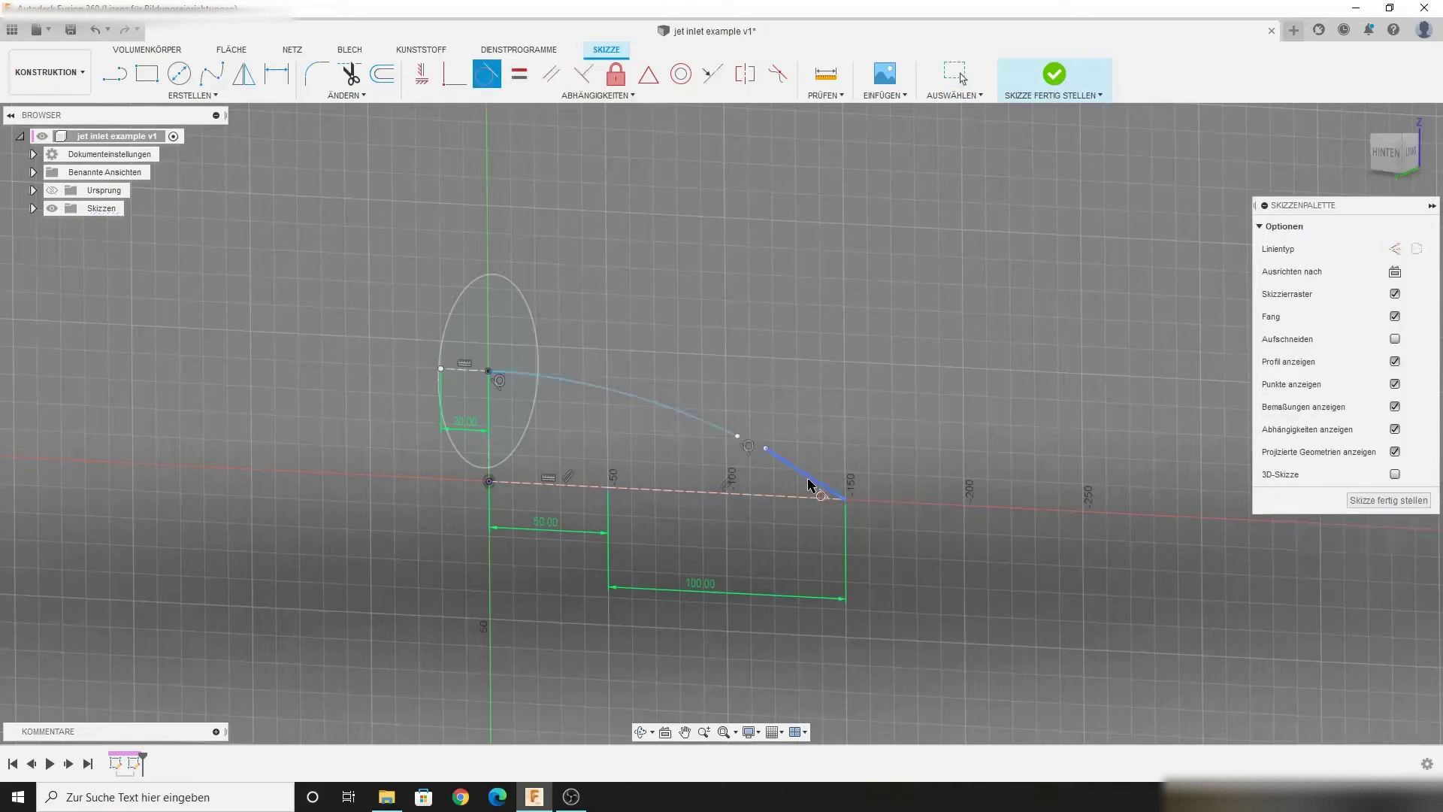
pyautogui.press('Escape')
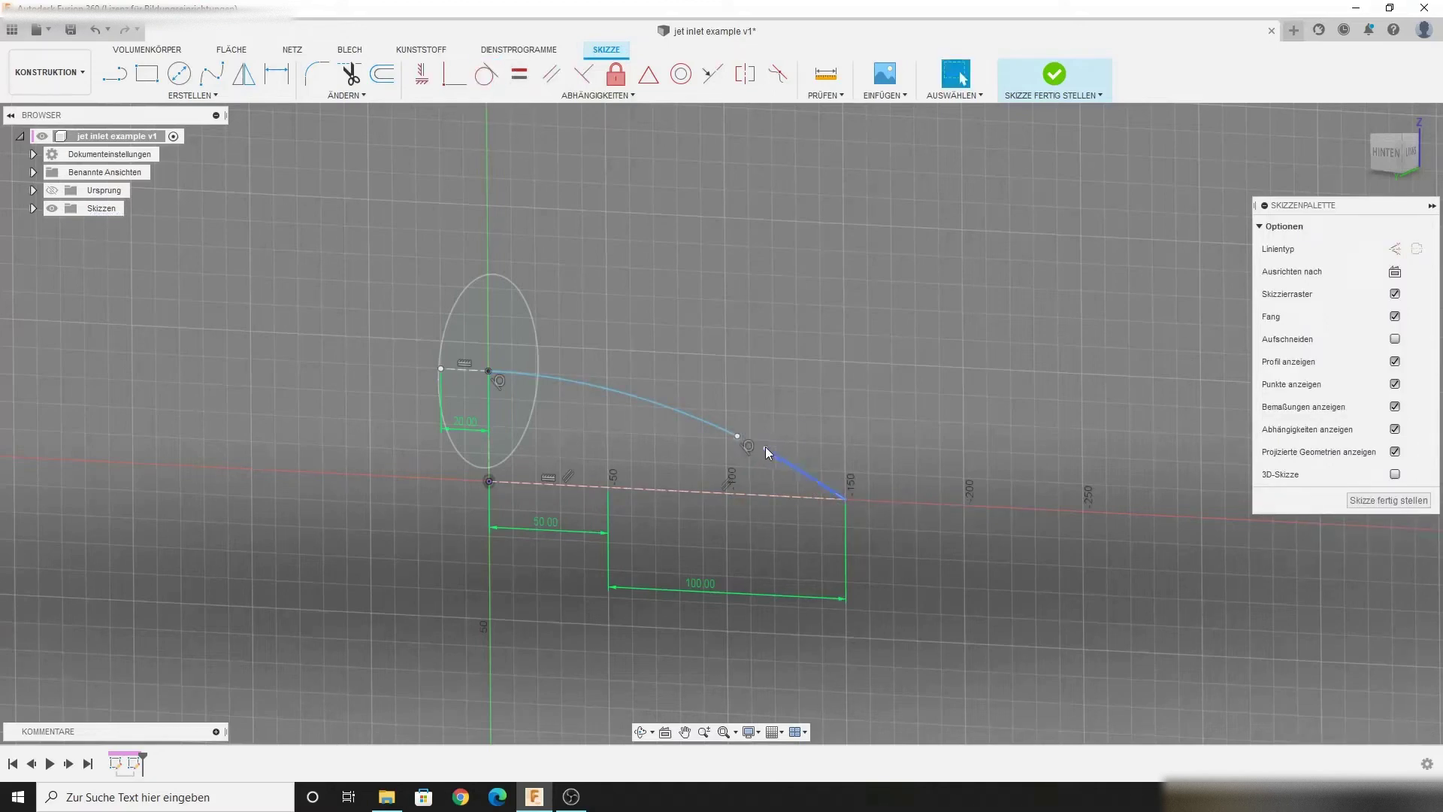
# Try moving the curve-line junction and a coincident constraint, undoing both.
pyautogui.click(741, 435)
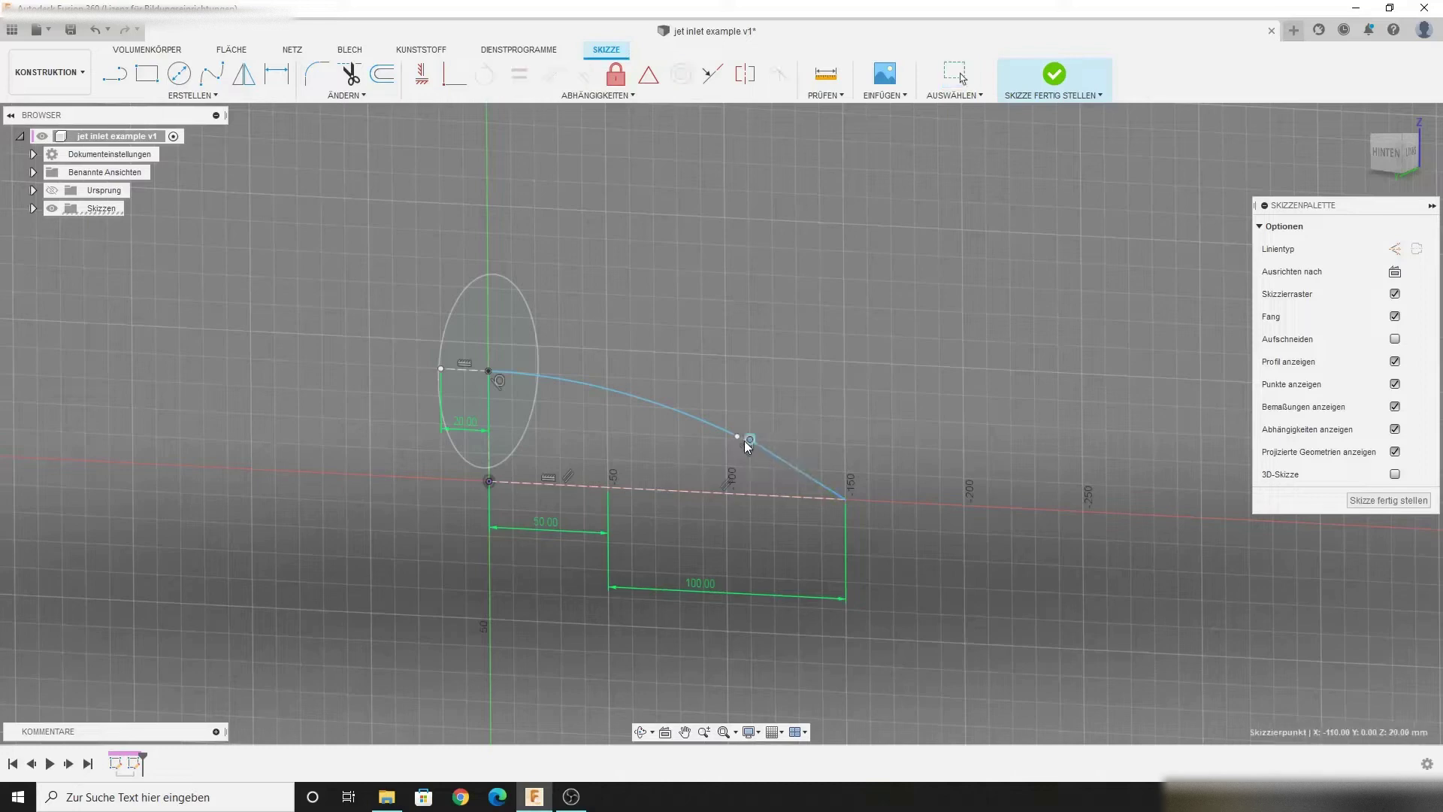
pyautogui.click(756, 446)
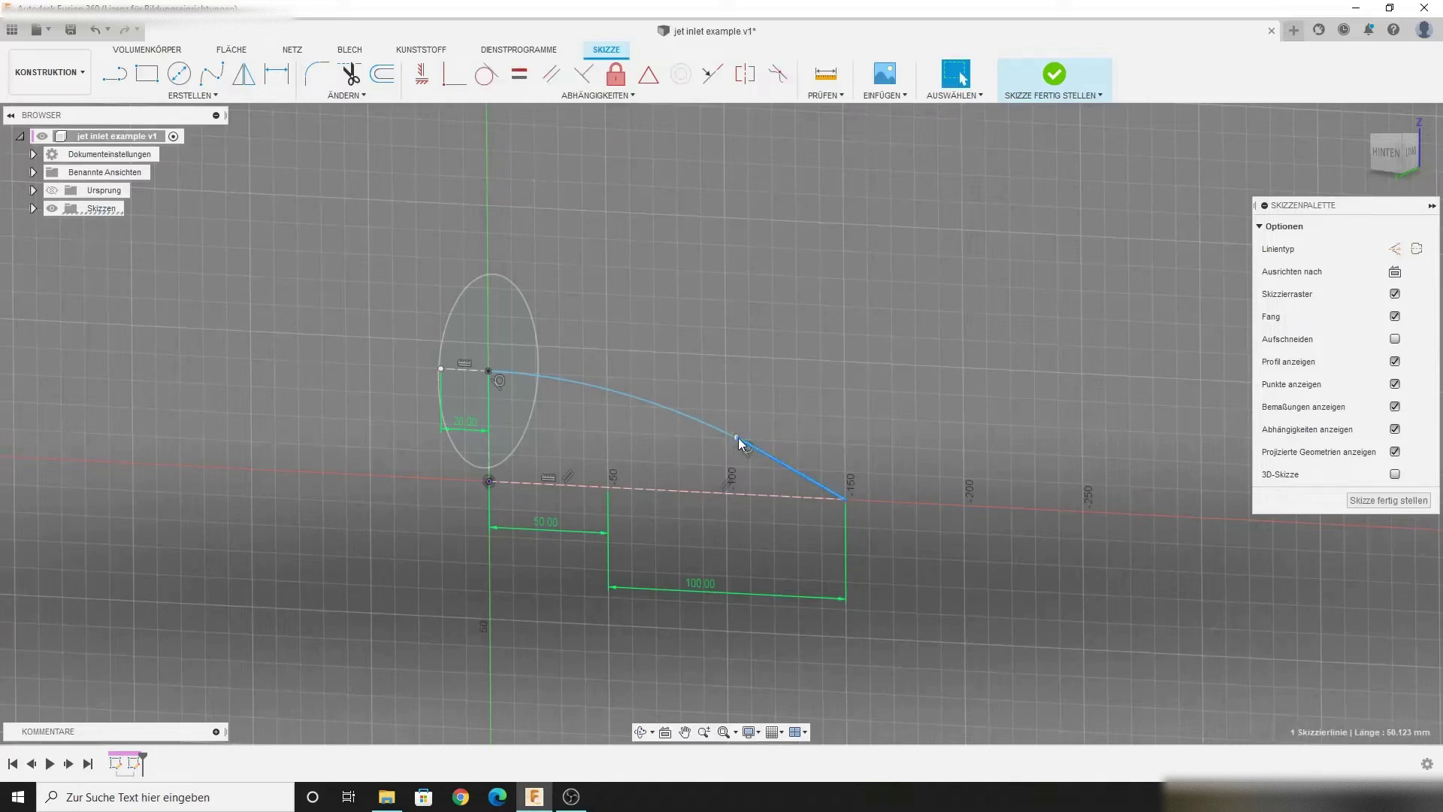
pyautogui.moveTo(740, 439); pyautogui.dragTo(763, 463)
pyautogui.hotkey('ctrl', 'z')
pyautogui.click(454, 79)
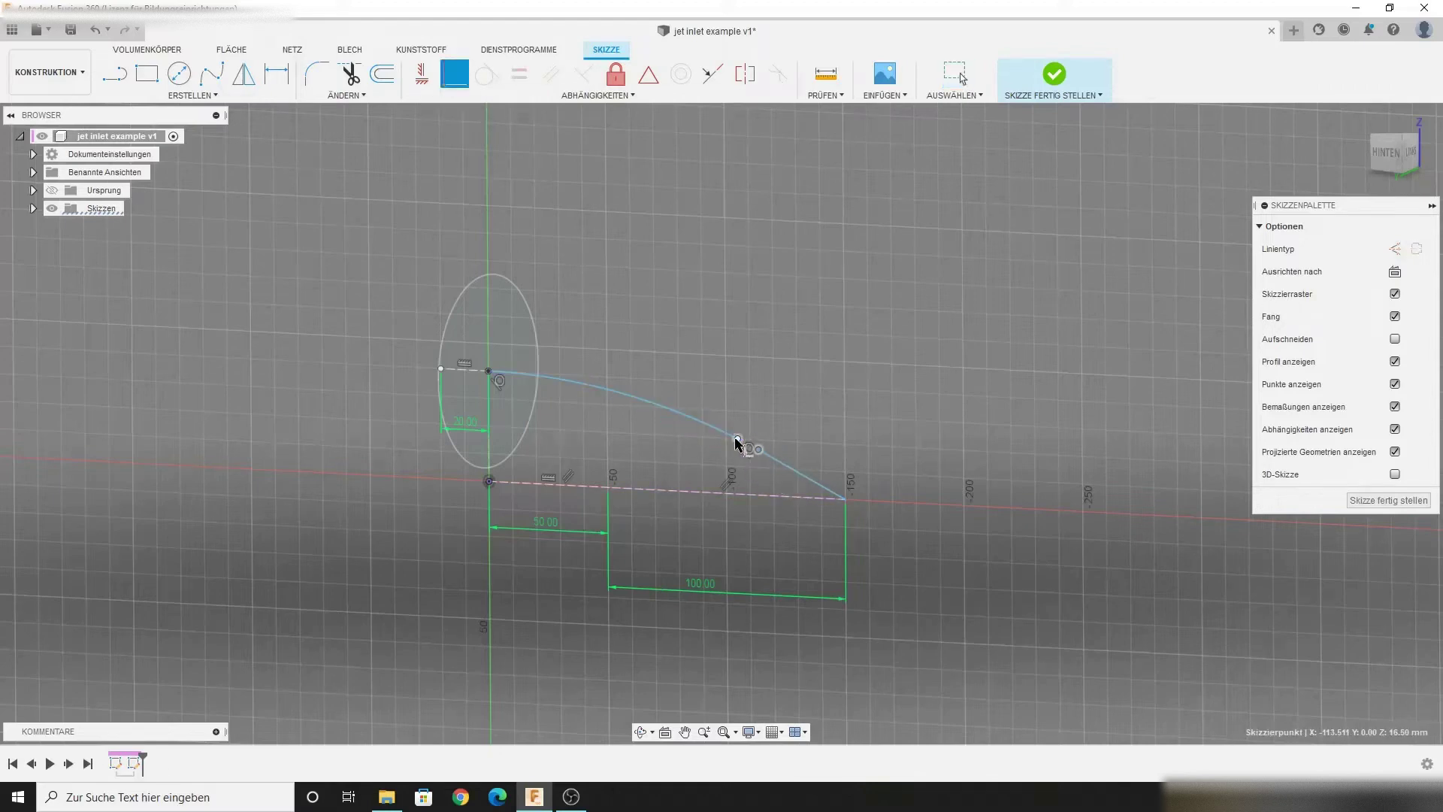
pyautogui.press('Escape')
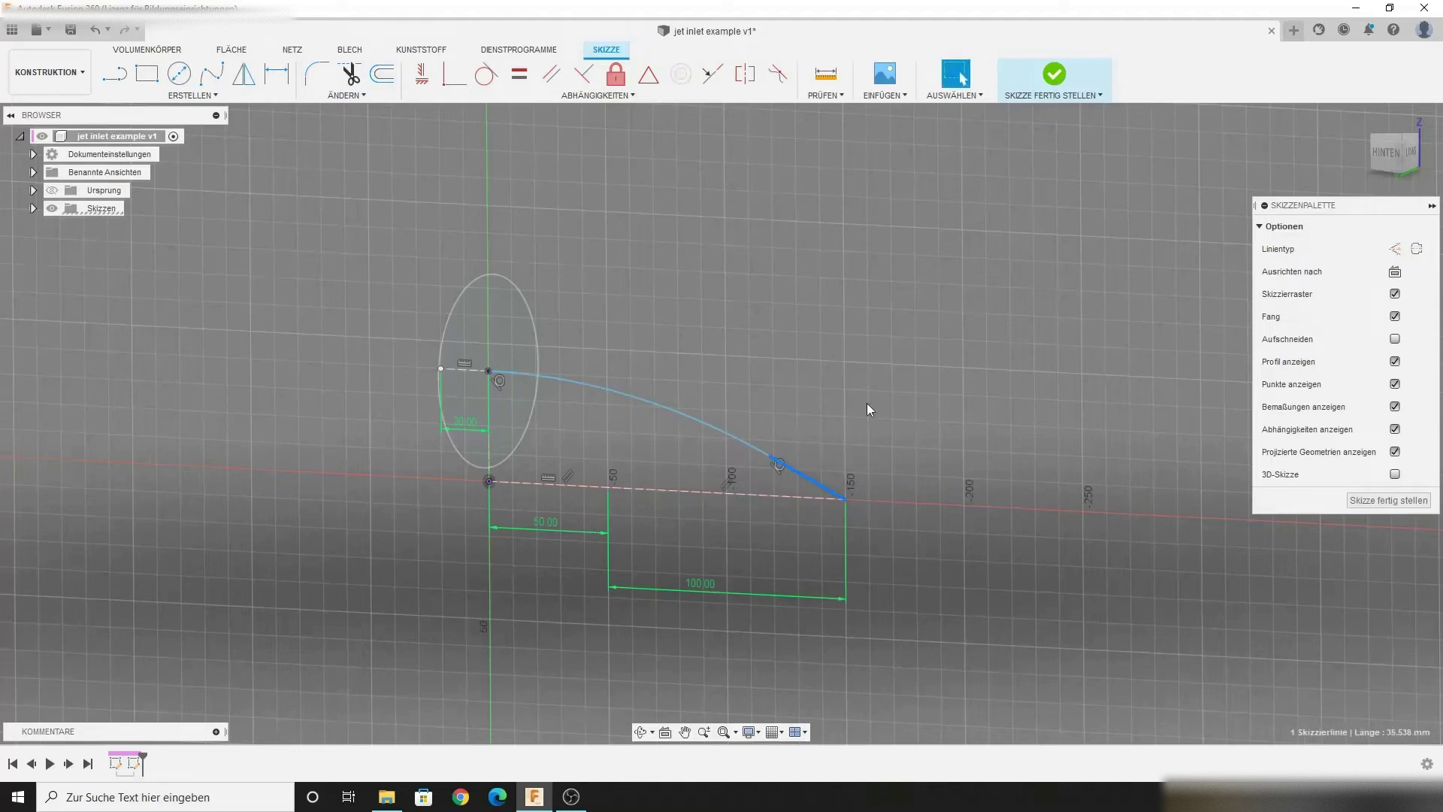
# Dimension the end segment at 24° to the axis and finish the centerline sketch.
pyautogui.press('d')
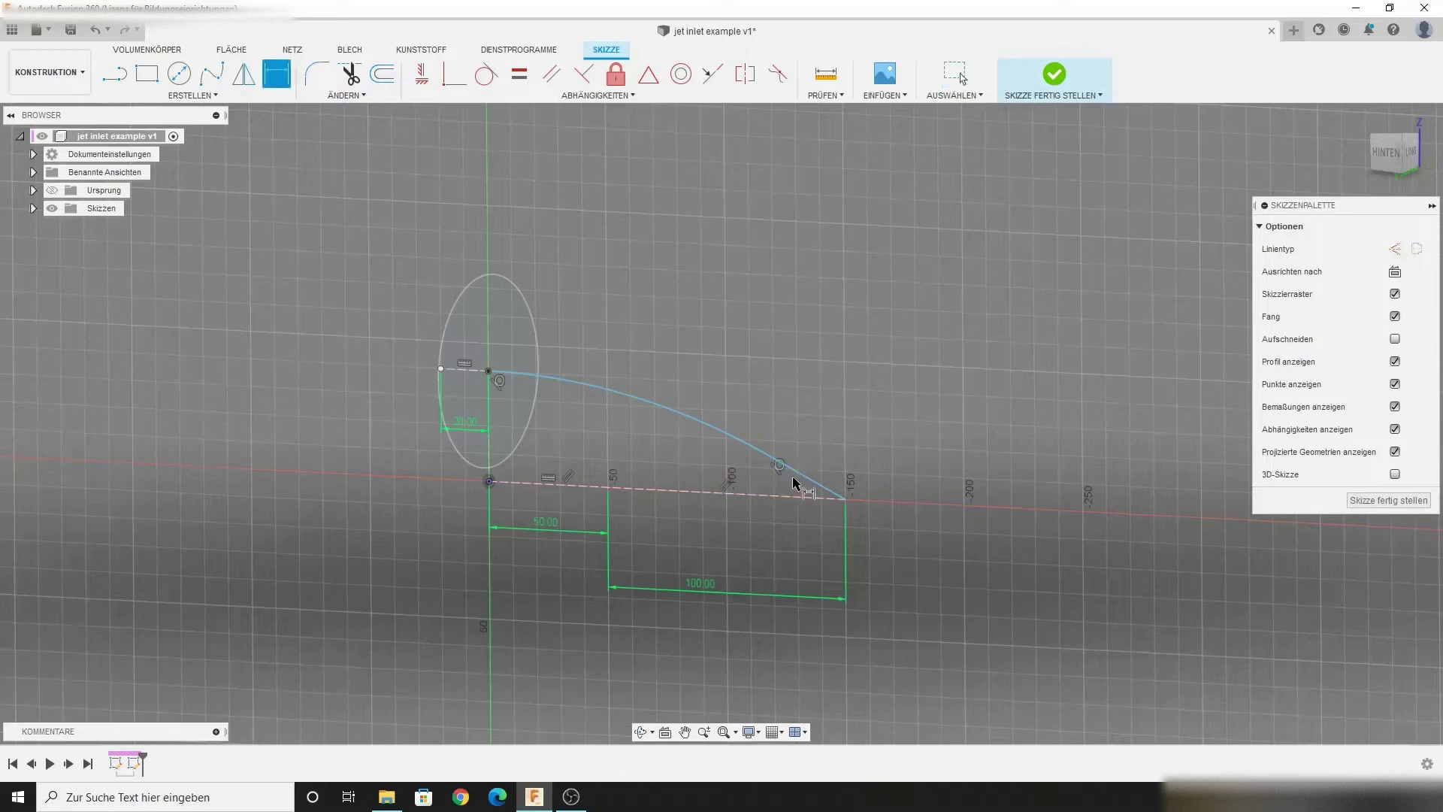
pyautogui.click(804, 477)
pyautogui.click(787, 497)
pyautogui.click(703, 472)
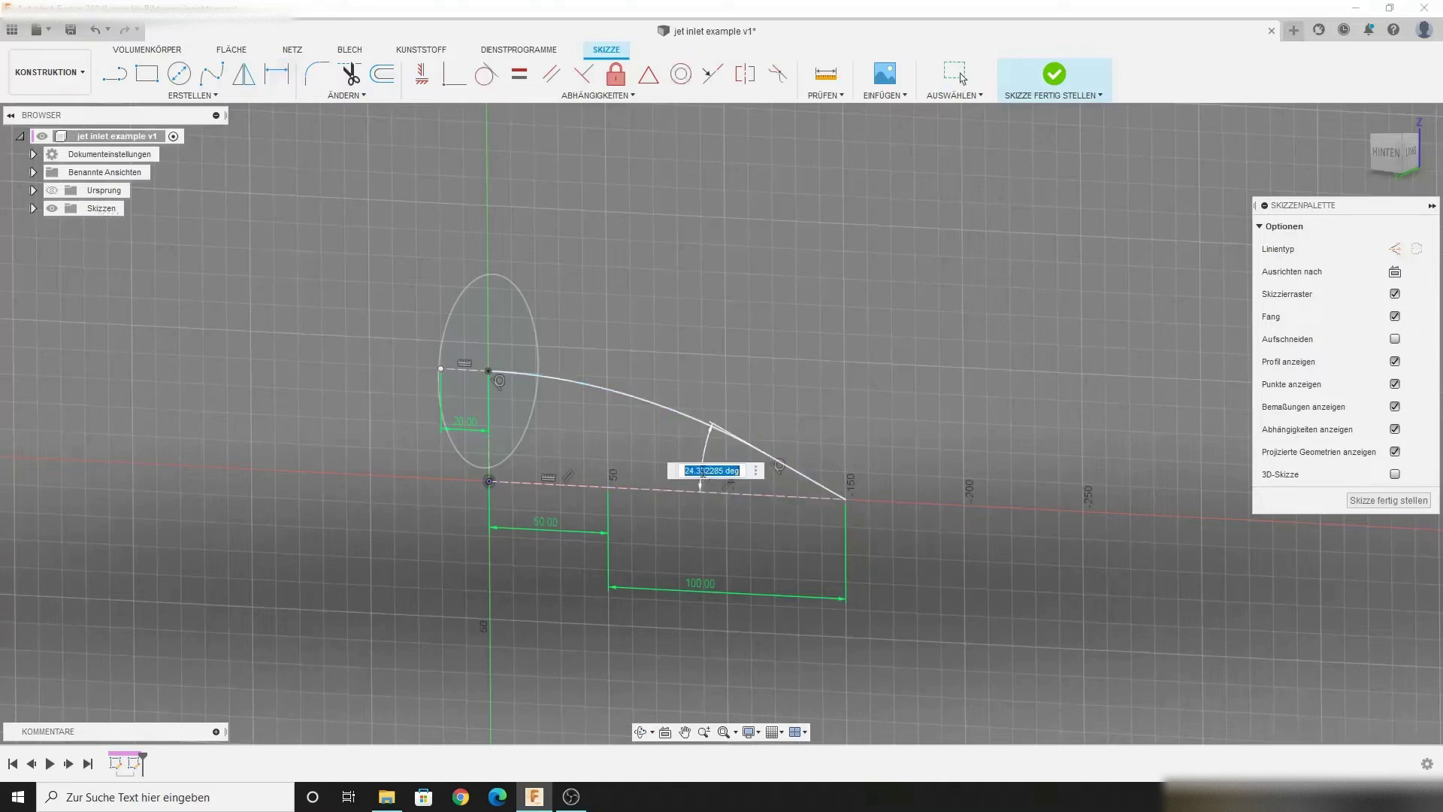
pyautogui.write('24')
pyautogui.press('Return')
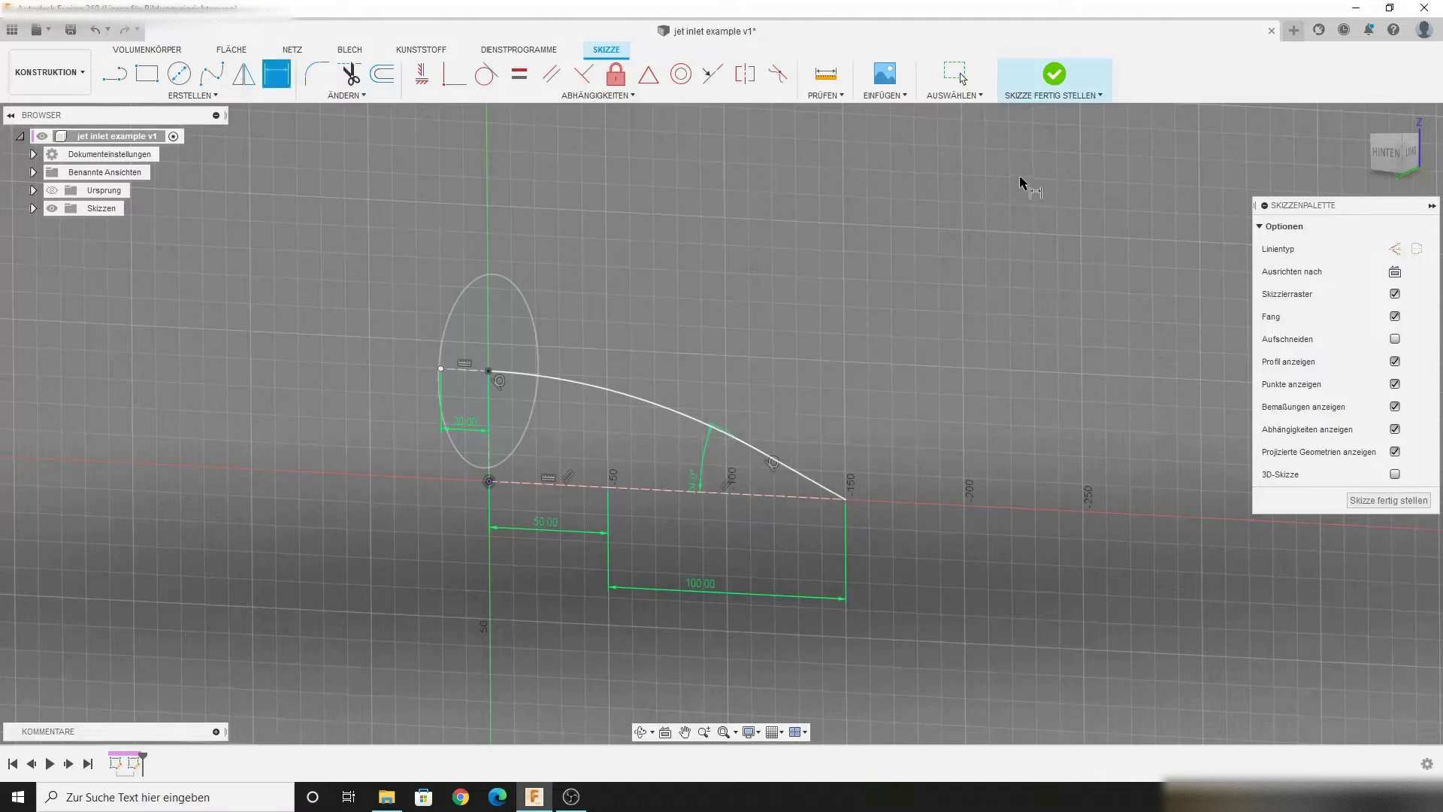
pyautogui.click(1054, 74)
pyautogui.keyDown('shift'); pyautogui.moveTo(805, 349); pyautogui.dragTo(819, 389, button='middle'); pyautogui.keyUp('shift')
# Start a sketch on the horizontal origin plane with a 50 mm construction line from the origin.
pyautogui.click(114, 73)
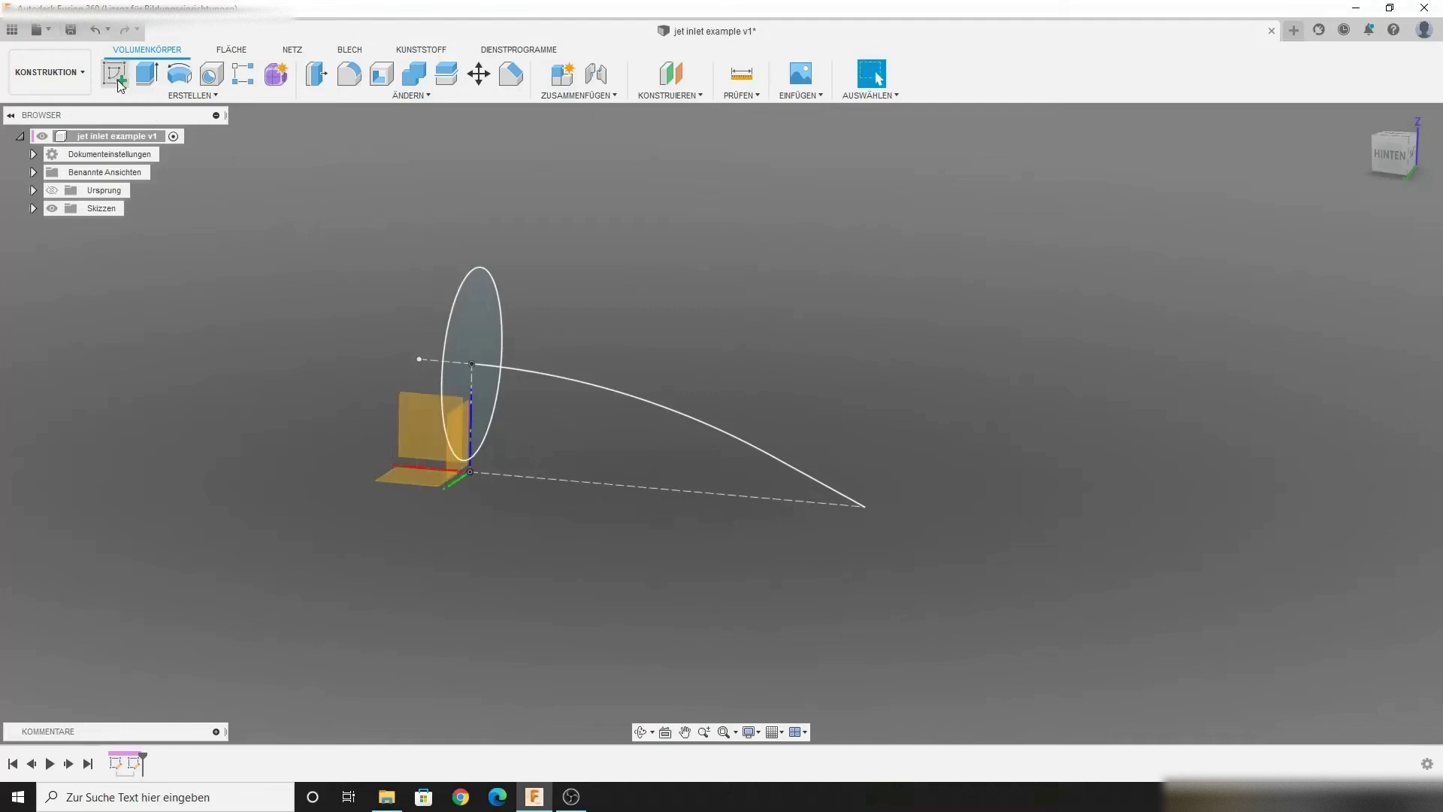
pyautogui.keyDown('shift'); pyautogui.moveTo(754, 324); pyautogui.dragTo(757, 339, button='middle'); pyautogui.keyUp('shift')
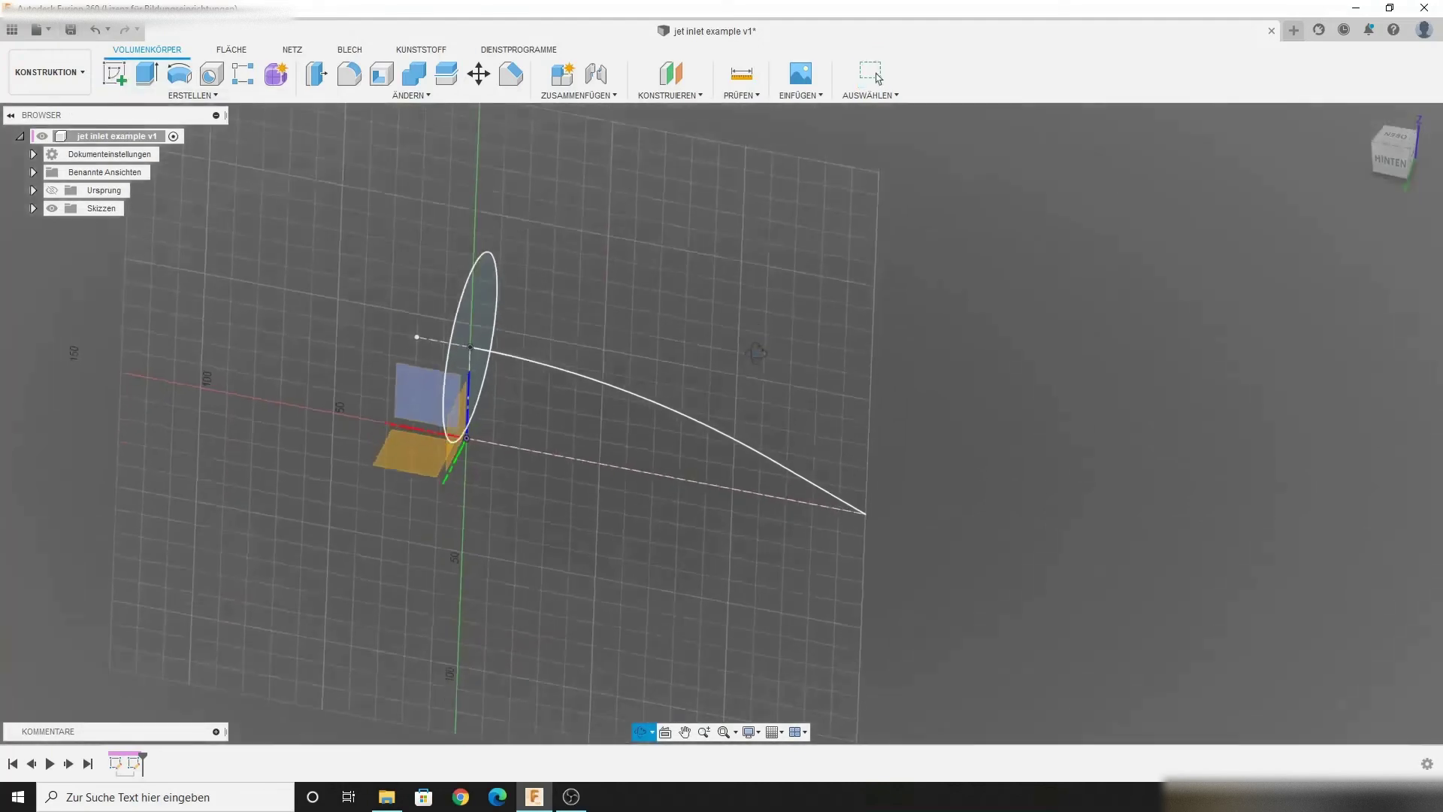
pyautogui.click(406, 469)
pyautogui.moveTo(815, 460)
pyautogui.keyDown('shift'); pyautogui.mouseDown(button='middle')
pyautogui.moveTo(813, 347)
pyautogui.moveTo(643, 460)
pyautogui.moveTo(649, 570)
pyautogui.mouseUp(button='middle'); pyautogui.keyUp('shift')
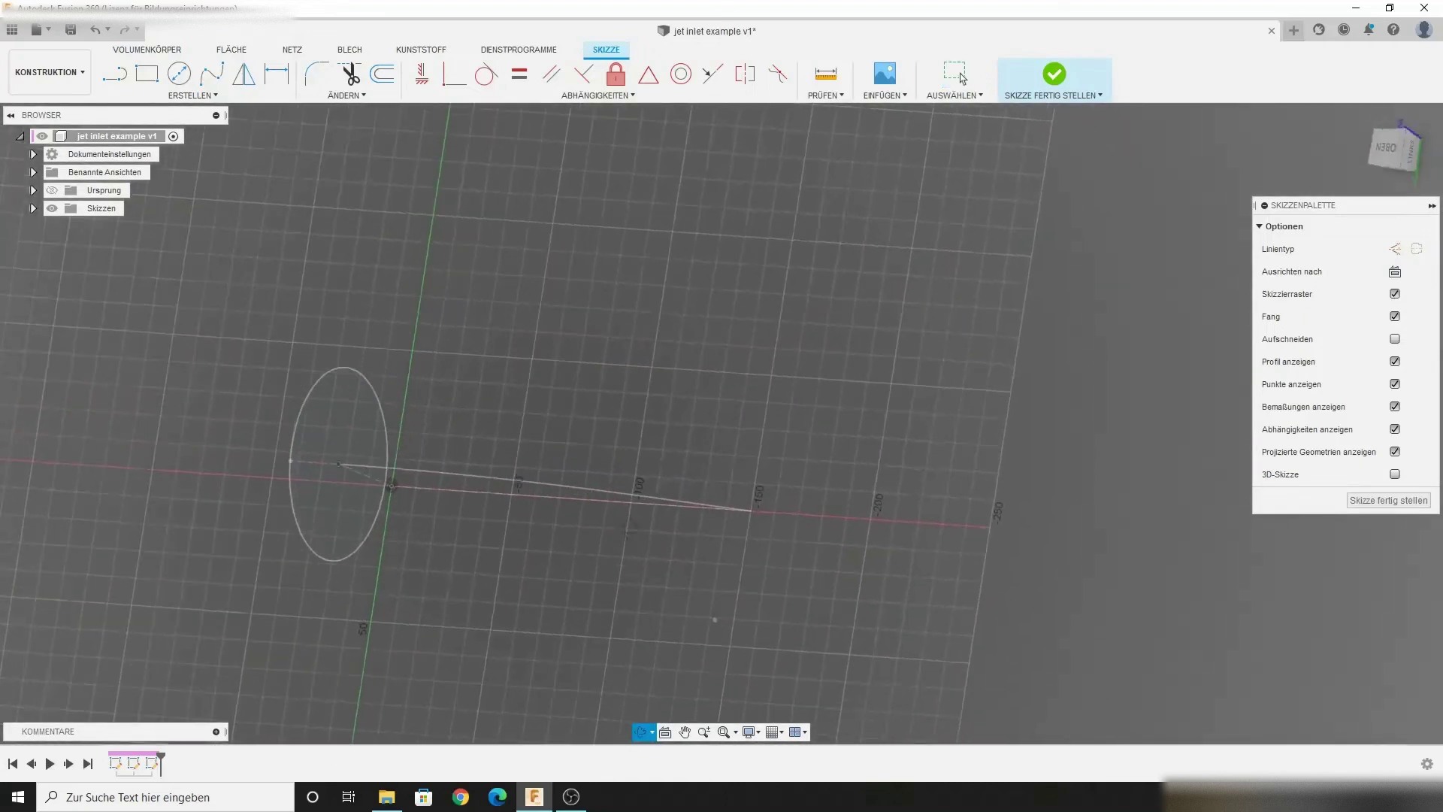
pyautogui.press('l')
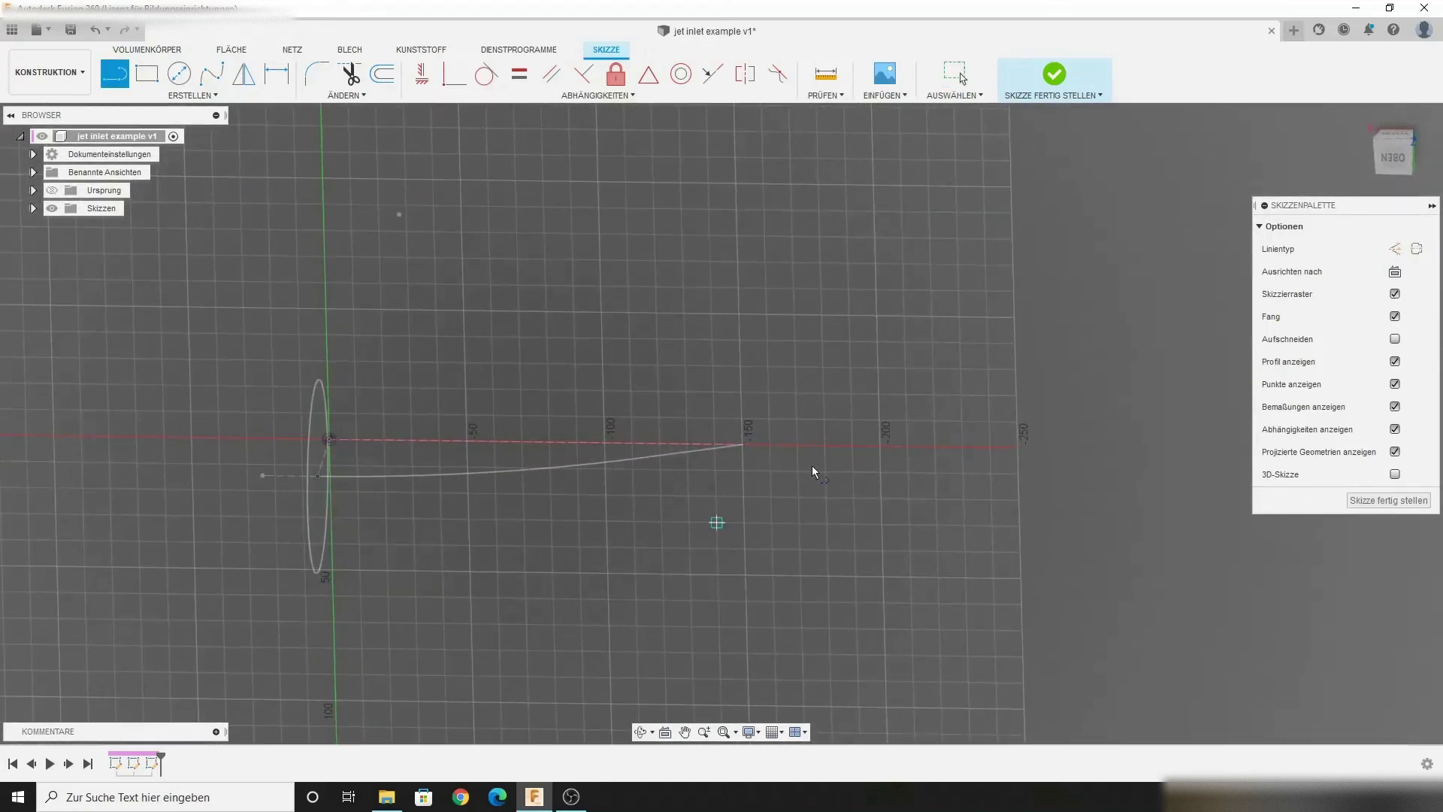
pyautogui.click(1394, 250)
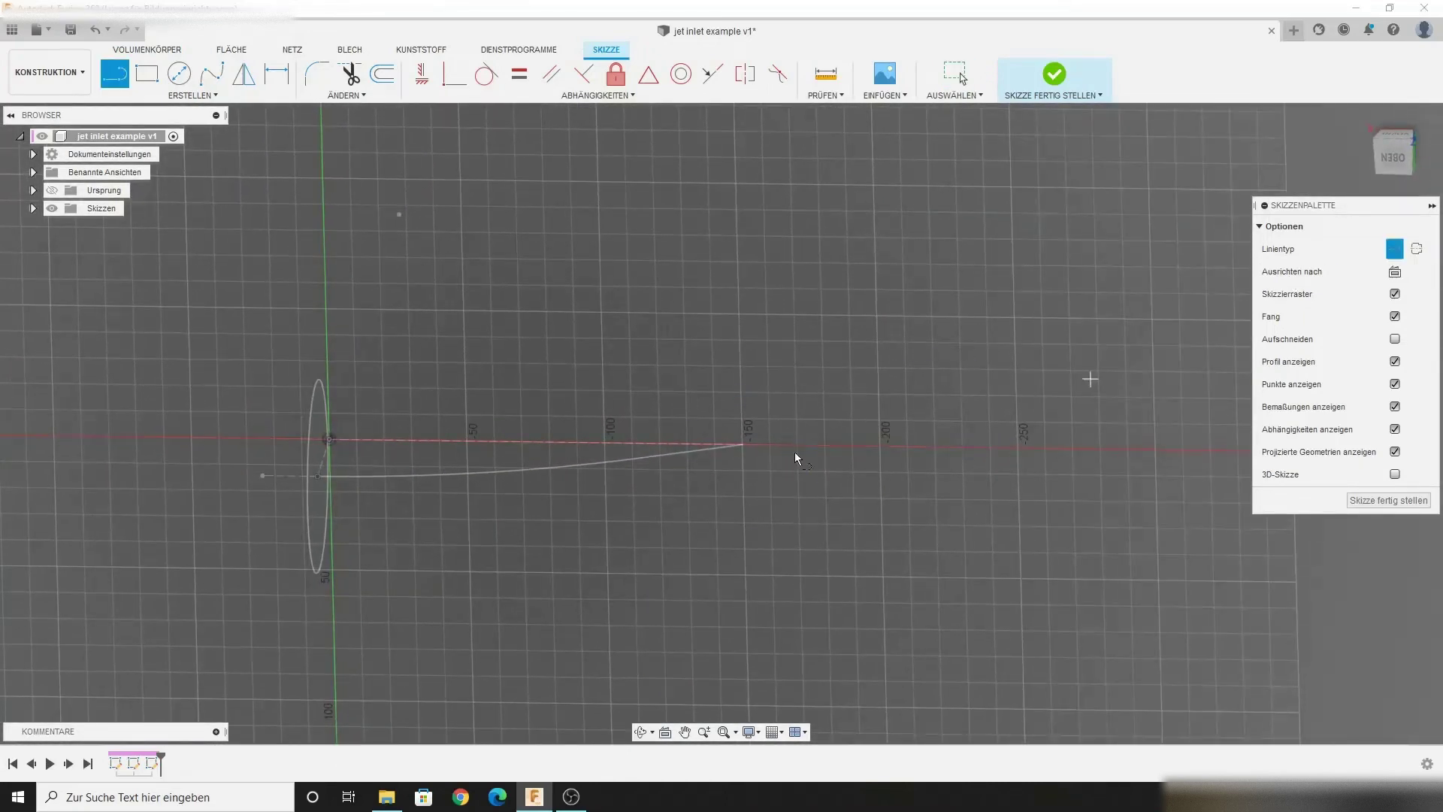
pyautogui.click(333, 443)
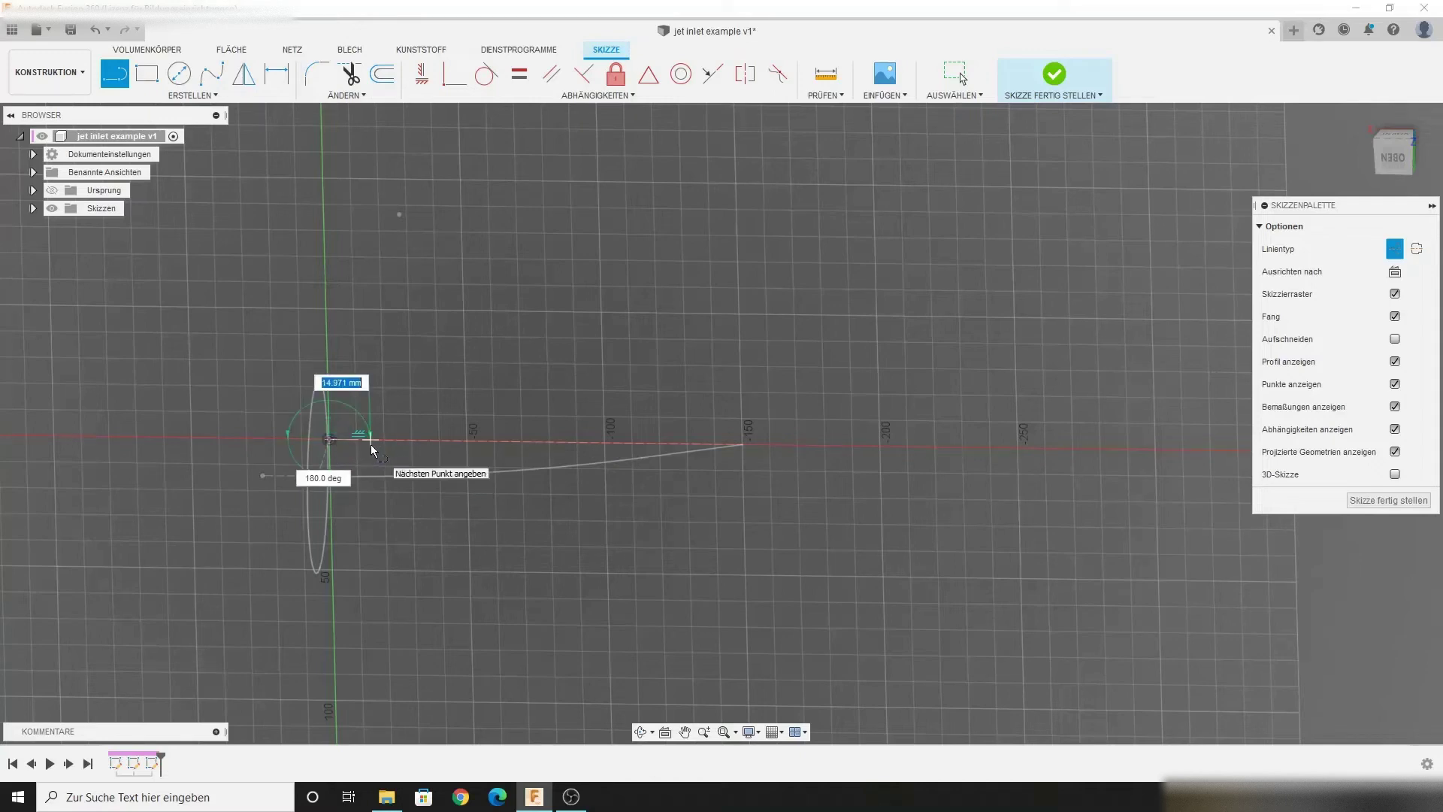
pyautogui.write('50')
pyautogui.press('Tab')
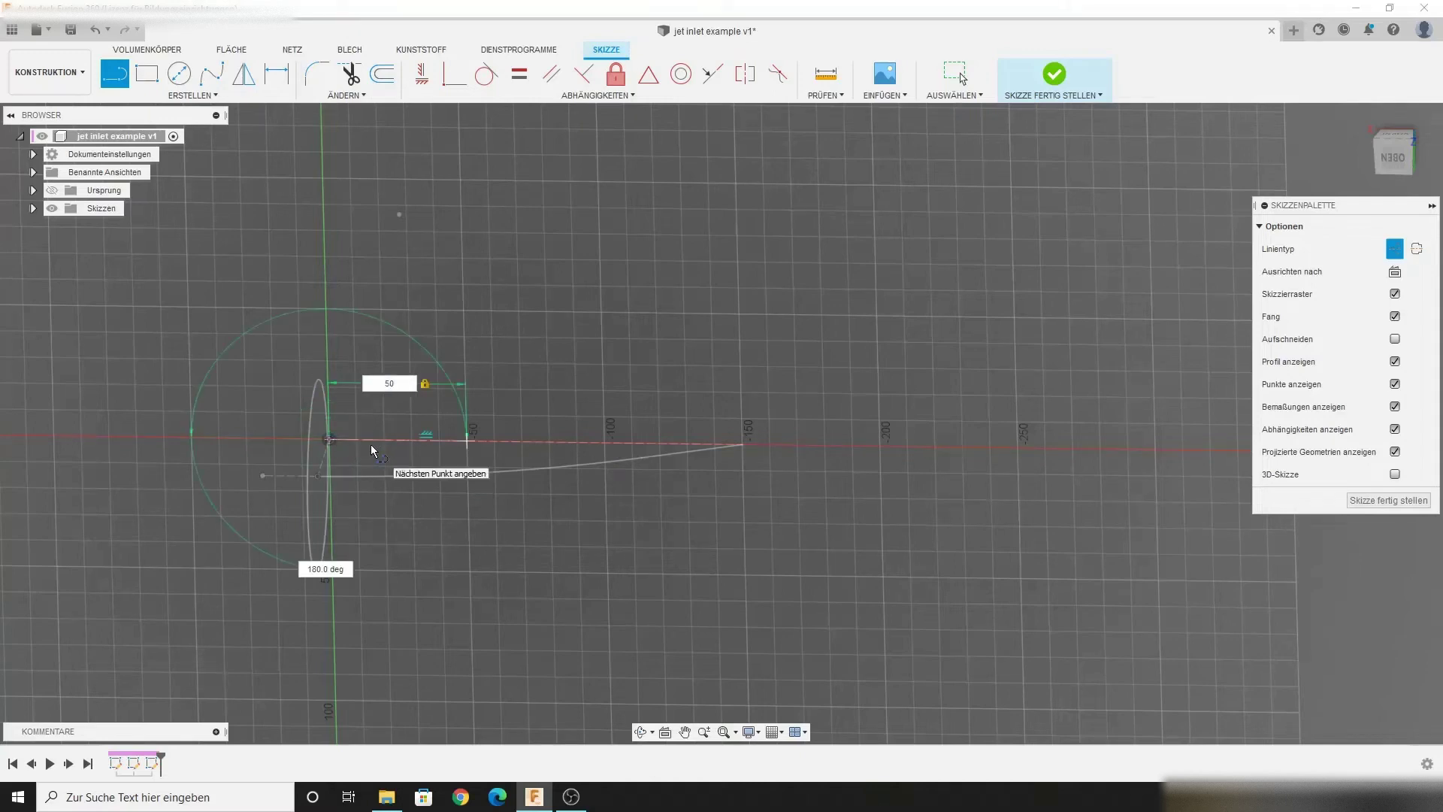
pyautogui.press('Return')
pyautogui.press('Escape')
# Draw a 35 mm vertical line from the construction line's end and move its dimension aside.
pyautogui.press('l')
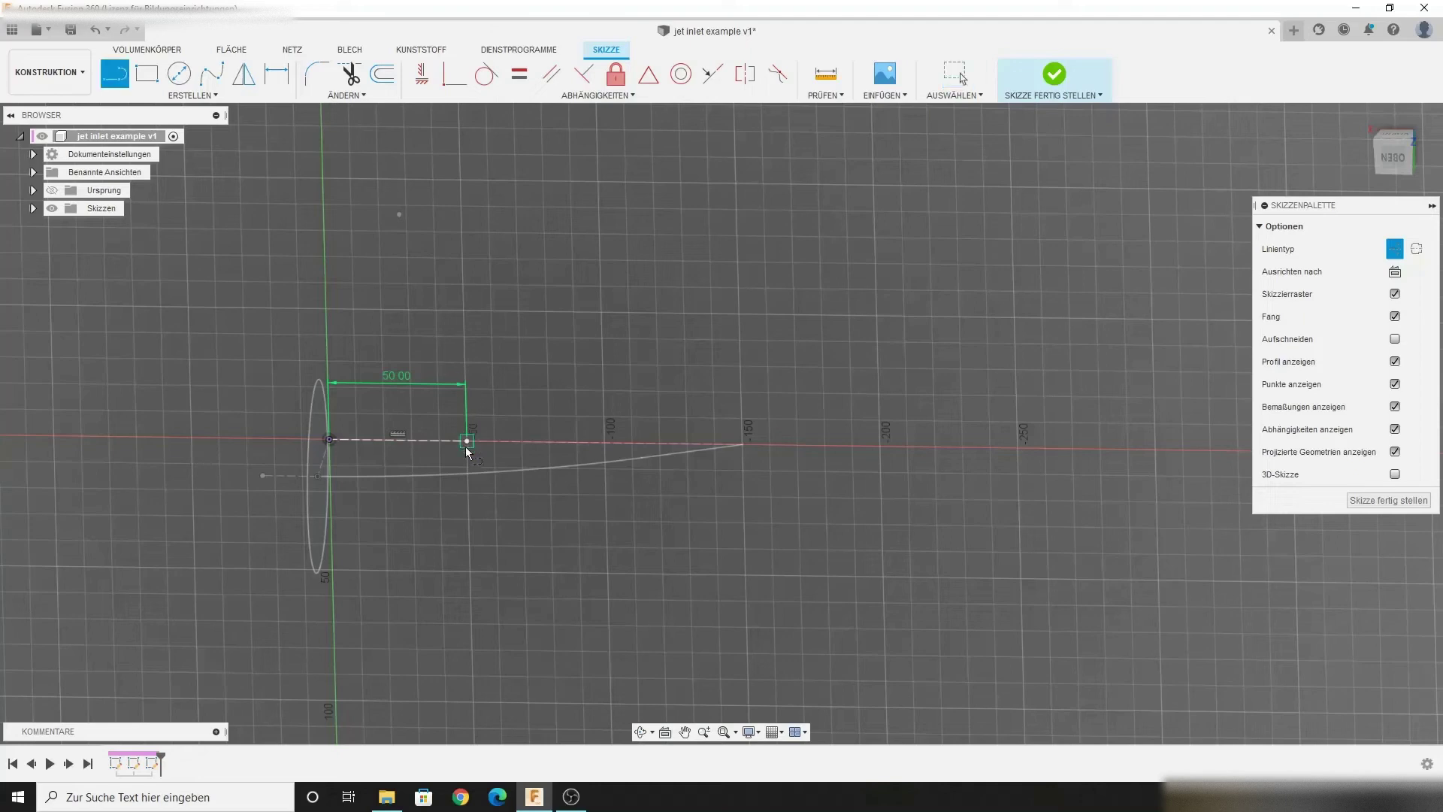
pyautogui.click(466, 442)
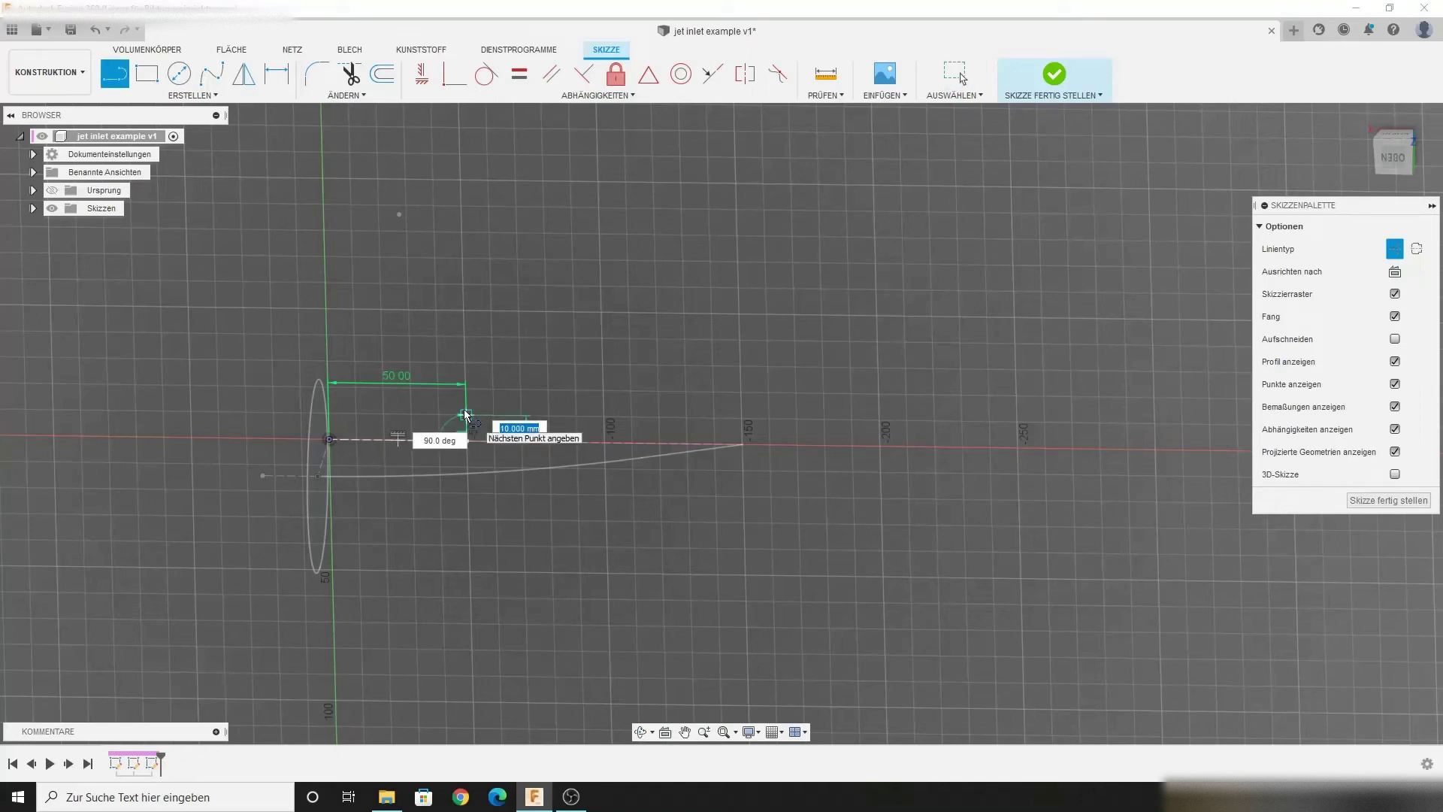
pyautogui.write('35')
pyautogui.press('Tab')
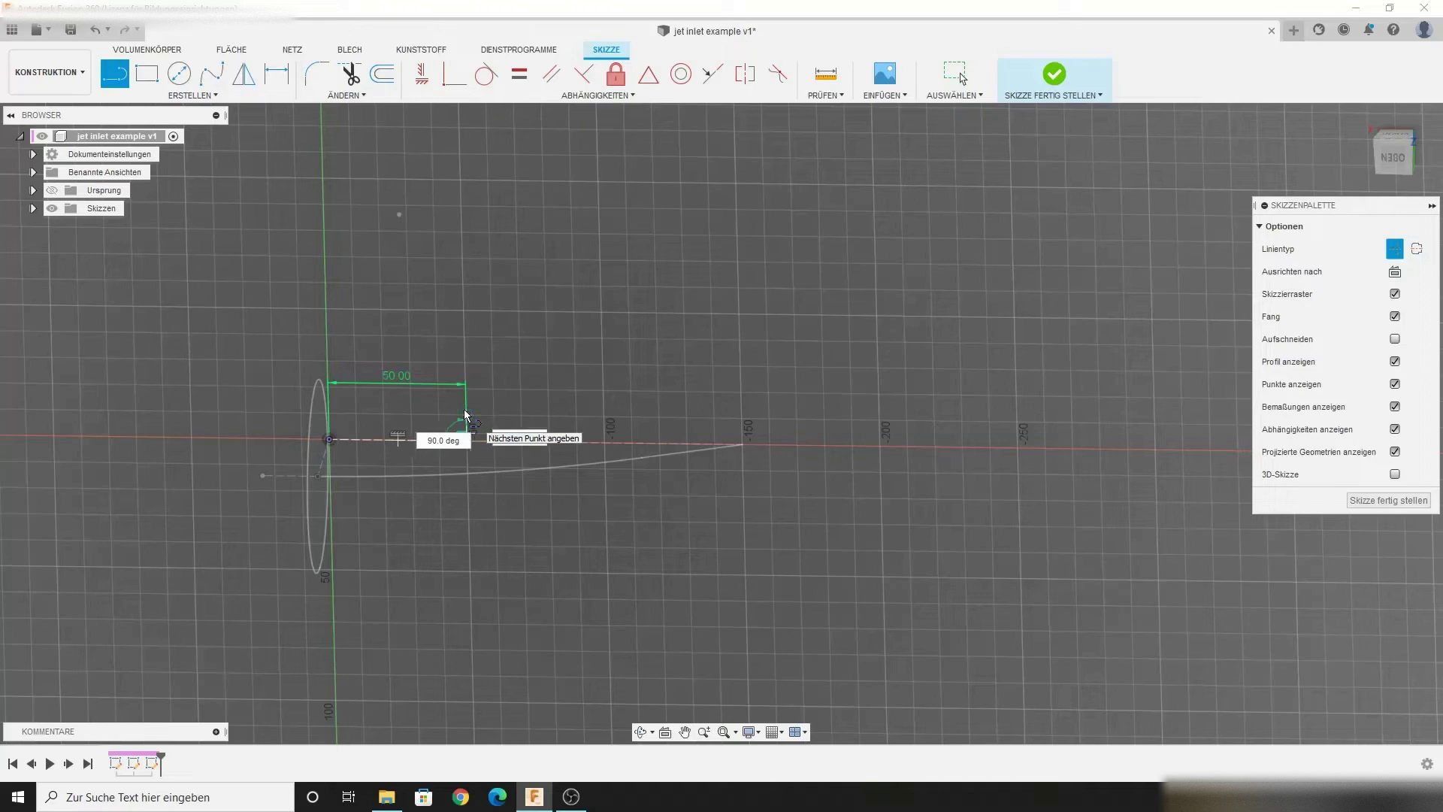
pyautogui.press('Return')
pyautogui.press('Escape')
pyautogui.moveTo(523, 409); pyautogui.dragTo(367, 391)
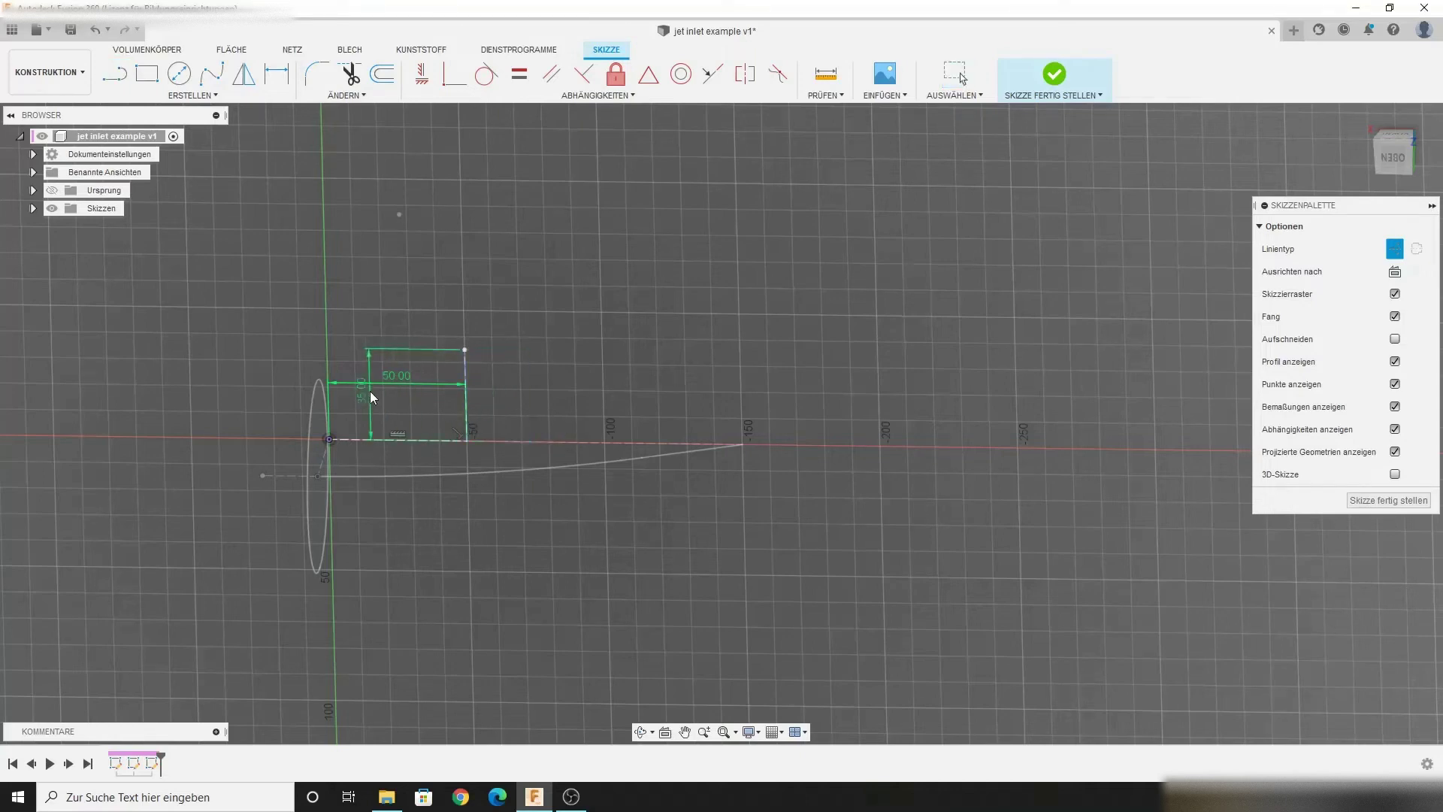
pyautogui.press('r')
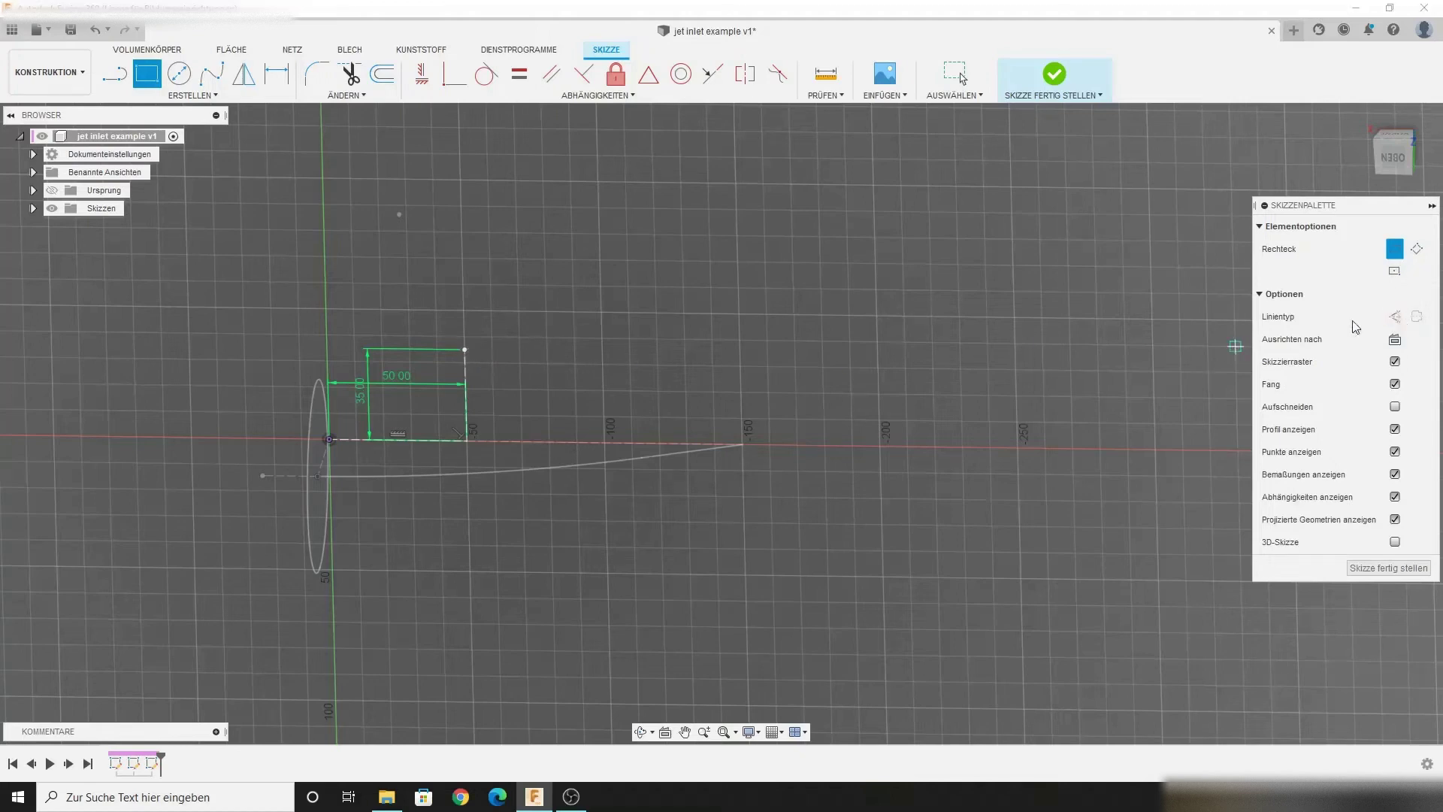
# Draw a 140 × 70 mm rectangle anchored at the small rectangle's corner.
pyautogui.click(466, 349)
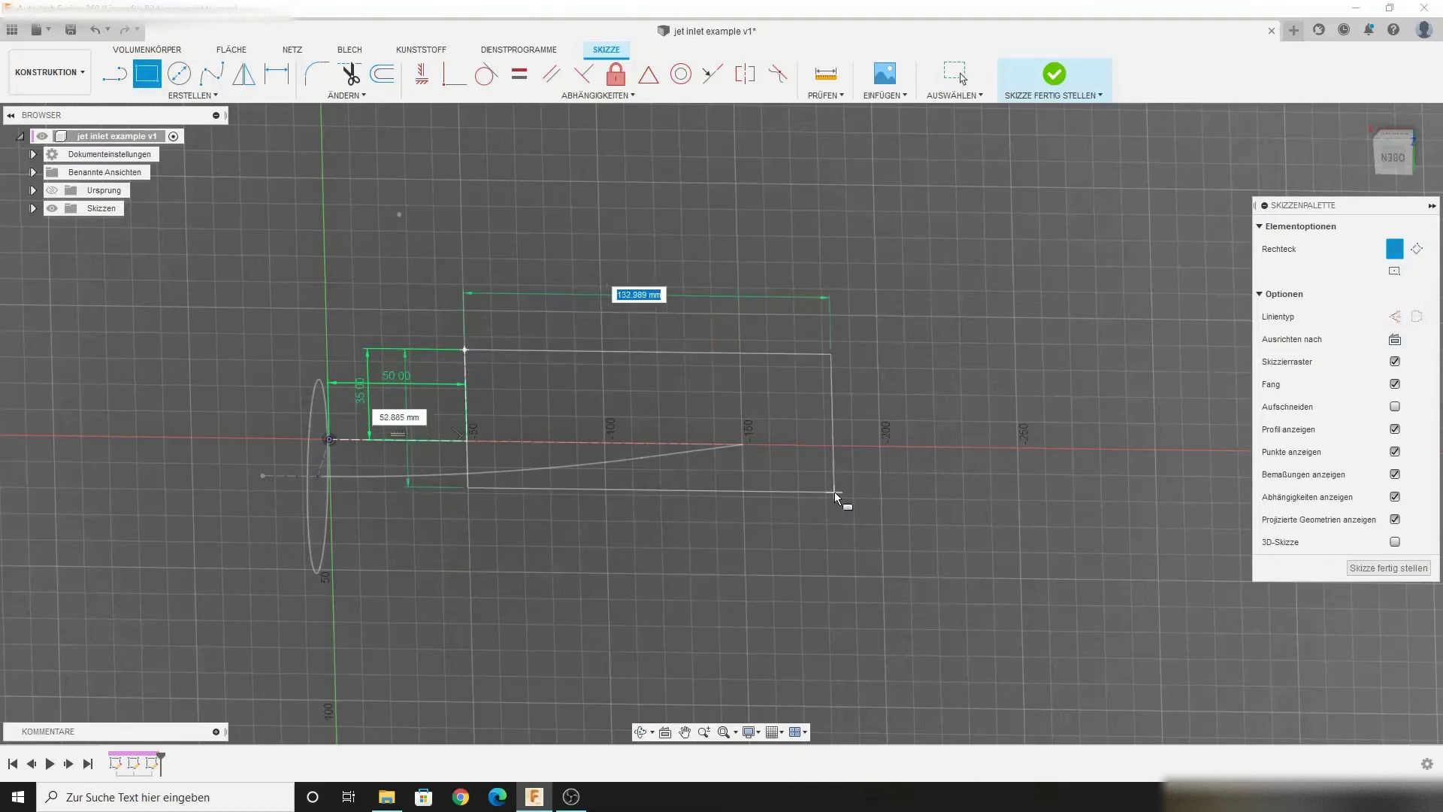
pyautogui.press('Tab')
pyautogui.press('Tab')
pyautogui.press('Tab')
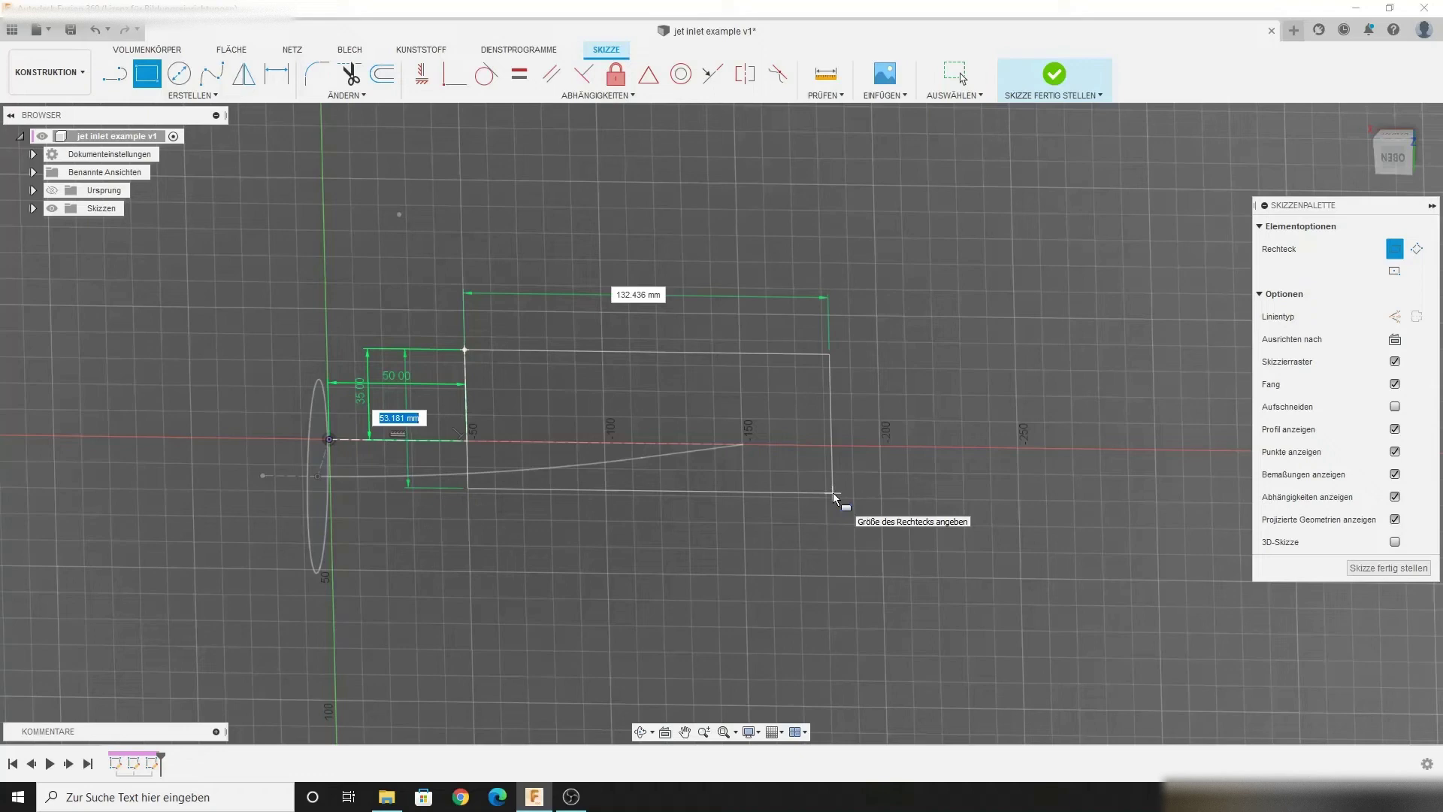
pyautogui.write('7')
pyautogui.write('0')
pyautogui.press('Tab')
pyautogui.write('140')
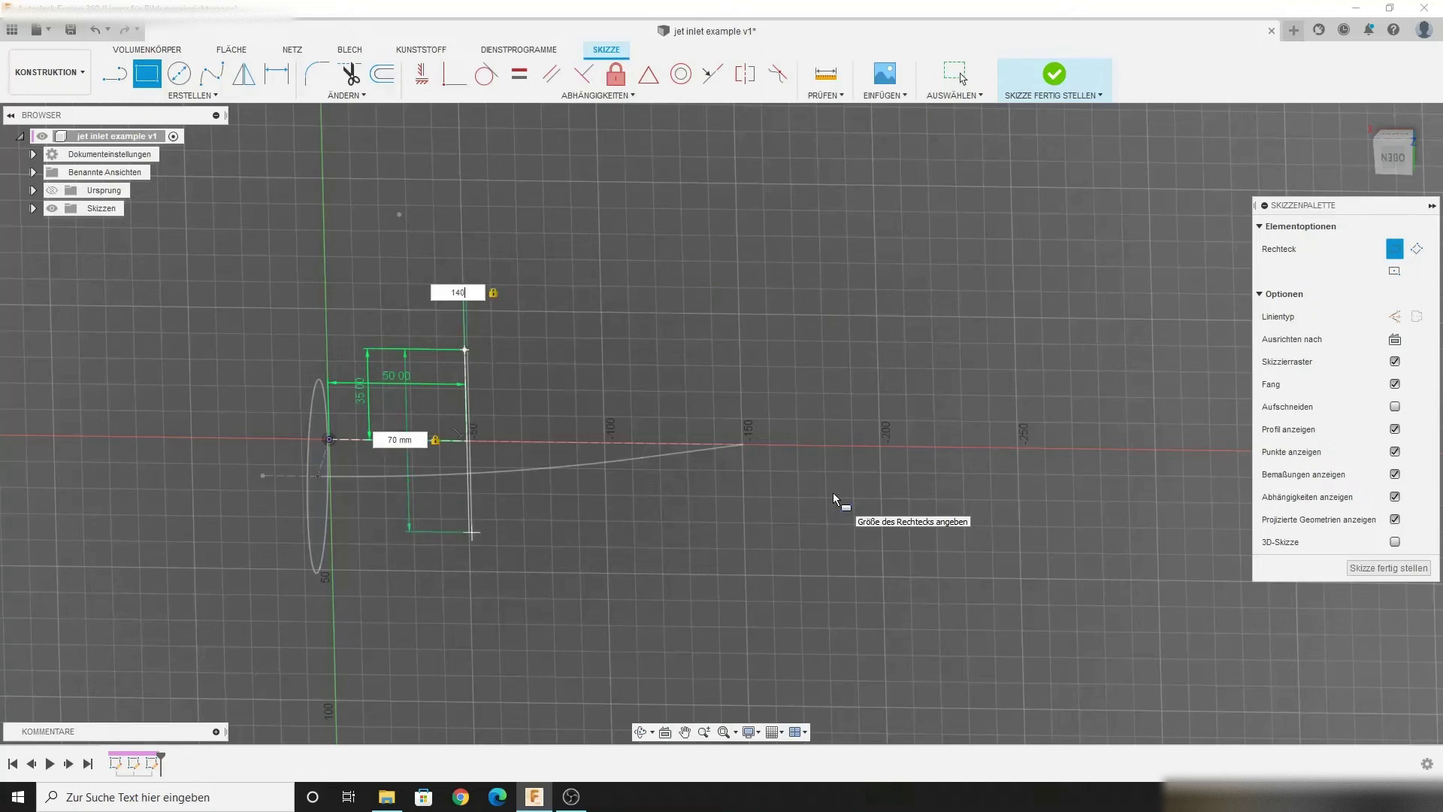
pyautogui.press('Return')
pyautogui.keyDown('shift'); pyautogui.moveTo(941, 273); pyautogui.dragTo(1061, 81, button='middle'); pyautogui.keyUp('shift')
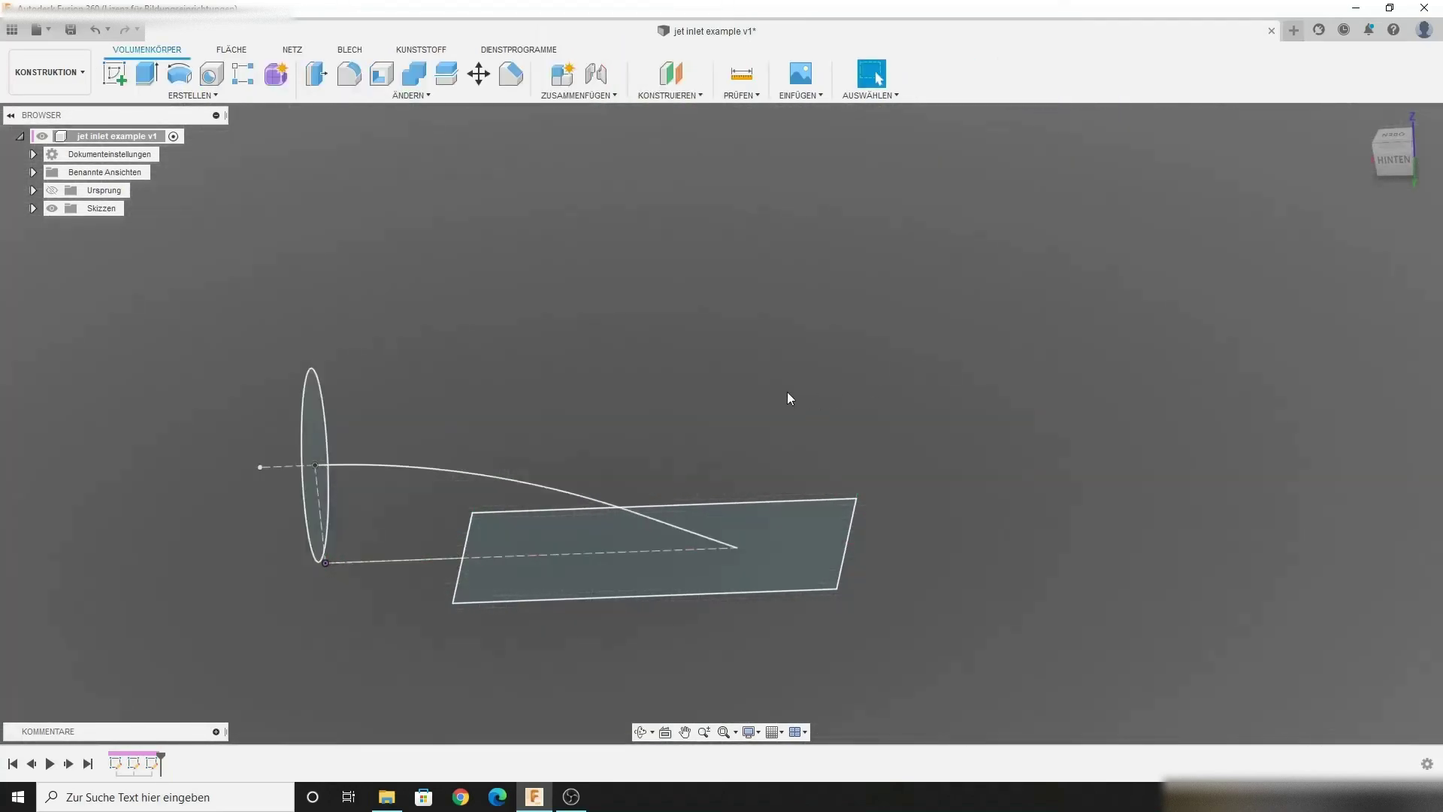
# Loft a new body from the 70 mm circle to the 140 × 70 rectangle along the curved centreline.
pyautogui.moveTo(787, 391)
pyautogui.keyDown('shift'); pyautogui.mouseDown(button='middle')
pyautogui.moveTo(797, 374)
pyautogui.moveTo(741, 396)
pyautogui.moveTo(761, 391)
pyautogui.mouseUp(button='middle'); pyautogui.keyUp('shift')
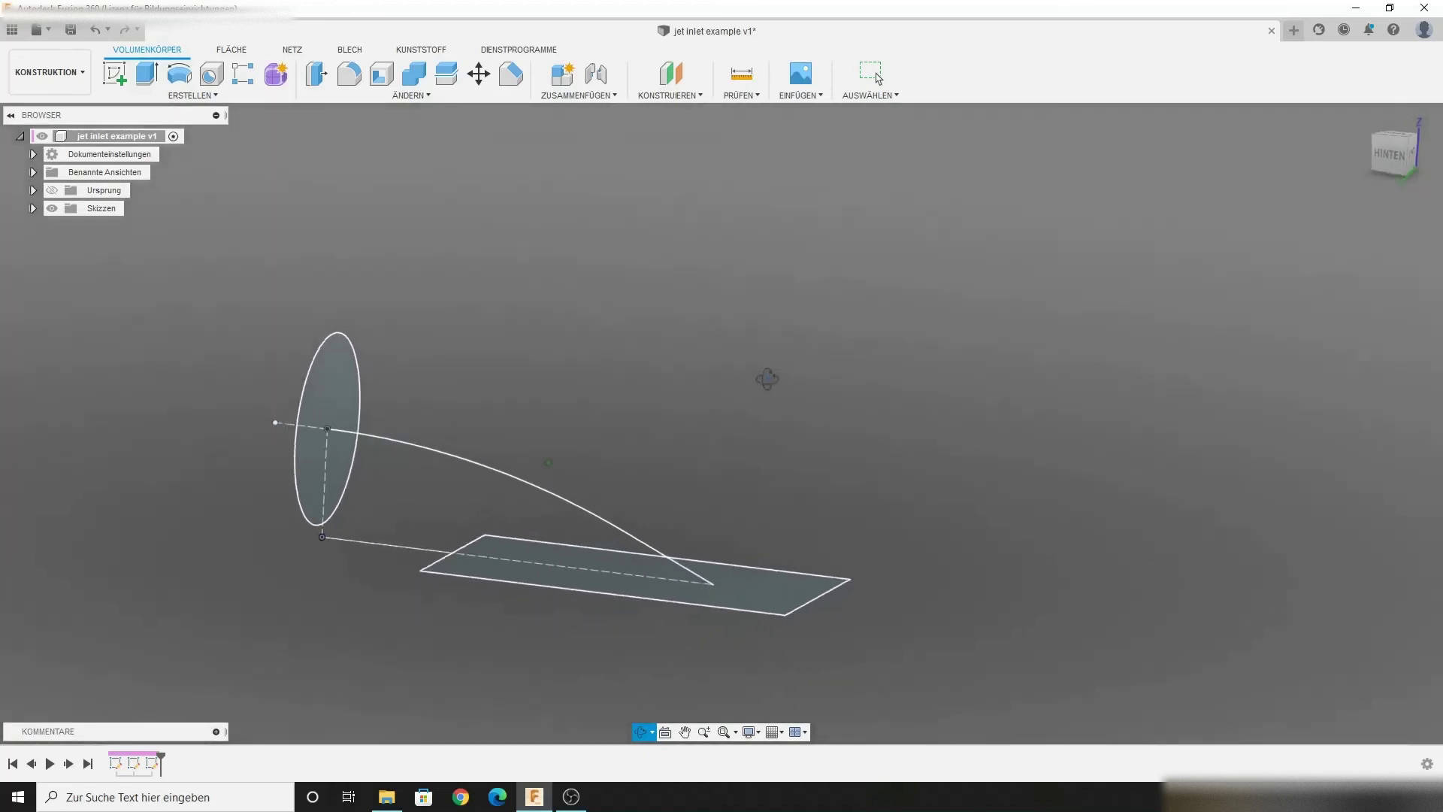
pyautogui.click(195, 96)
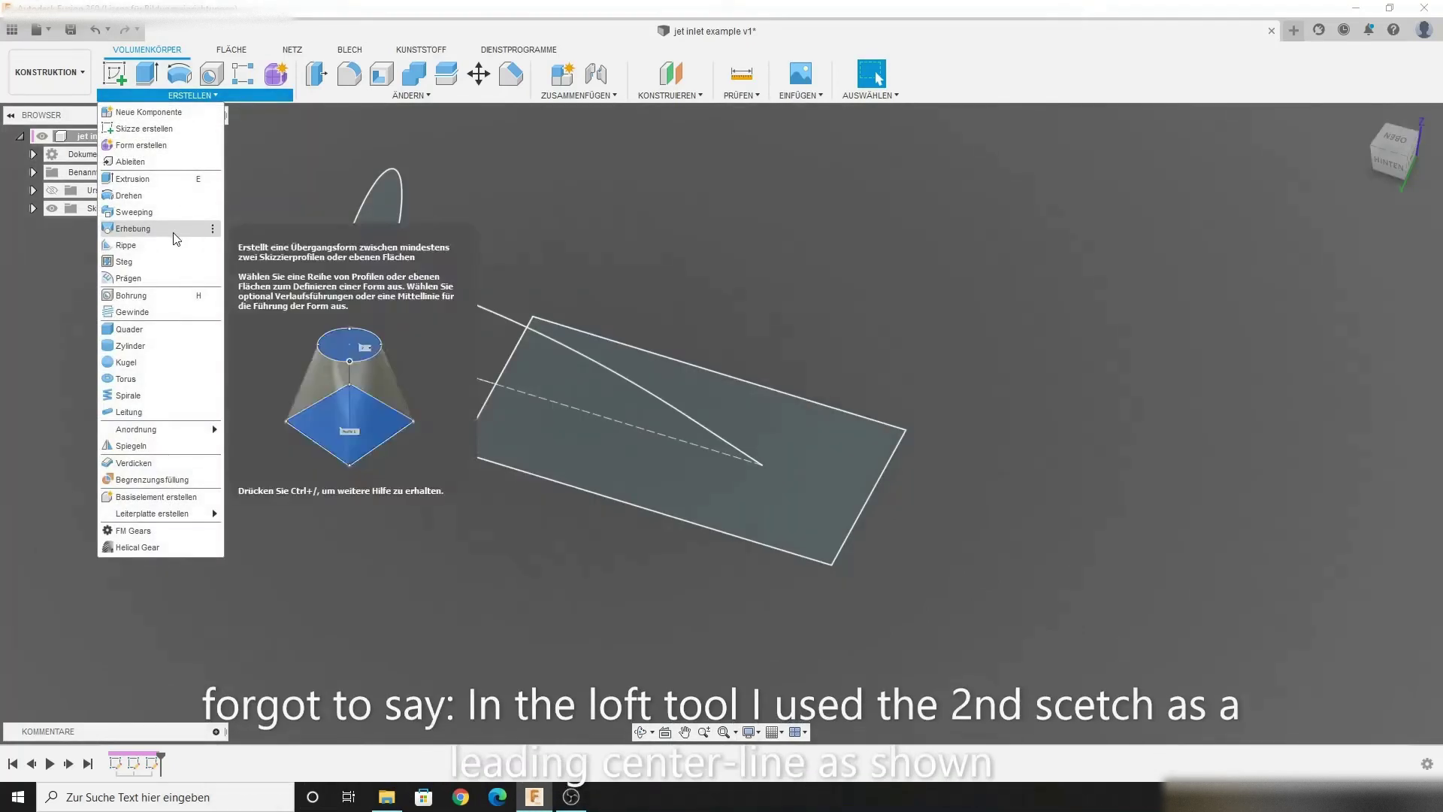
pyautogui.click(139, 228)
pyautogui.click(388, 220)
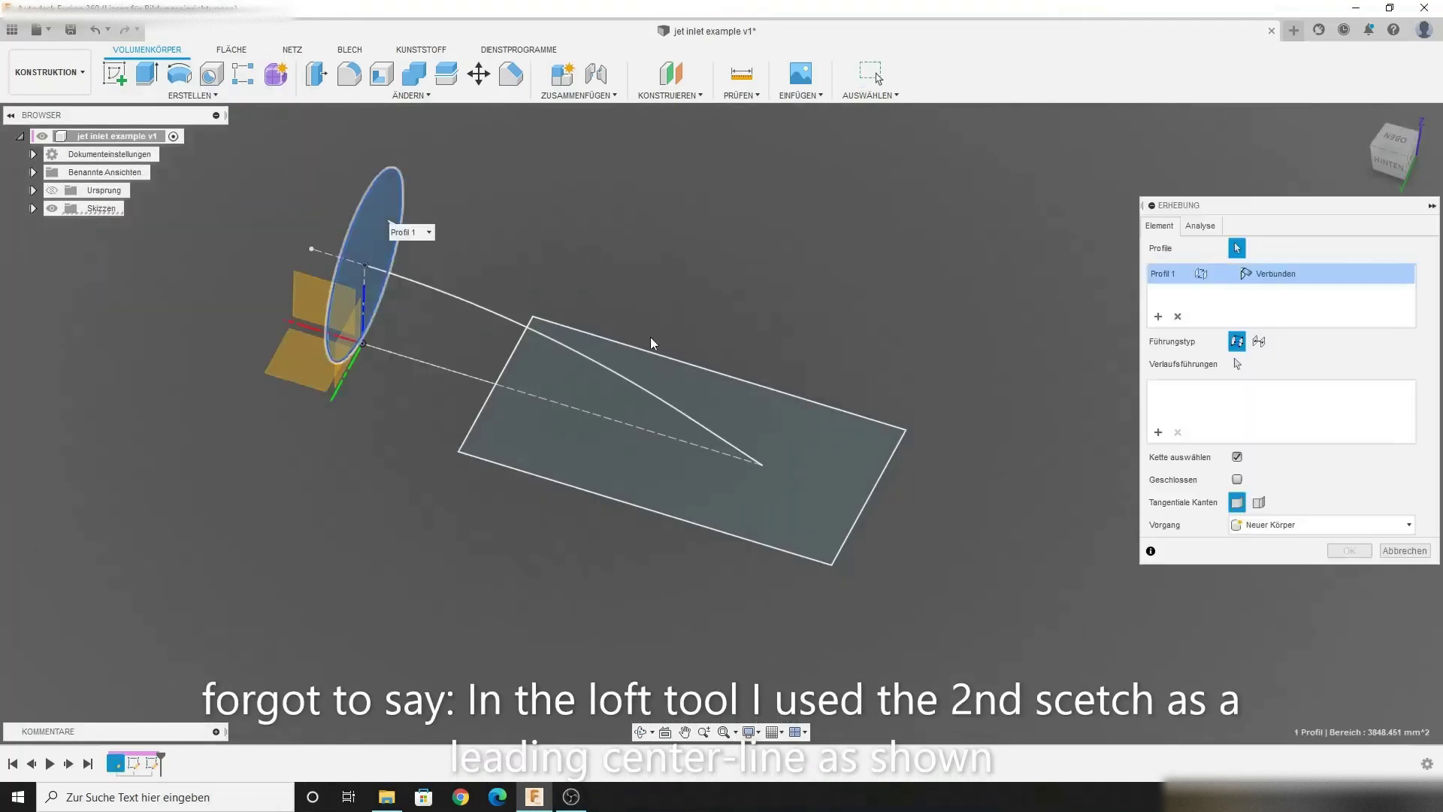
pyautogui.click(690, 386)
pyautogui.click(1260, 342)
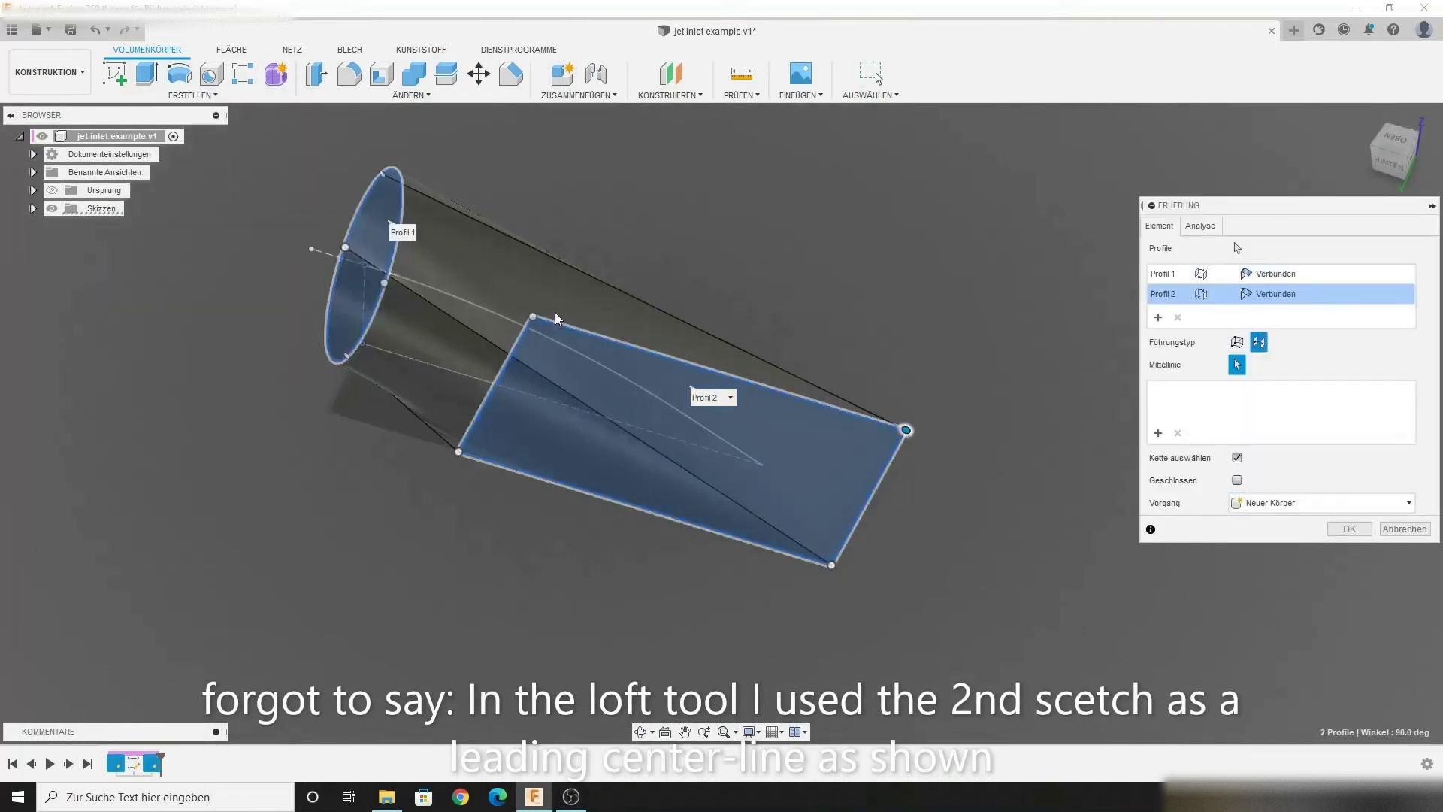
pyautogui.click(444, 297)
pyautogui.moveTo(675, 286)
pyautogui.keyDown('shift'); pyautogui.mouseDown(button='middle')
pyautogui.moveTo(766, 190)
pyautogui.moveTo(774, 200)
pyautogui.moveTo(737, 200)
pyautogui.moveTo(805, 215)
pyautogui.moveTo(770, 218)
pyautogui.moveTo(773, 184)
pyautogui.moveTo(773, 203)
pyautogui.mouseUp(button='middle'); pyautogui.keyUp('shift')
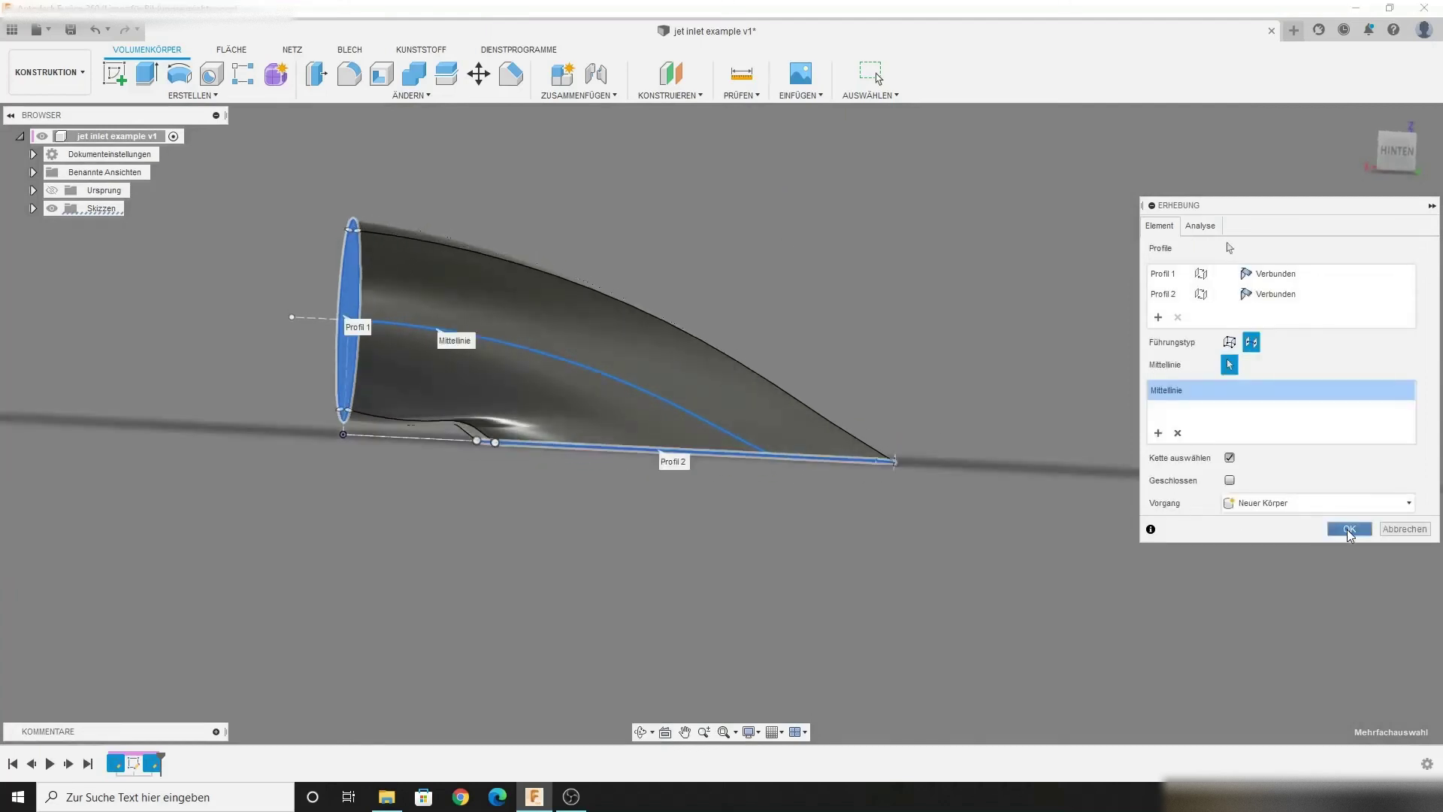
pyautogui.click(1349, 530)
pyautogui.moveTo(1017, 442)
pyautogui.keyDown('shift'); pyautogui.mouseDown(button='middle')
pyautogui.moveTo(940, 313)
pyautogui.moveTo(890, 316)
pyautogui.moveTo(950, 326)
pyautogui.moveTo(942, 364)
pyautogui.moveTo(1003, 358)
pyautogui.moveTo(966, 361)
pyautogui.moveTo(996, 362)
pyautogui.moveTo(937, 319)
pyautogui.moveTo(938, 258)
pyautogui.moveTo(982, 338)
pyautogui.moveTo(929, 442)
pyautogui.moveTo(1022, 403)
pyautogui.mouseUp(button='middle'); pyautogui.keyUp('shift')
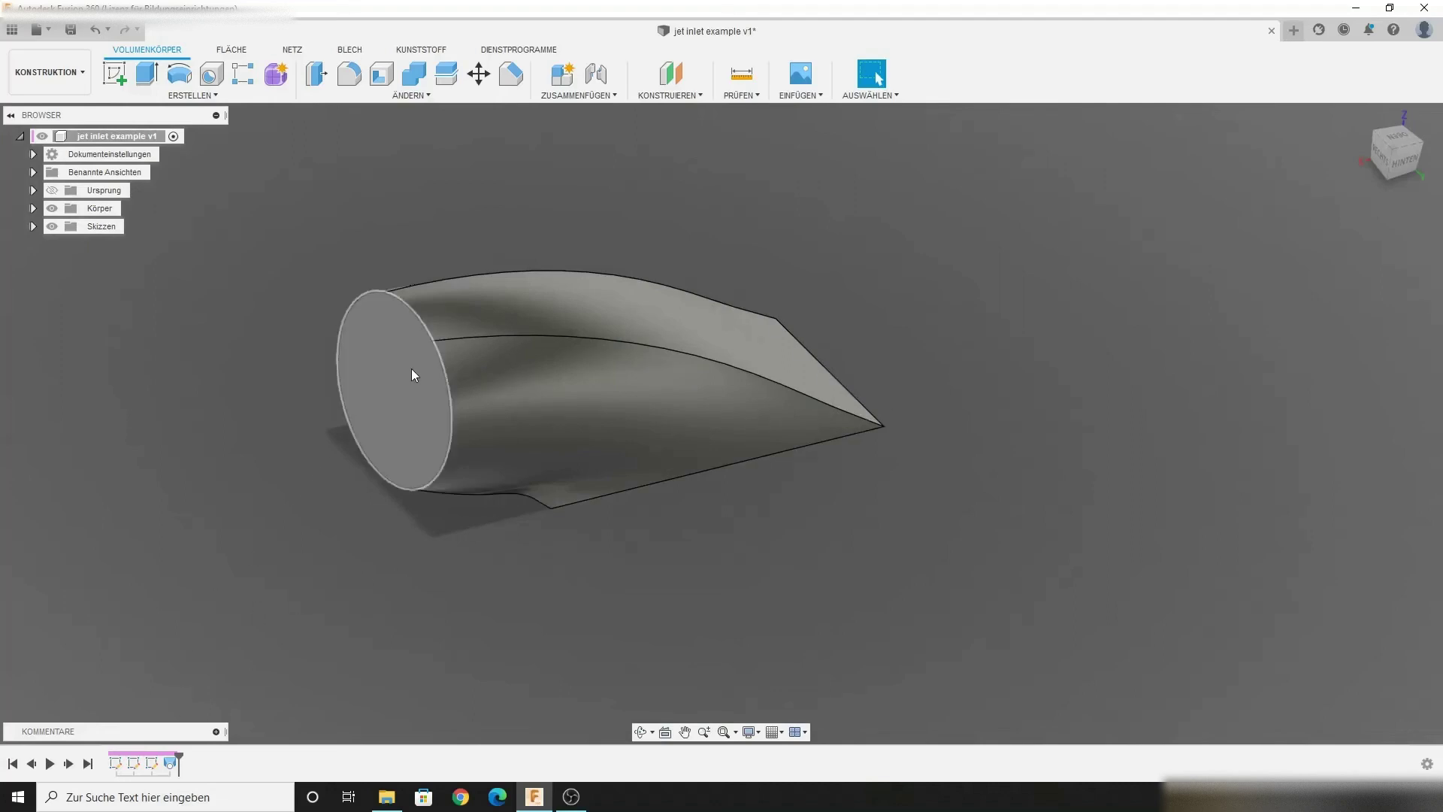
# On the inlet face, project the circle and offset it -5 mm inward, then finish the sketch.
pyautogui.press('p')
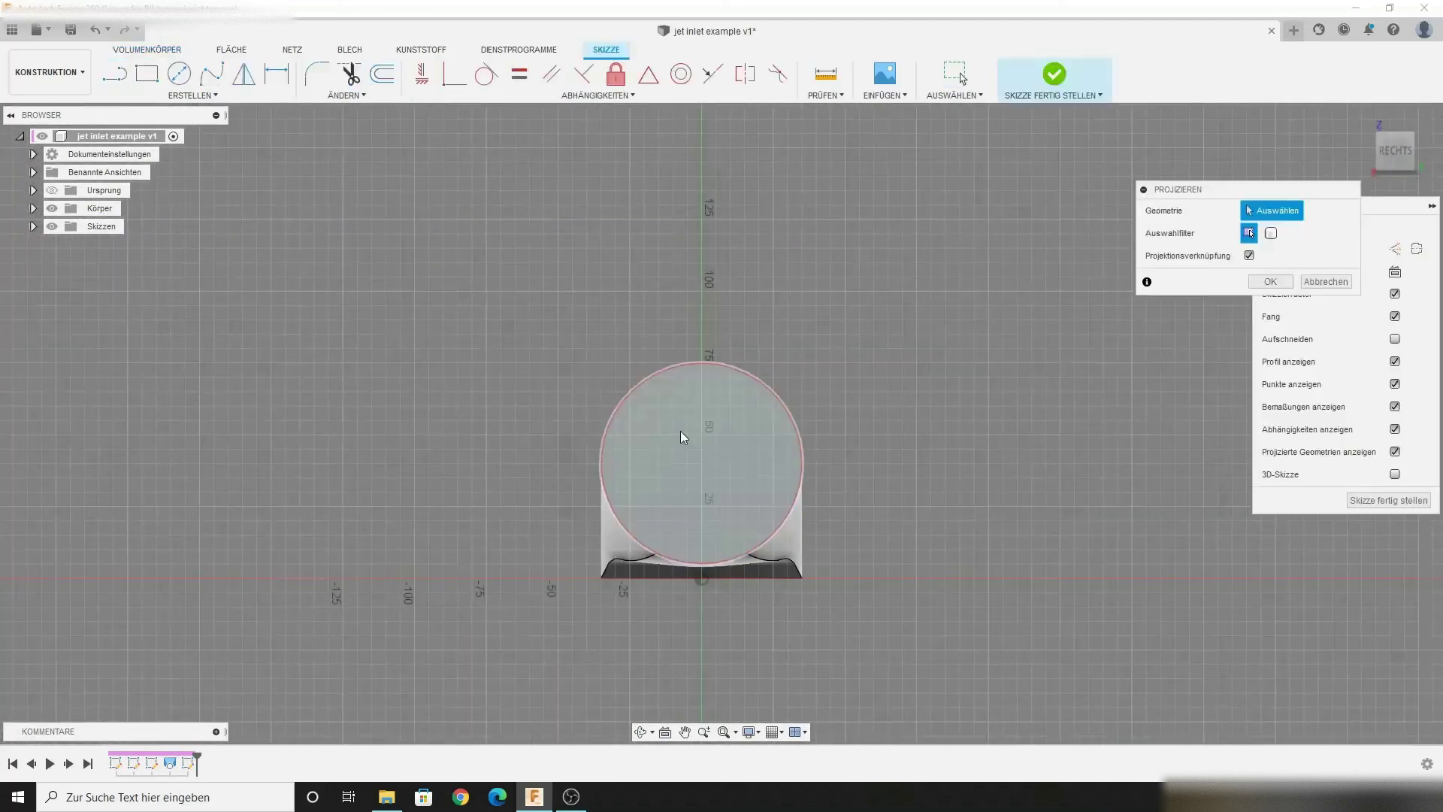
pyautogui.click(1269, 282)
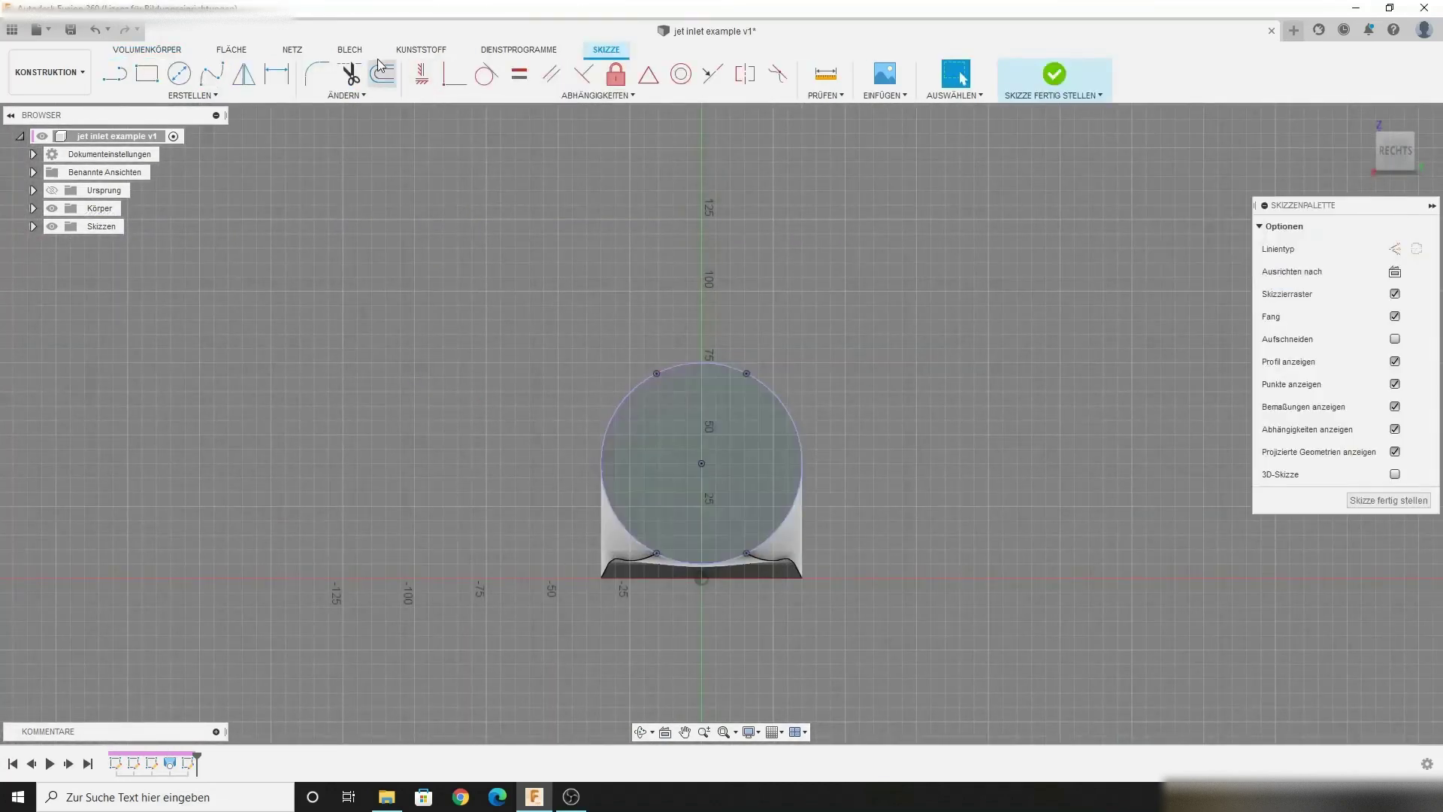
pyautogui.click(384, 76)
pyautogui.click(715, 364)
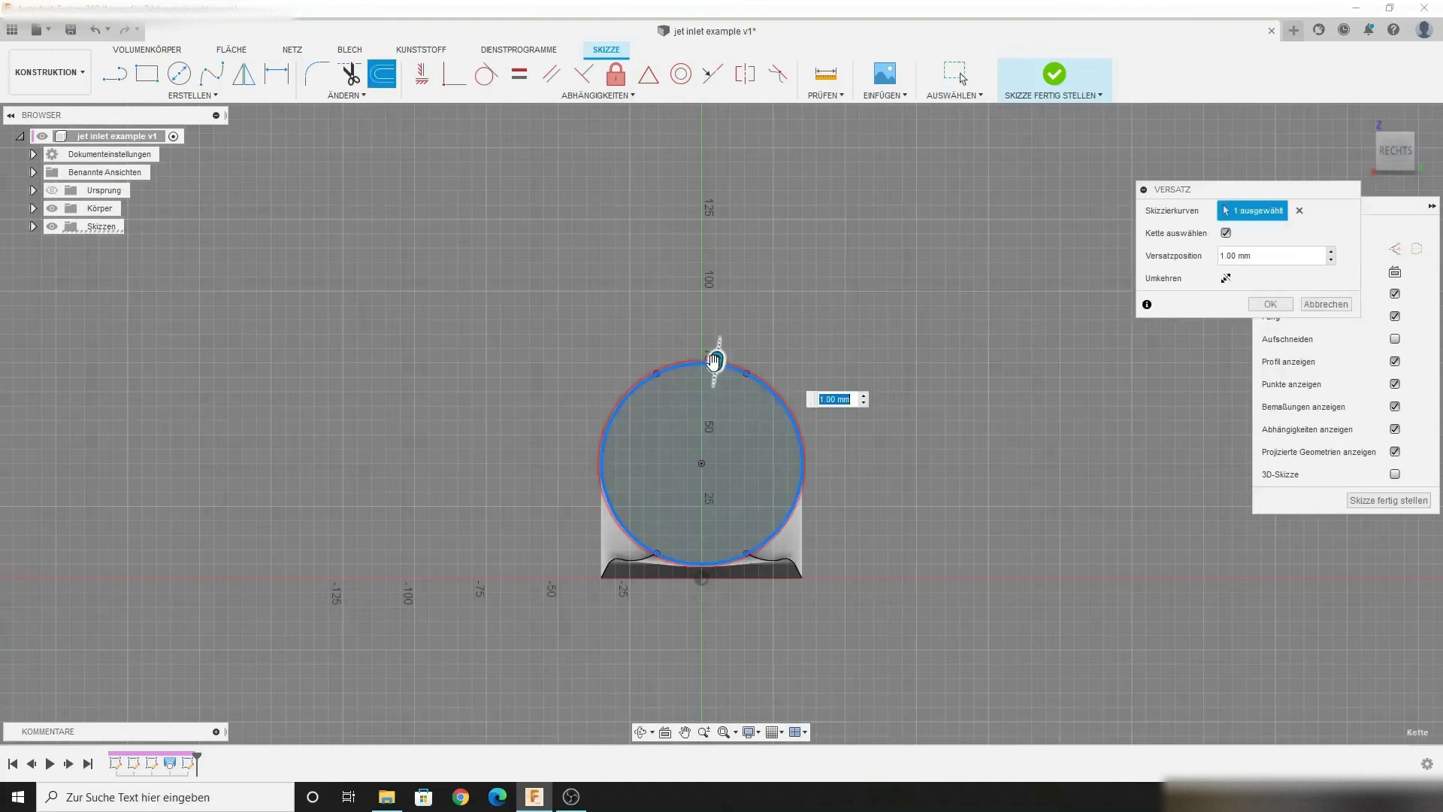
pyautogui.moveTo(715, 361); pyautogui.dragTo(708, 388)
pyautogui.write('-5')
pyautogui.press('Return')
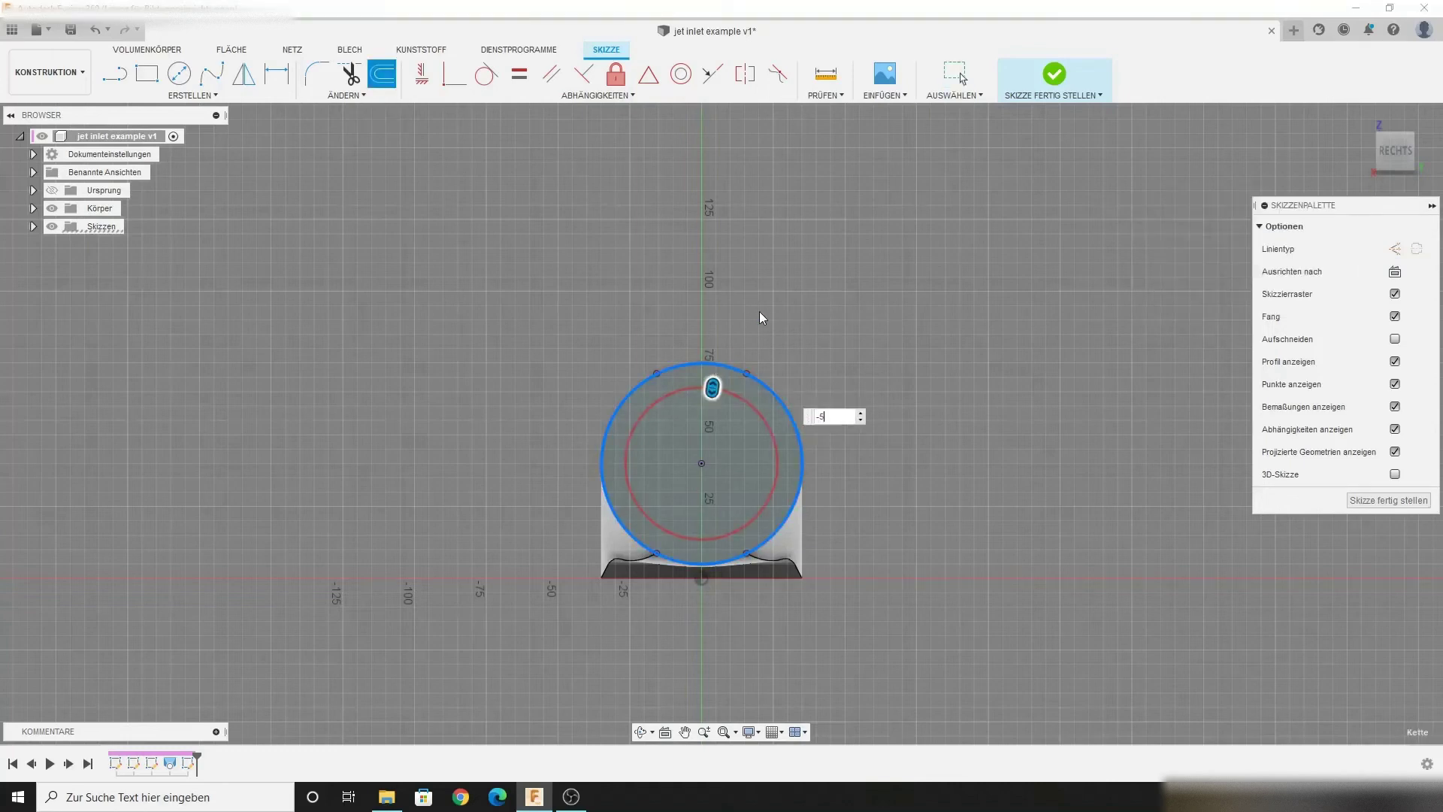
pyautogui.keyDown('shift'); pyautogui.moveTo(918, 260); pyautogui.dragTo(842, 267, button='middle'); pyautogui.keyUp('shift')
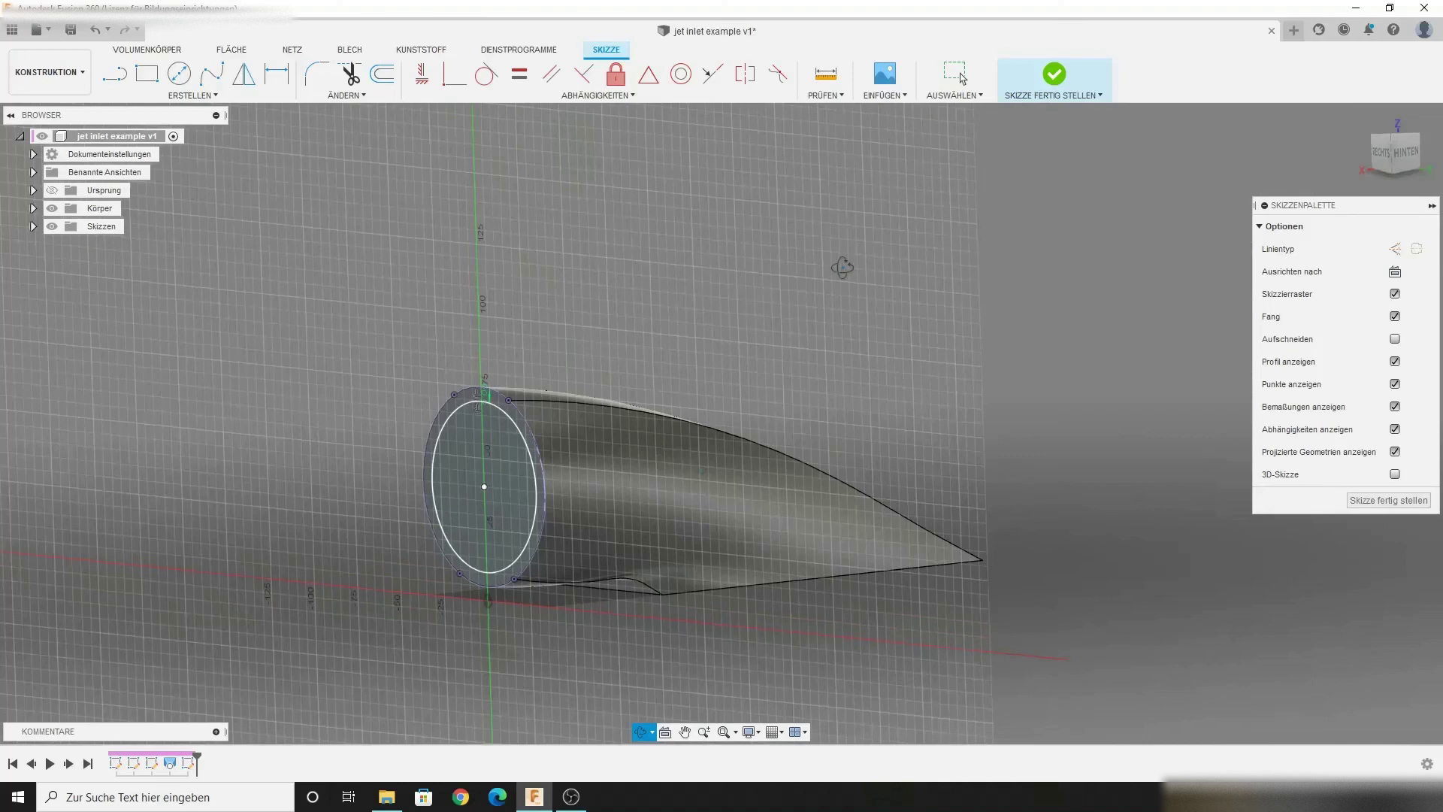
pyautogui.click(1052, 75)
# On the rectangular outlet face, project the edges and offset them -5 mm inward, then finish.
pyautogui.keyDown('shift'); pyautogui.moveTo(934, 312); pyautogui.dragTo(825, 213, button='middle'); pyautogui.keyUp('shift')
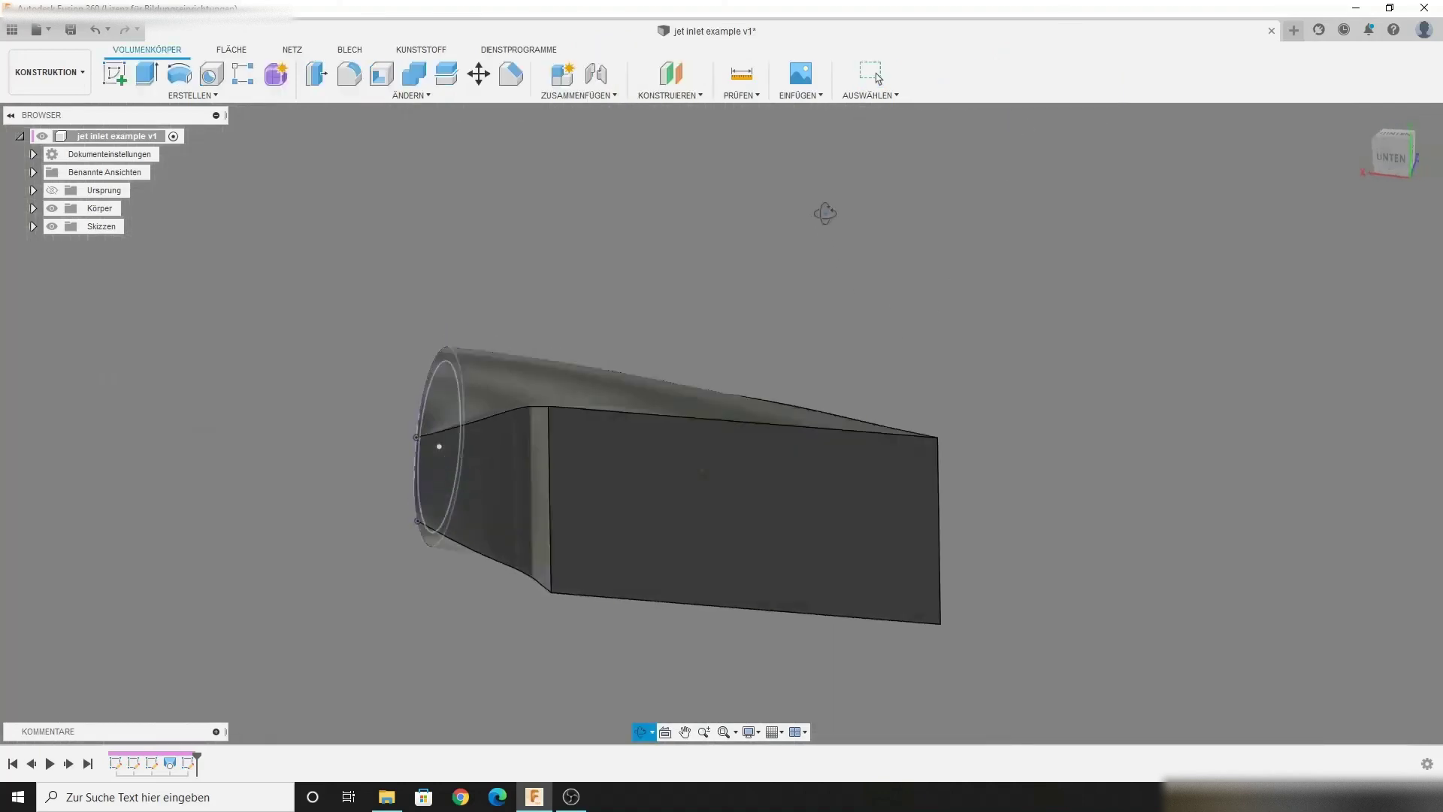
pyautogui.click(779, 490)
pyautogui.press('s')
pyautogui.press('p')
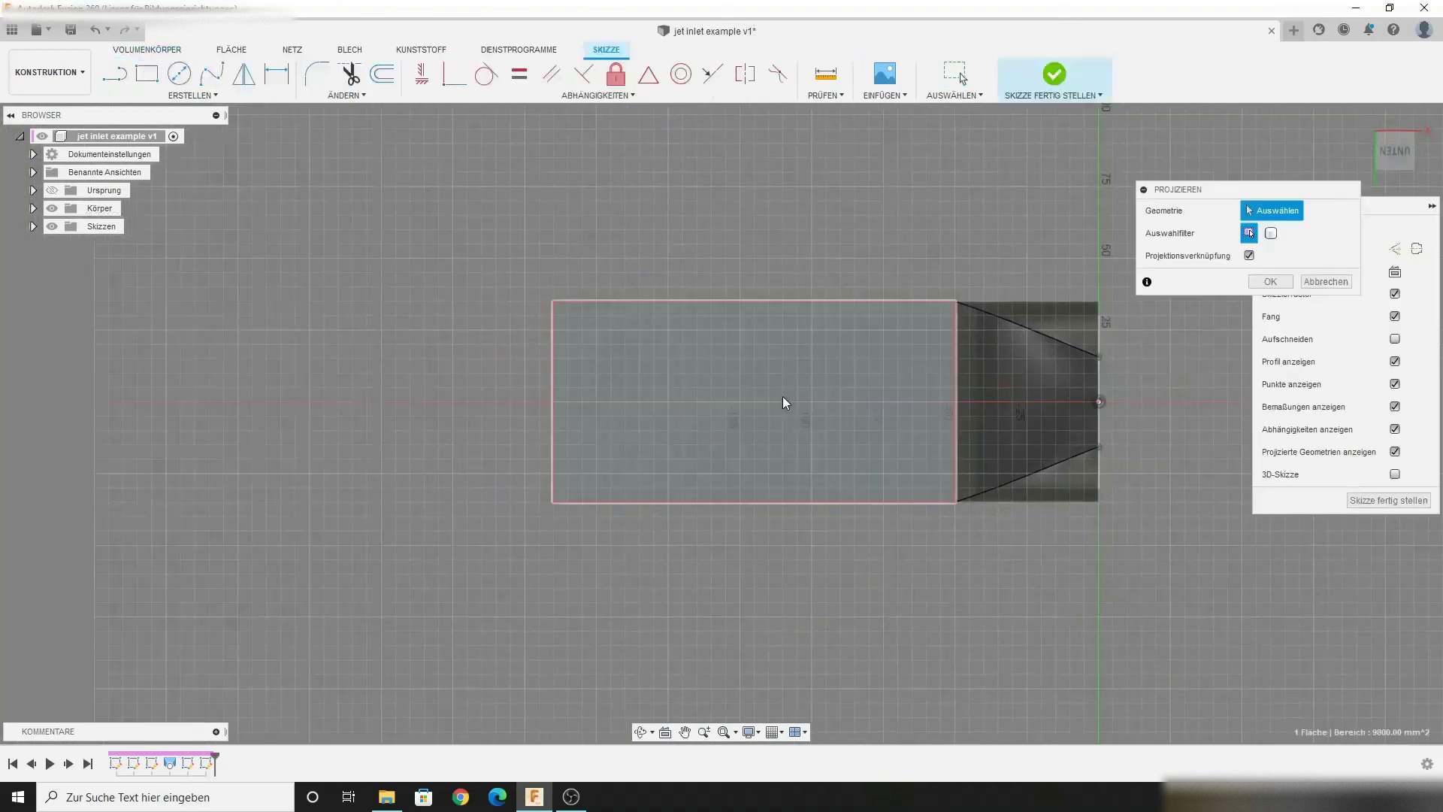
pyautogui.click(1272, 282)
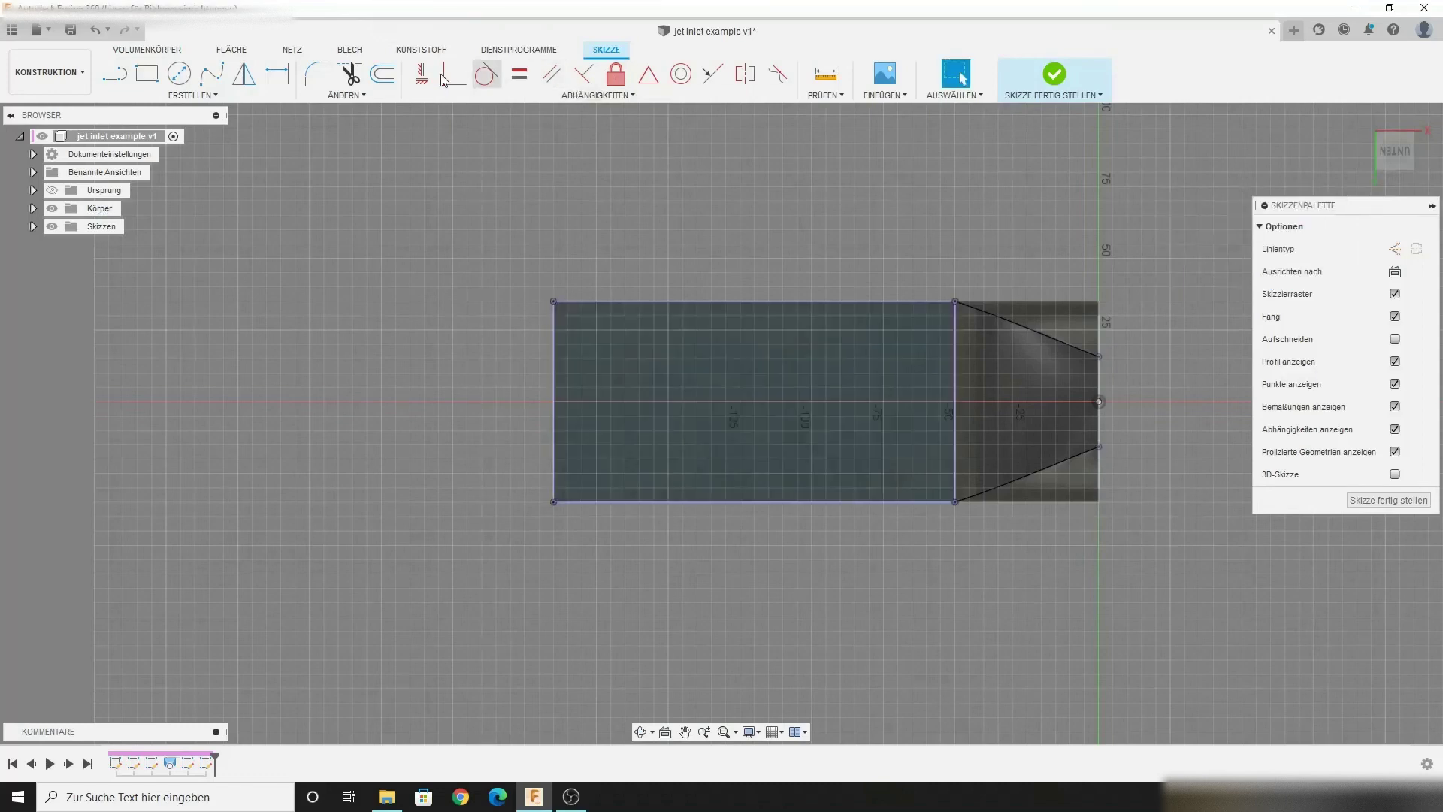
pyautogui.click(395, 83)
pyautogui.click(700, 301)
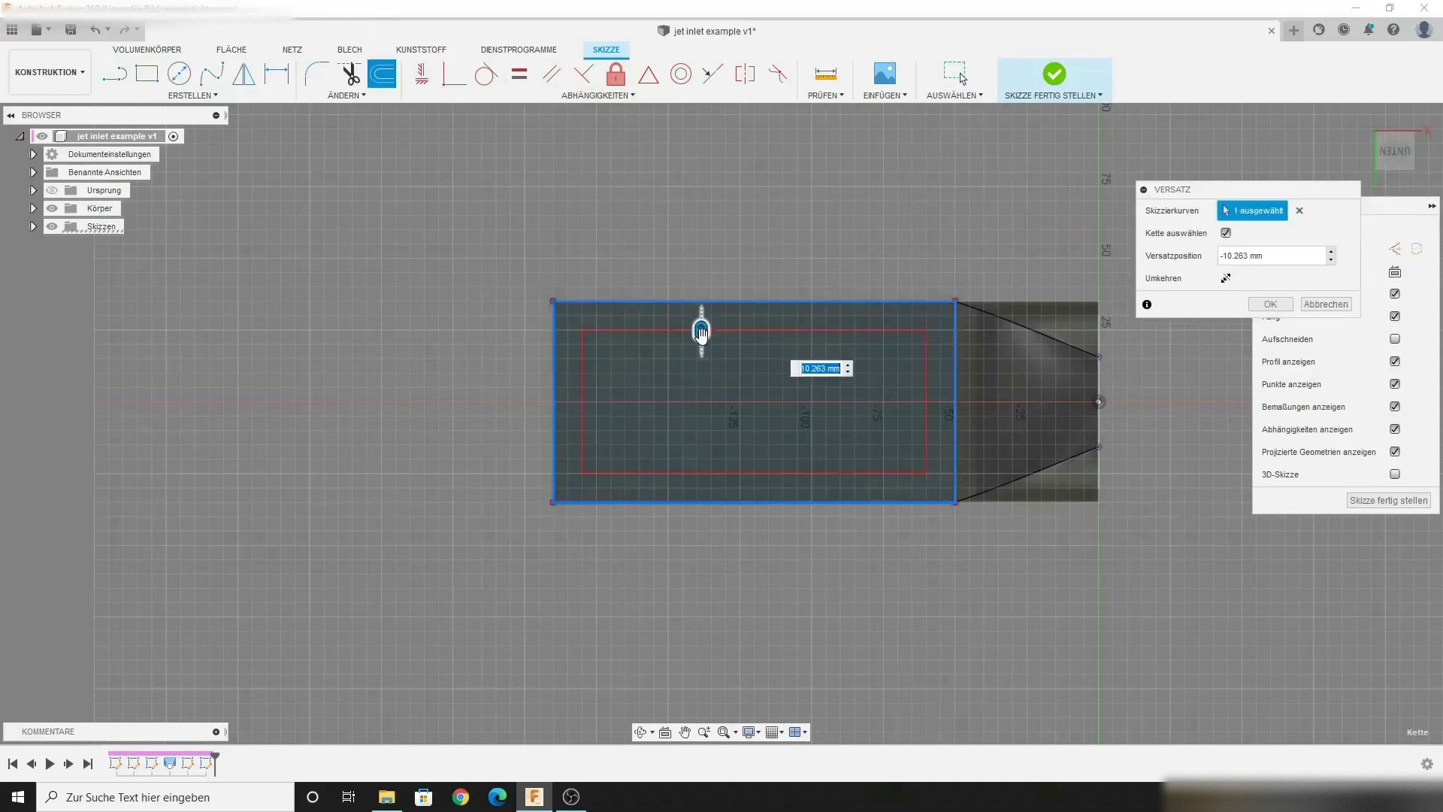
pyautogui.press('Return')
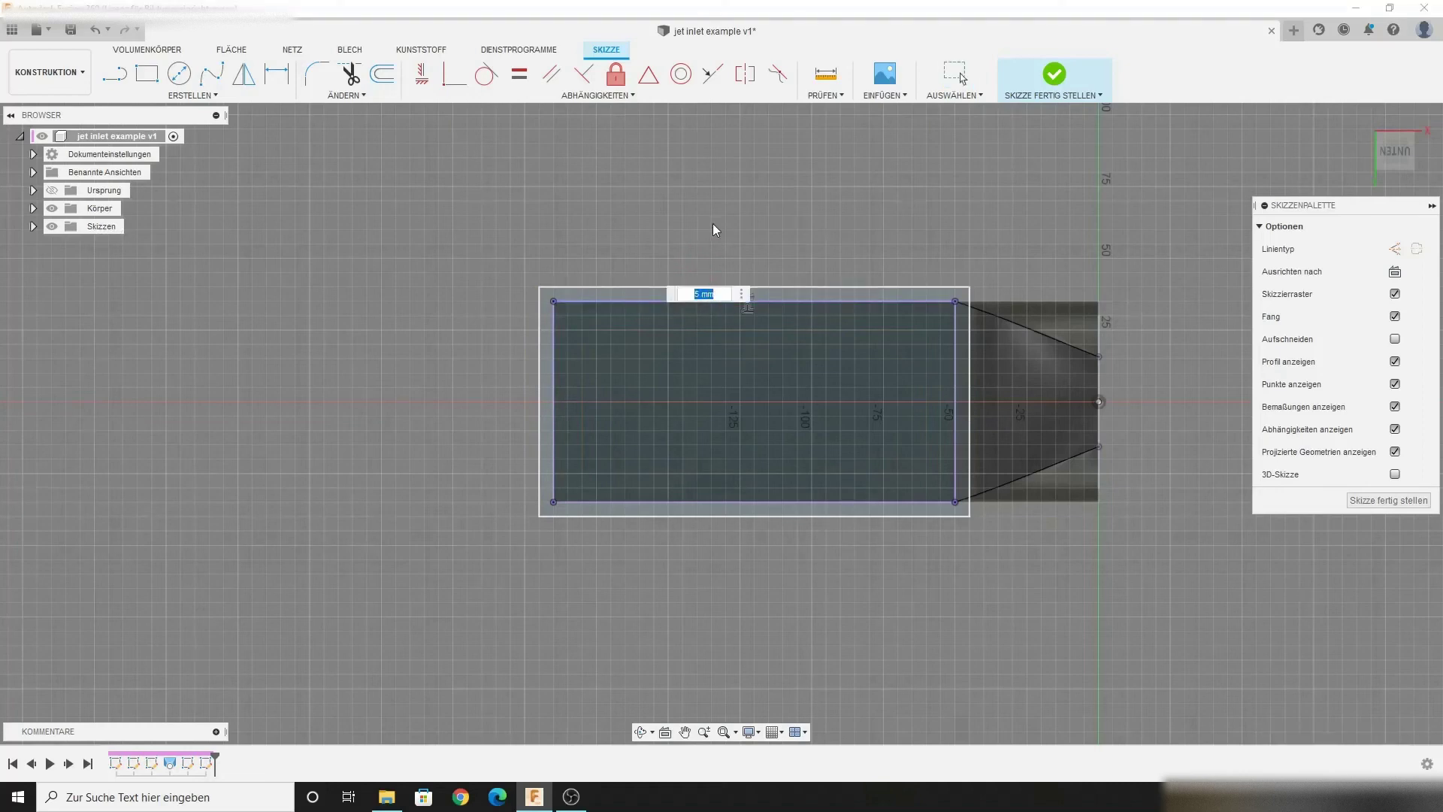
pyautogui.write('-5')
pyautogui.press('Return')
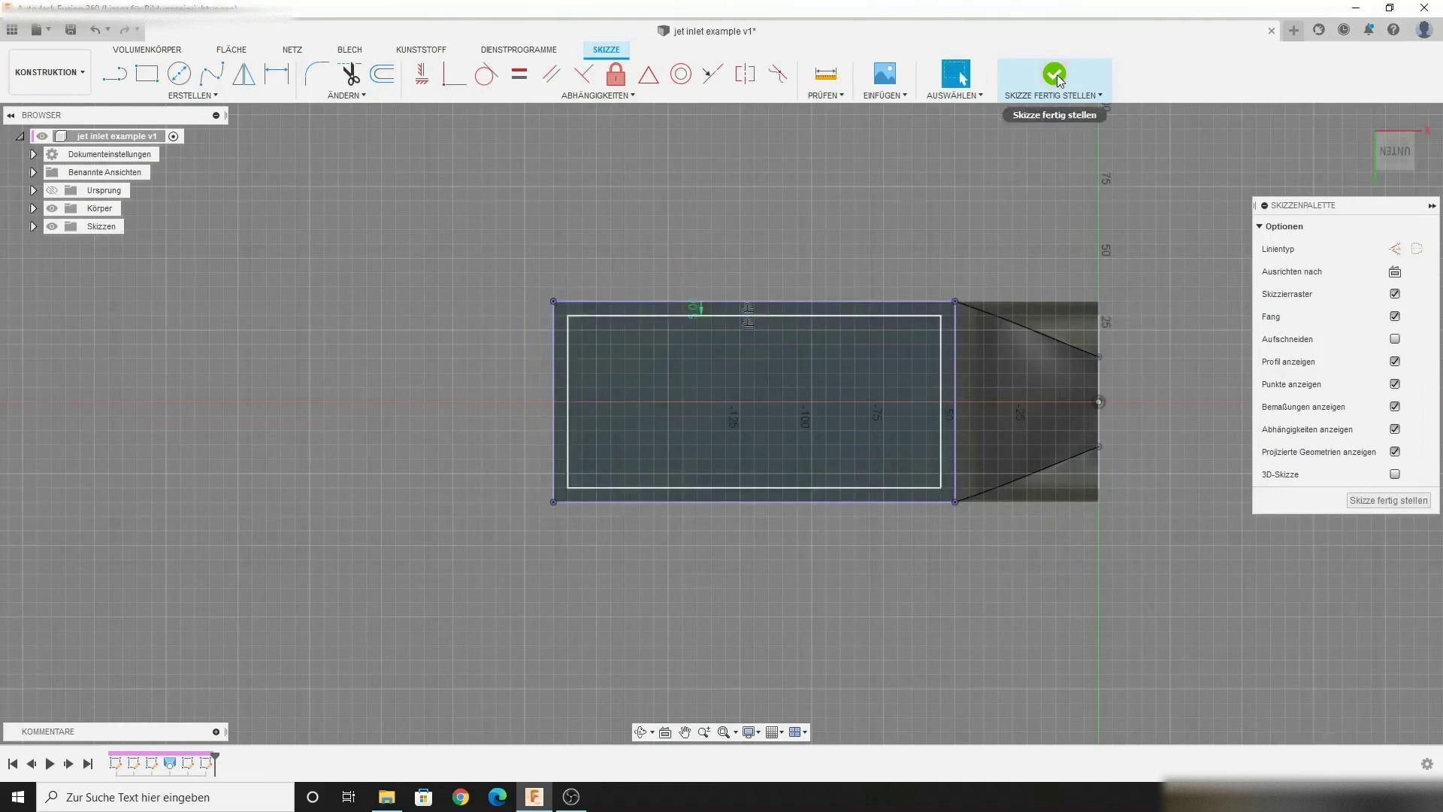
pyautogui.click(1057, 79)
pyautogui.moveTo(968, 359)
pyautogui.keyDown('shift'); pyautogui.mouseDown(button='middle')
pyautogui.moveTo(1028, 479)
pyautogui.moveTo(188, 135)
pyautogui.mouseUp(button='middle'); pyautogui.keyUp('shift')
# Start a loft from the inner offset circle to the inner rectangle.
pyautogui.click(208, 97)
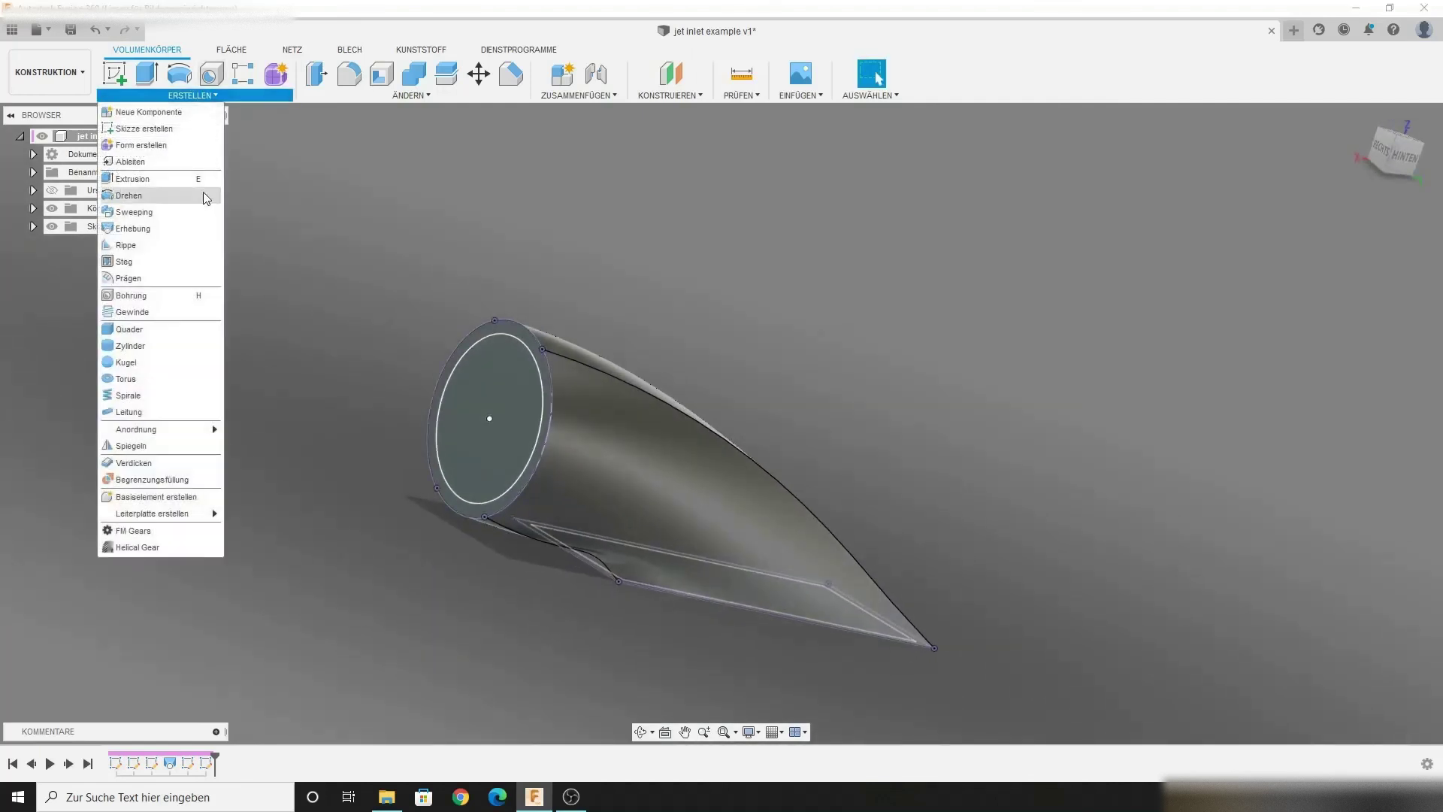
pyautogui.click(167, 229)
pyautogui.click(497, 385)
pyautogui.keyDown('shift'); pyautogui.moveTo(871, 376); pyautogui.dragTo(758, 494, button='middle'); pyautogui.keyUp('shift')
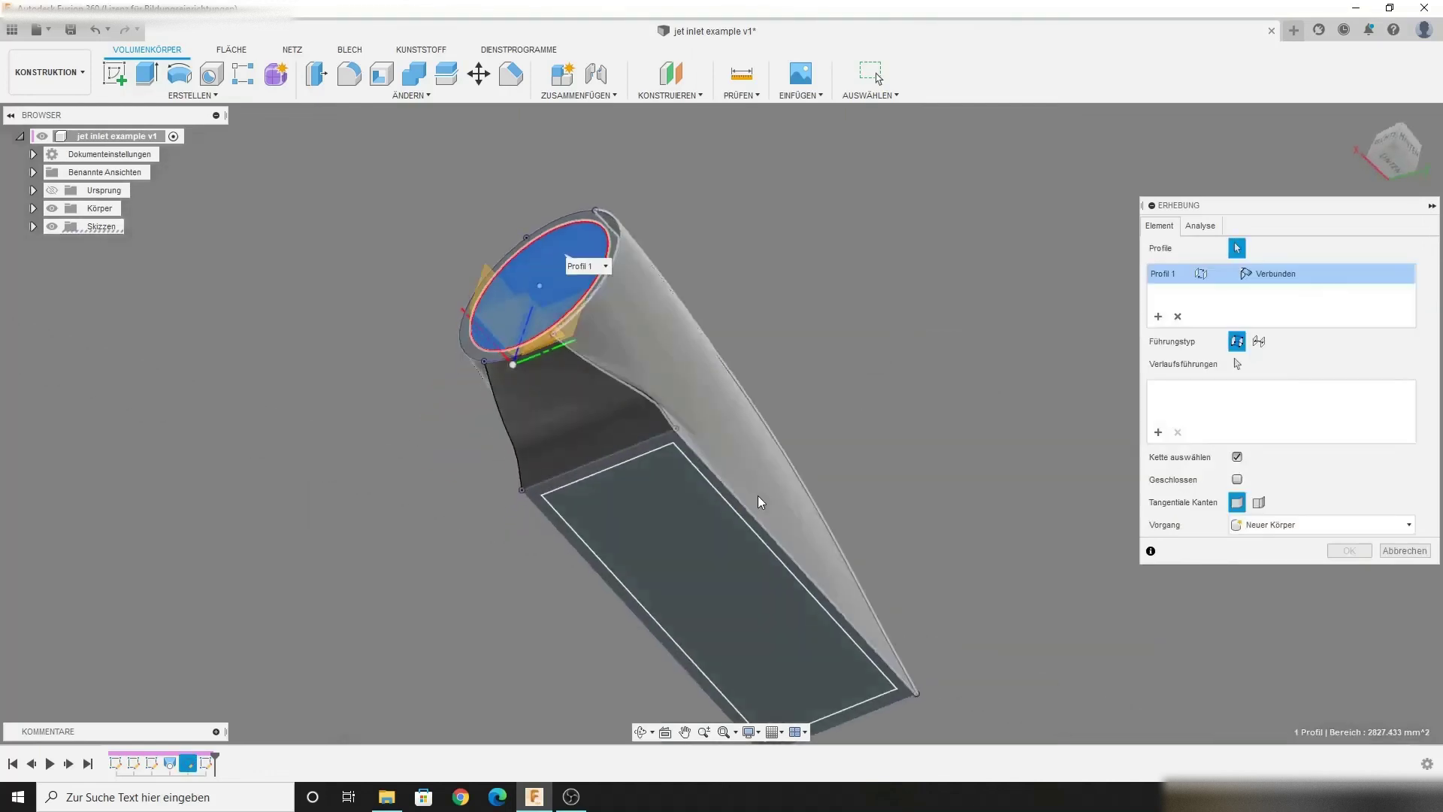
pyautogui.click(721, 485)
pyautogui.keyDown('shift'); pyautogui.moveTo(882, 322); pyautogui.dragTo(1297, 299, button='middle'); pyautogui.keyUp('shift')
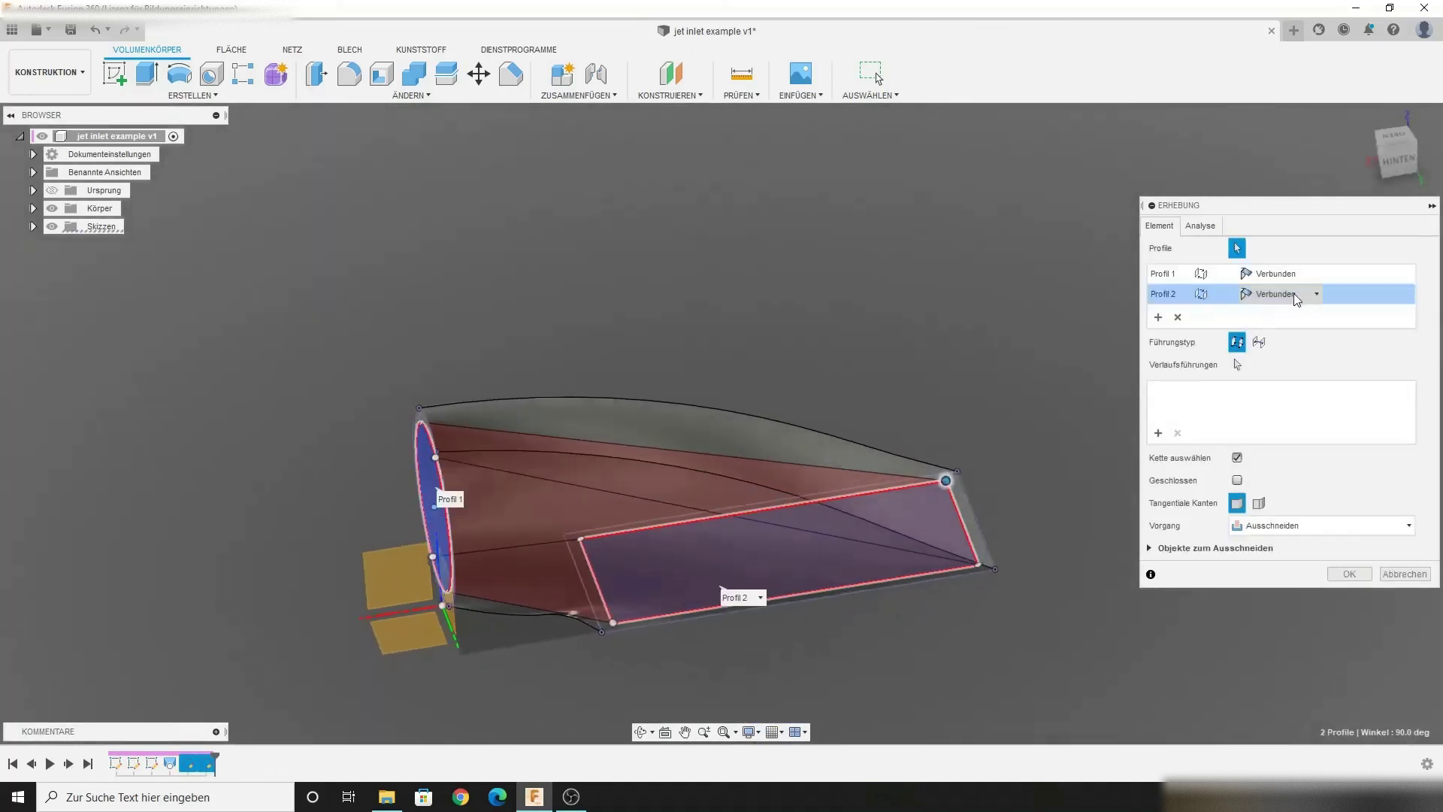
# Guide the loft as a cut along the Skizze2 centreline to hollow the duct.
pyautogui.click(33, 227)
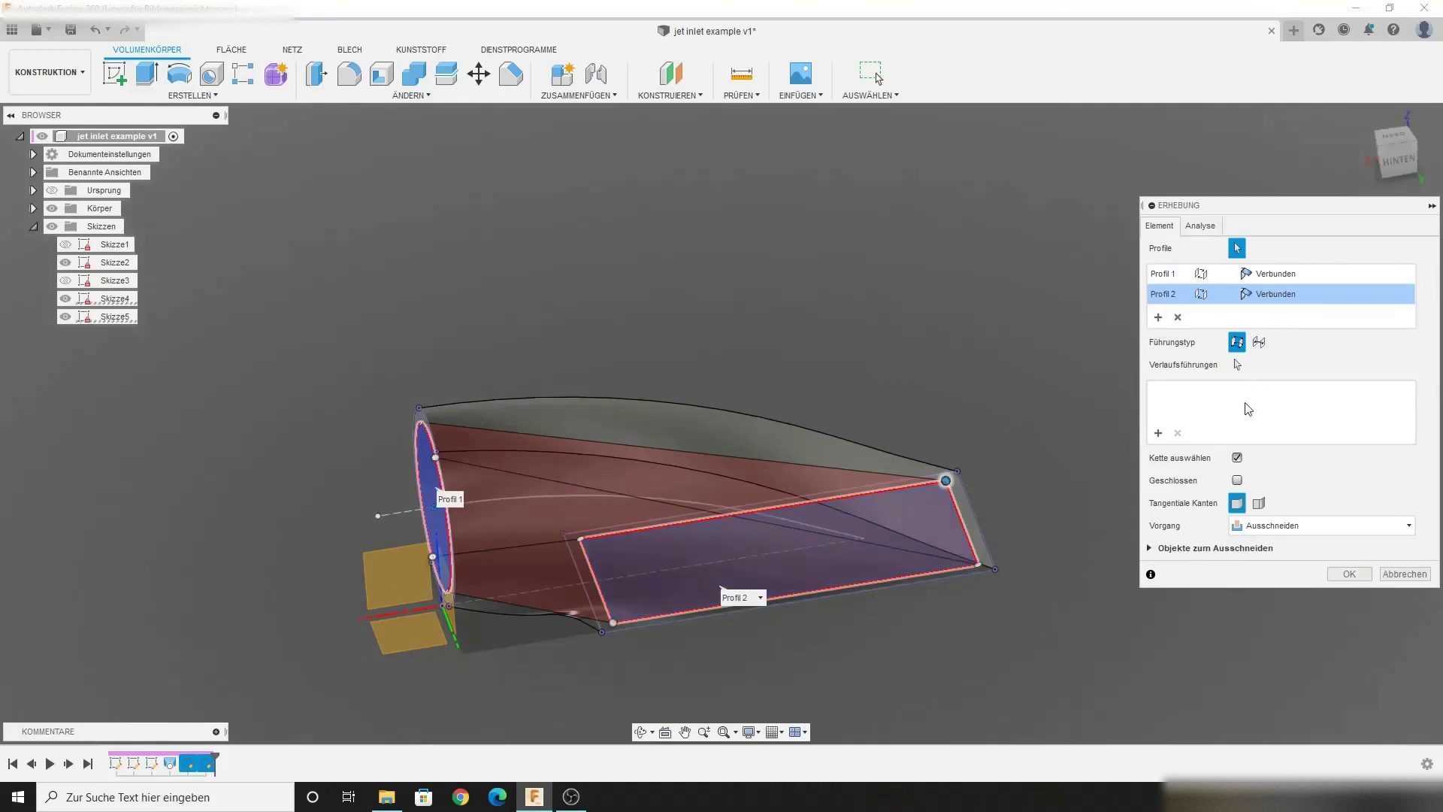
pyautogui.click(1261, 346)
pyautogui.click(606, 499)
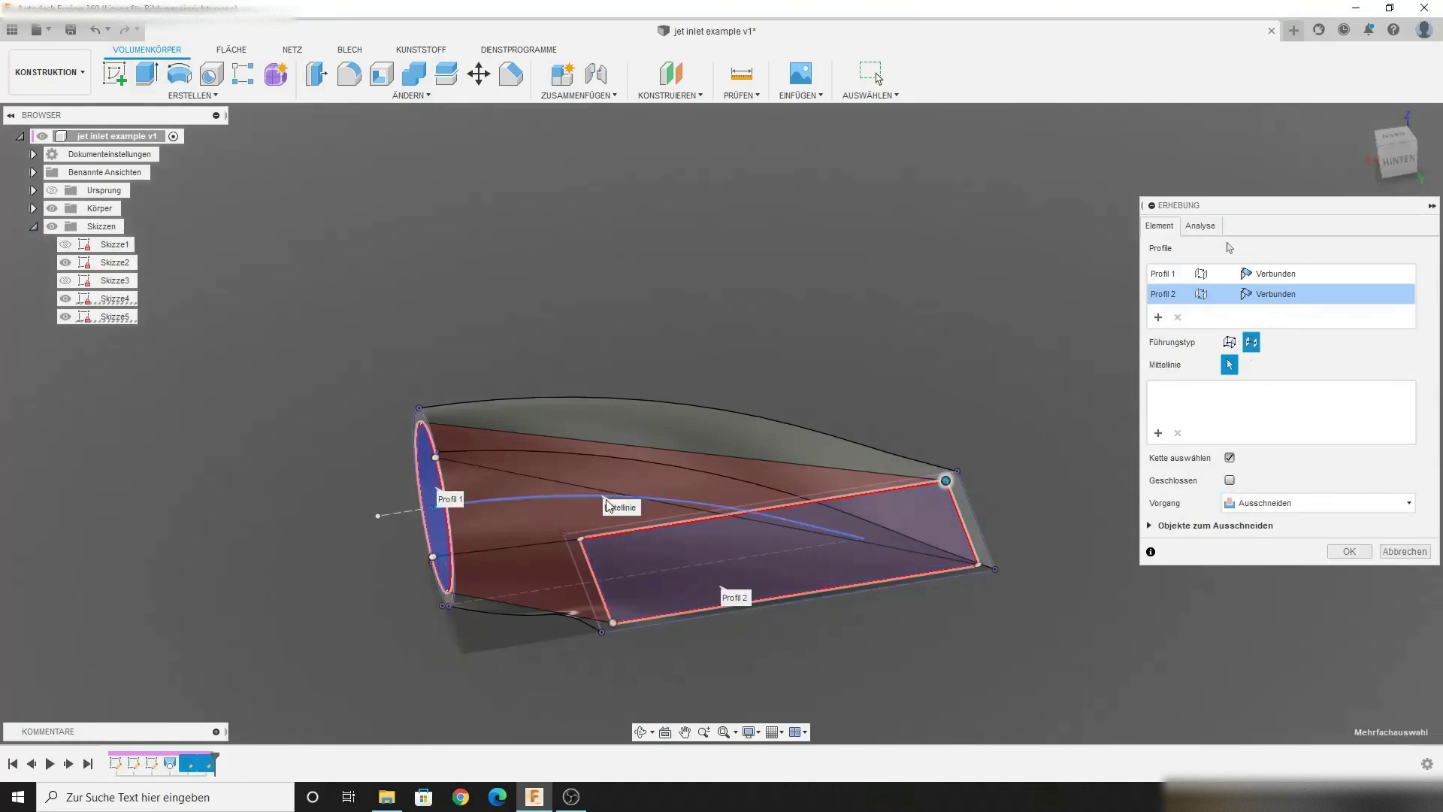
pyautogui.keyDown('shift'); pyautogui.moveTo(715, 273); pyautogui.dragTo(720, 228, button='middle'); pyautogui.keyUp('shift')
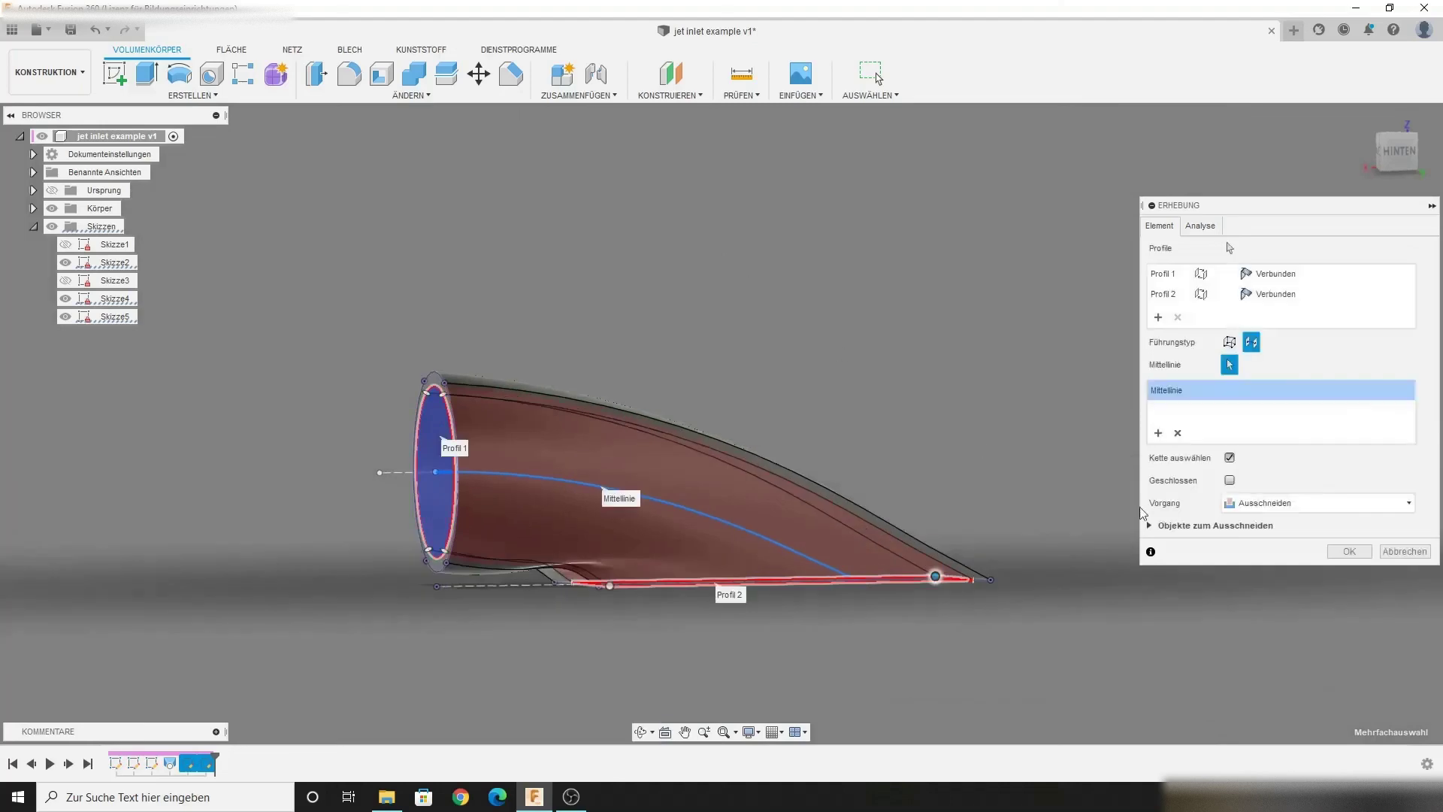
pyautogui.click(1351, 552)
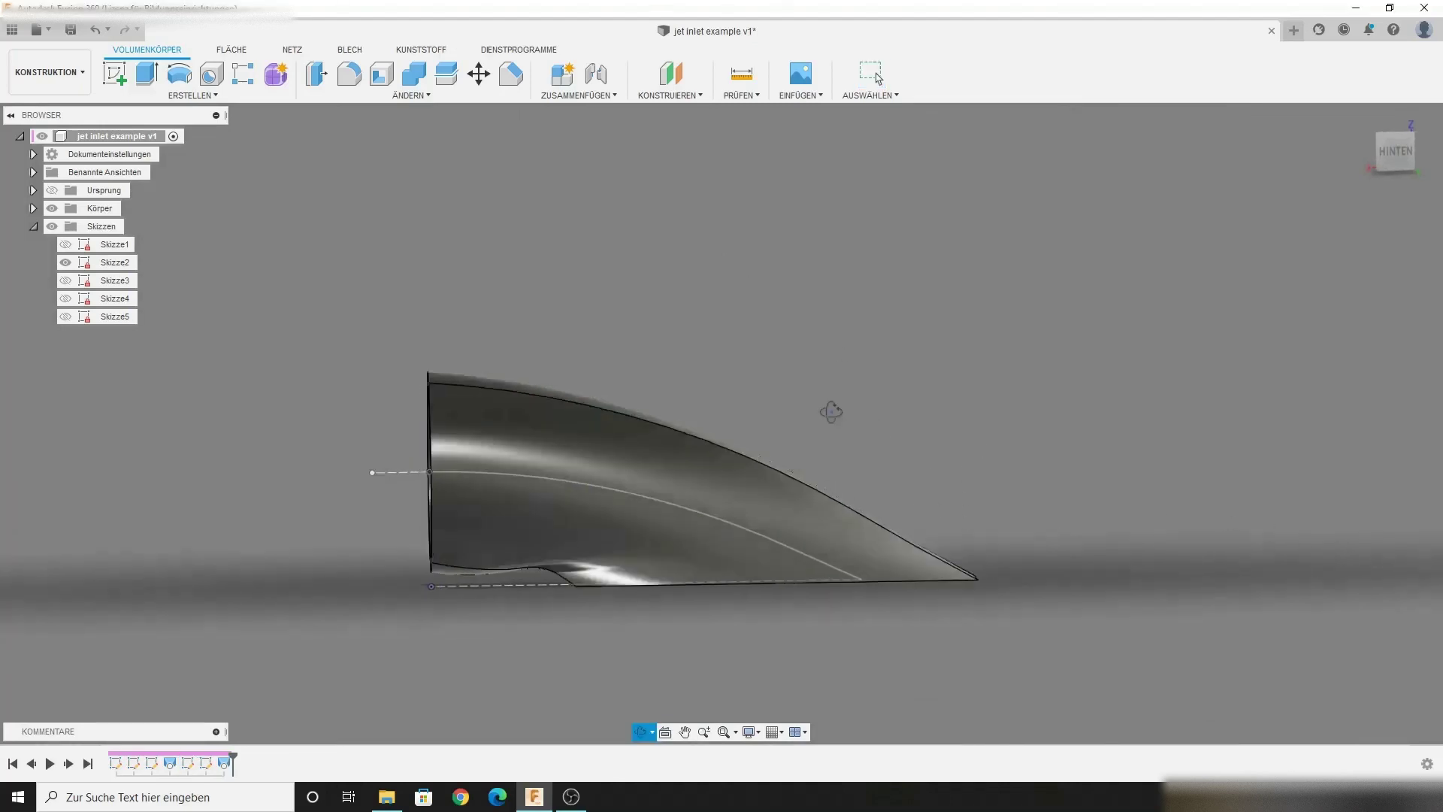